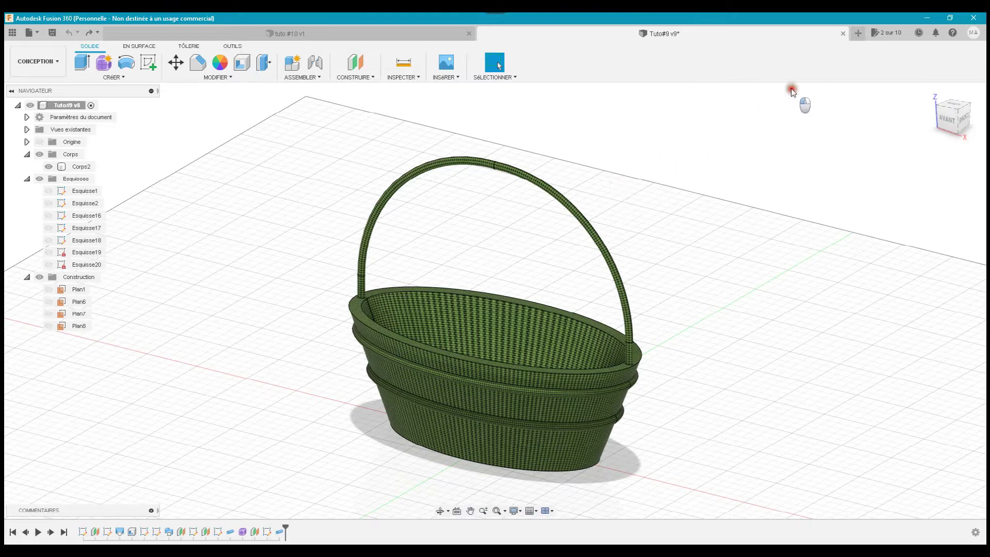
# - Create a new design and start a sketch on the horizontal XY plane, viewed straight on
pyautogui.click(857, 37)
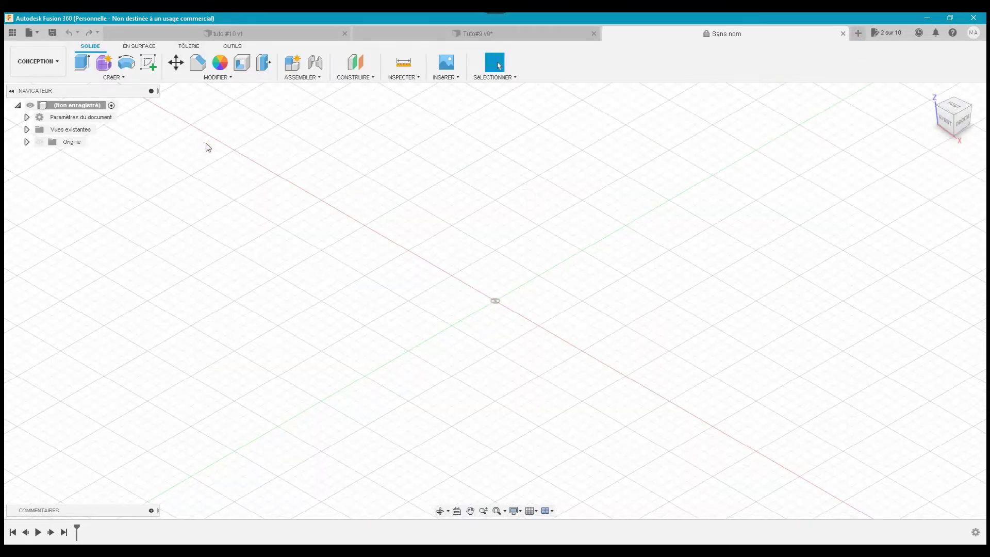
pyautogui.click(149, 65)
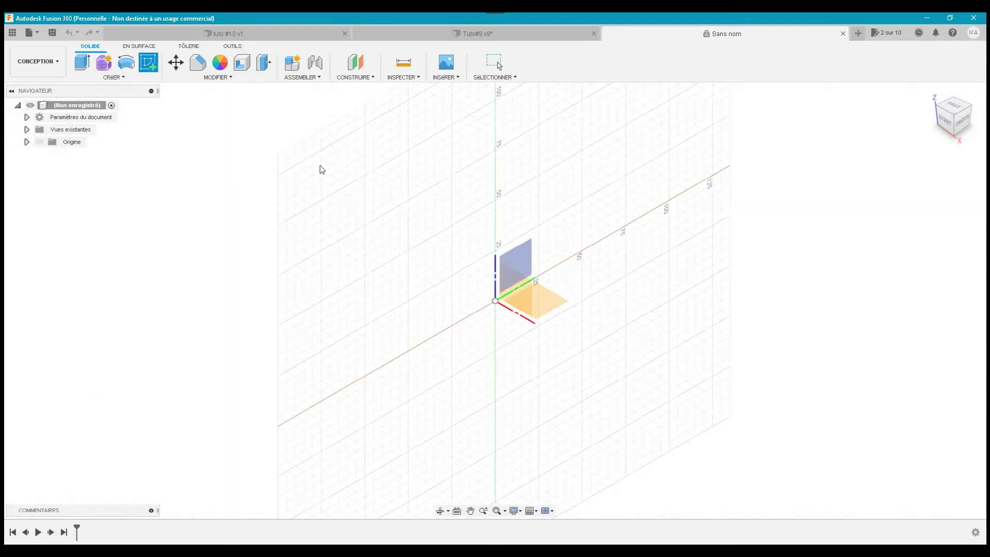
pyautogui.click(500, 329)
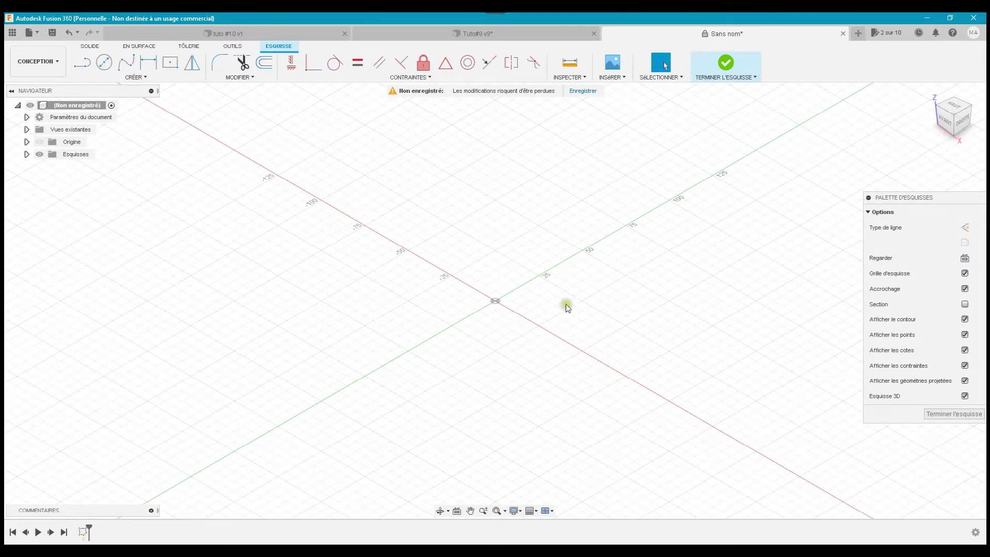
pyautogui.click(965, 257)
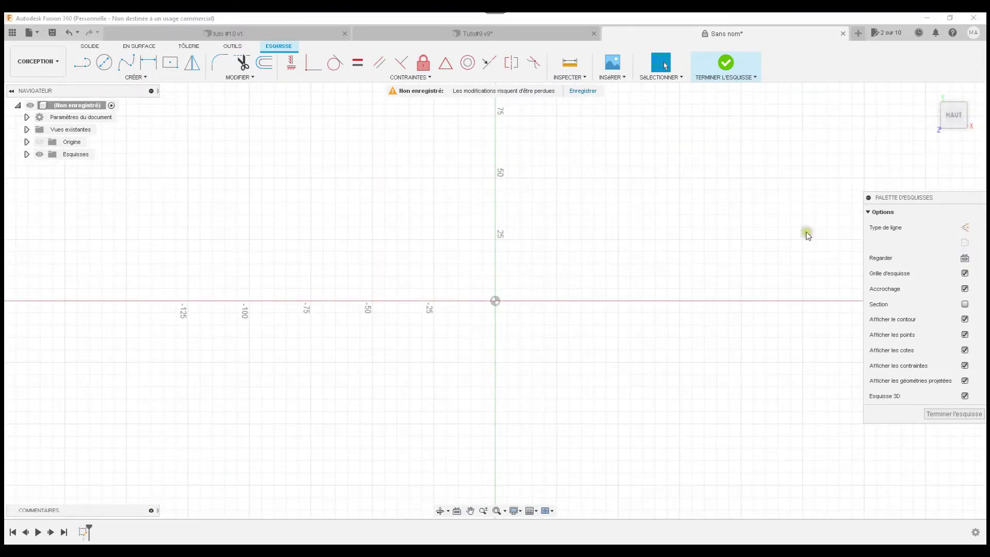
# - Examine the finished basket in the Tuto#9 design from another angle and return to the new sketch
pyautogui.click(528, 32)
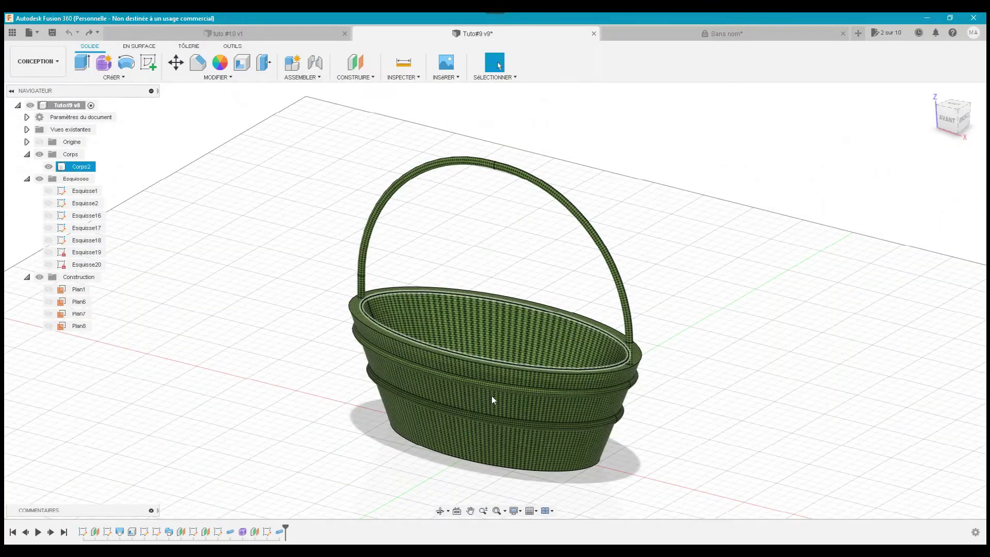
pyautogui.click(437, 510)
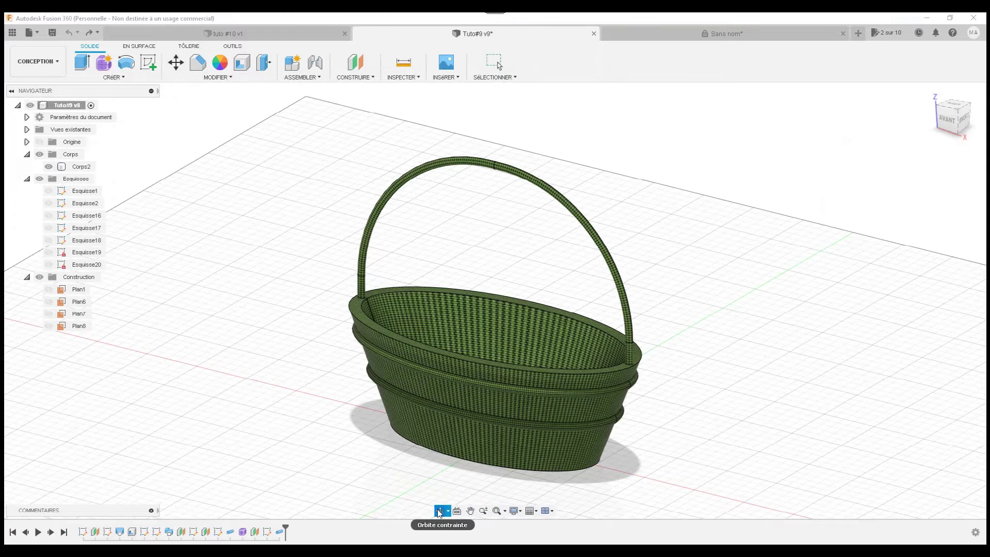
pyautogui.moveTo(487, 443)
pyautogui.mouseDown()
pyautogui.moveTo(484, 411)
pyautogui.moveTo(497, 405)
pyautogui.moveTo(498, 444)
pyautogui.mouseUp()
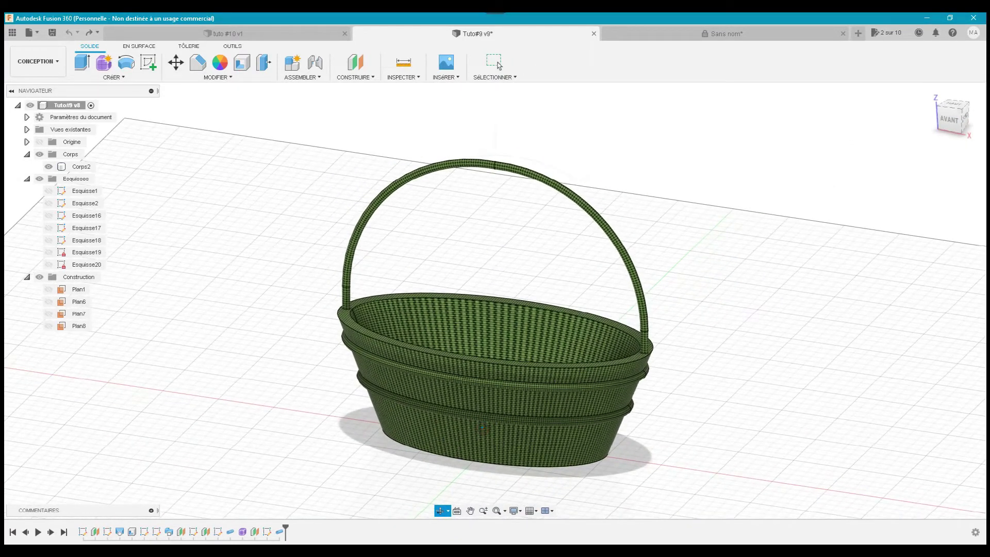
pyautogui.press('Escape')
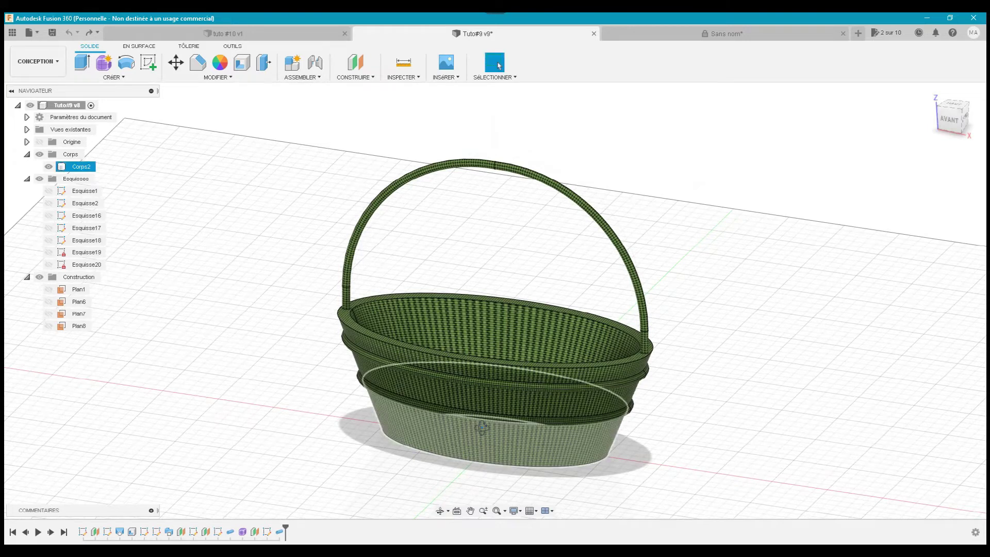
pyautogui.click(696, 36)
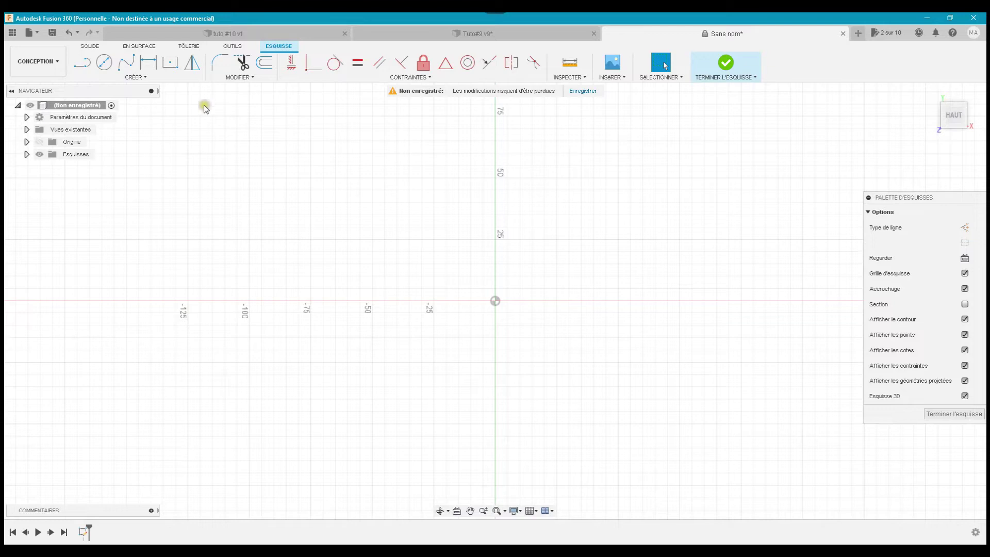
# - Sketch an ellipse centred on the origin, 100 mm along the horizontal axis and 50 mm across, and finish the sketch
pyautogui.click(166, 76)
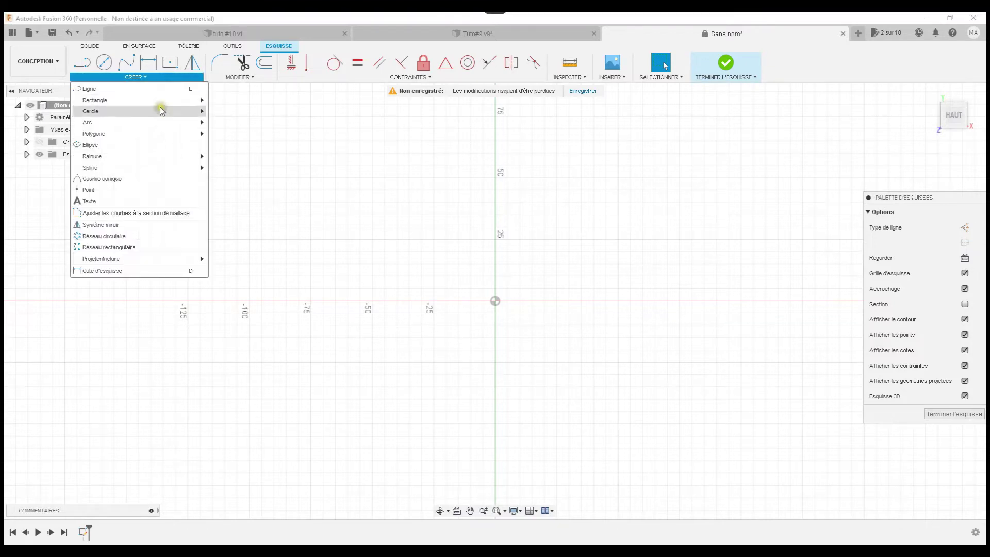
pyautogui.click(151, 144)
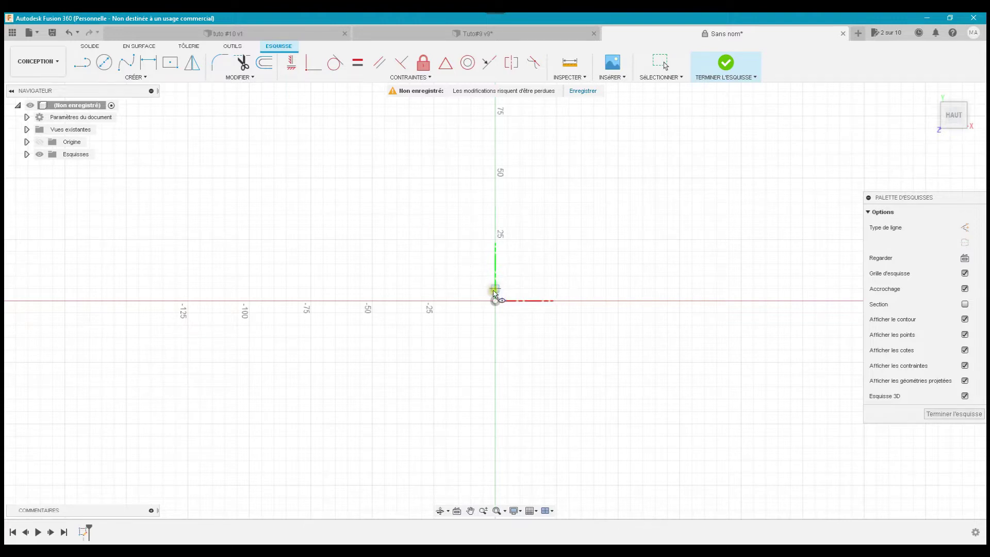
pyautogui.click(494, 301)
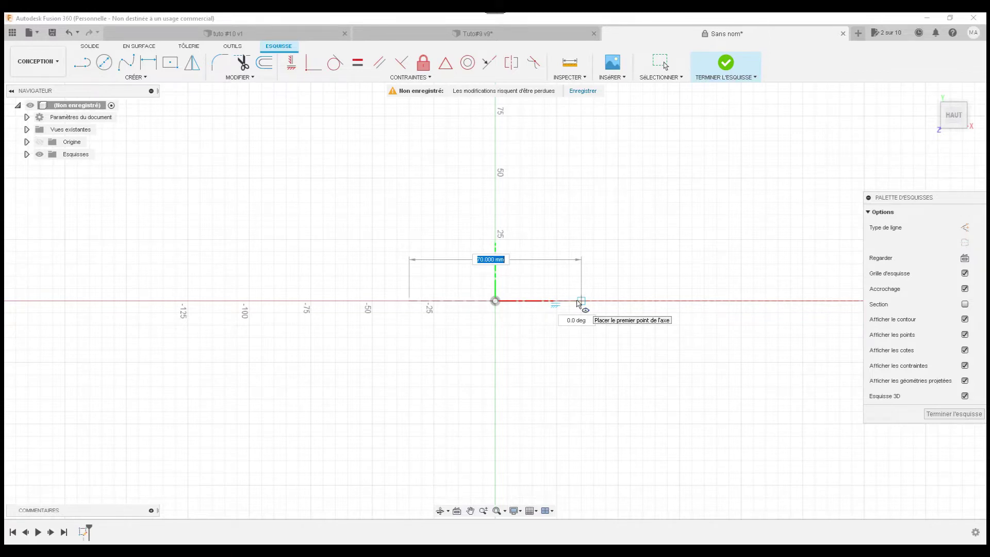
pyautogui.write('100')
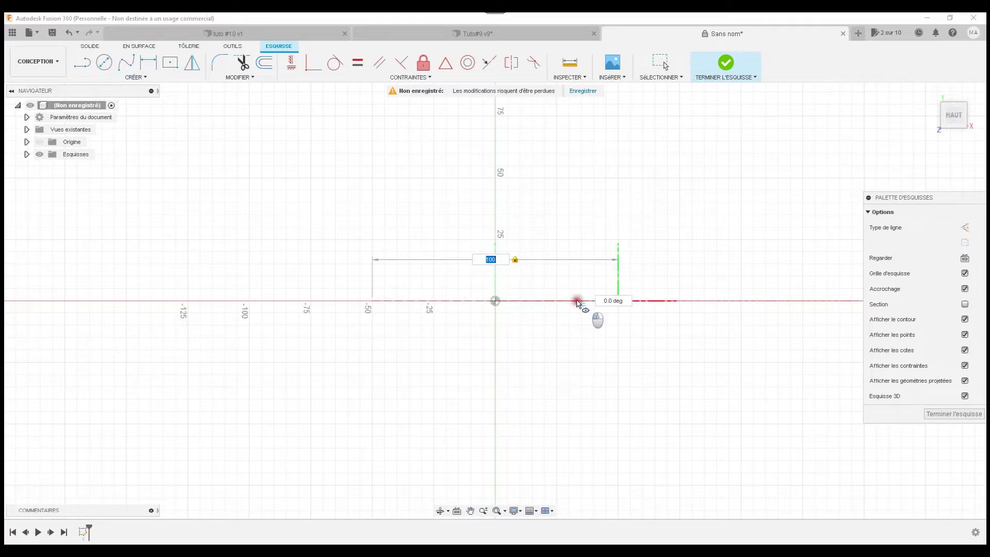
pyautogui.click(578, 303)
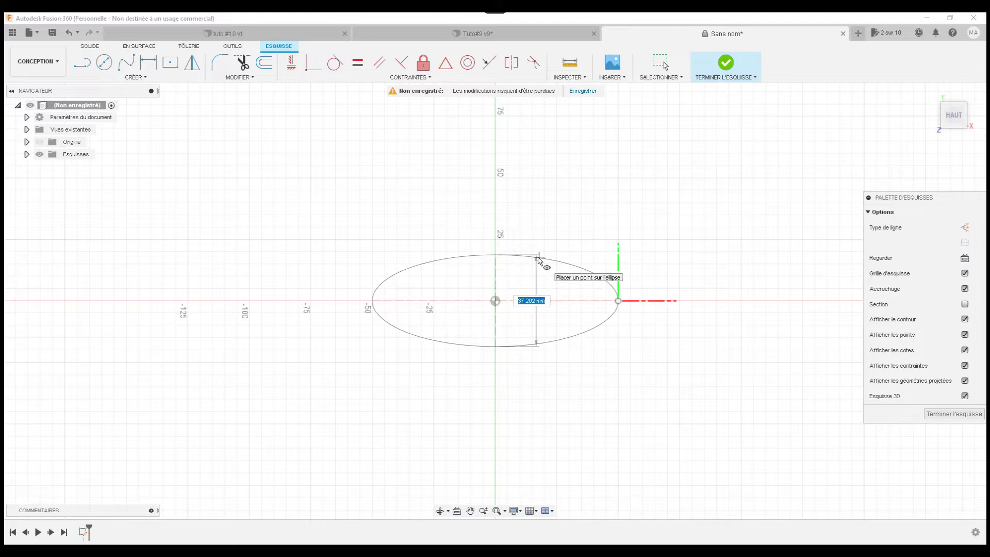
pyautogui.write('50')
pyautogui.press('Return')
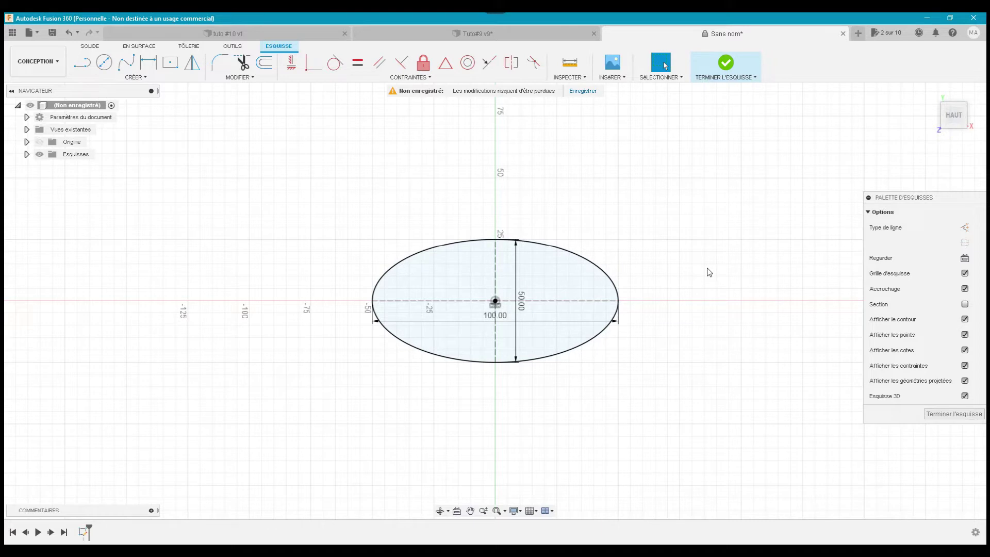
pyautogui.click(930, 414)
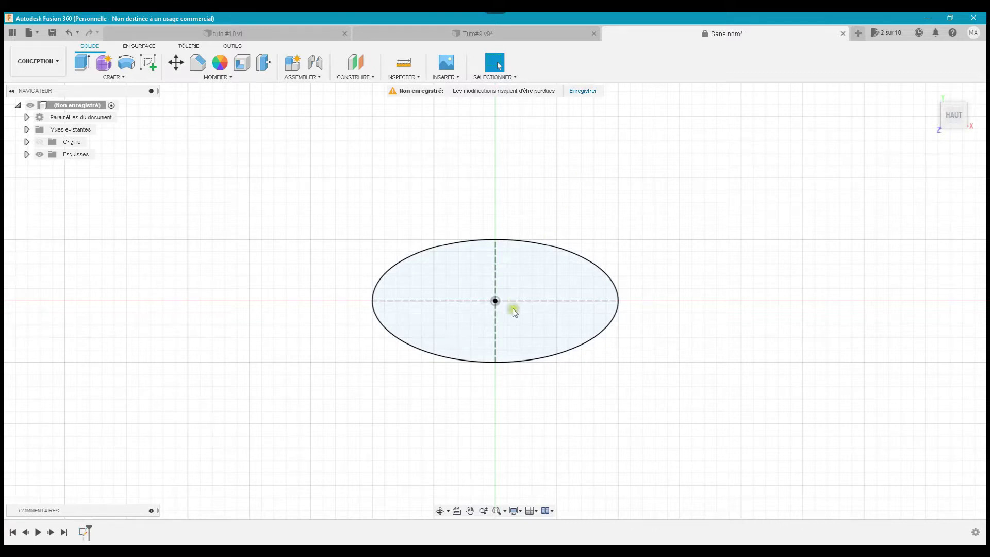
# - Create an offset construction plane 50 mm above the ellipse profile
pyautogui.click(439, 509)
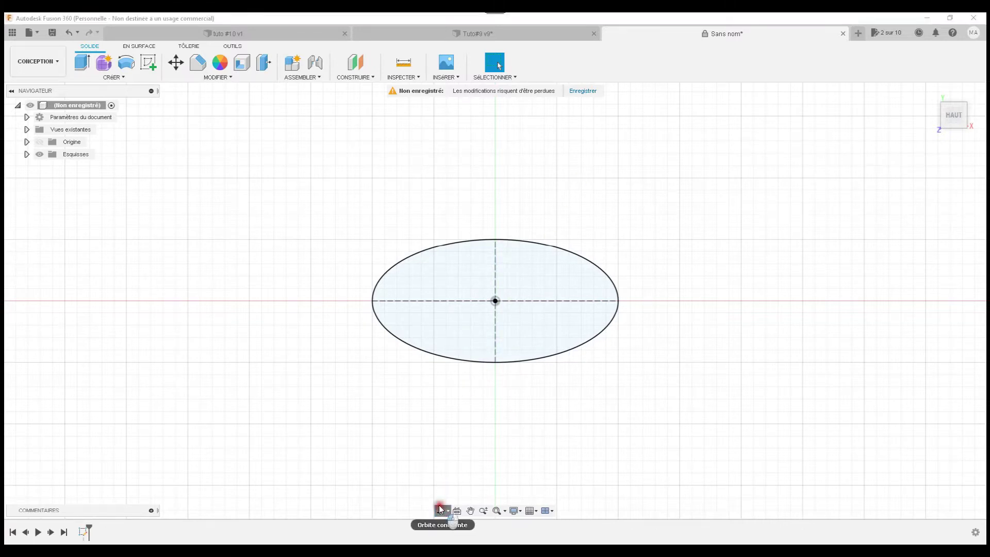
pyautogui.moveTo(480, 390); pyautogui.dragTo(480, 359)
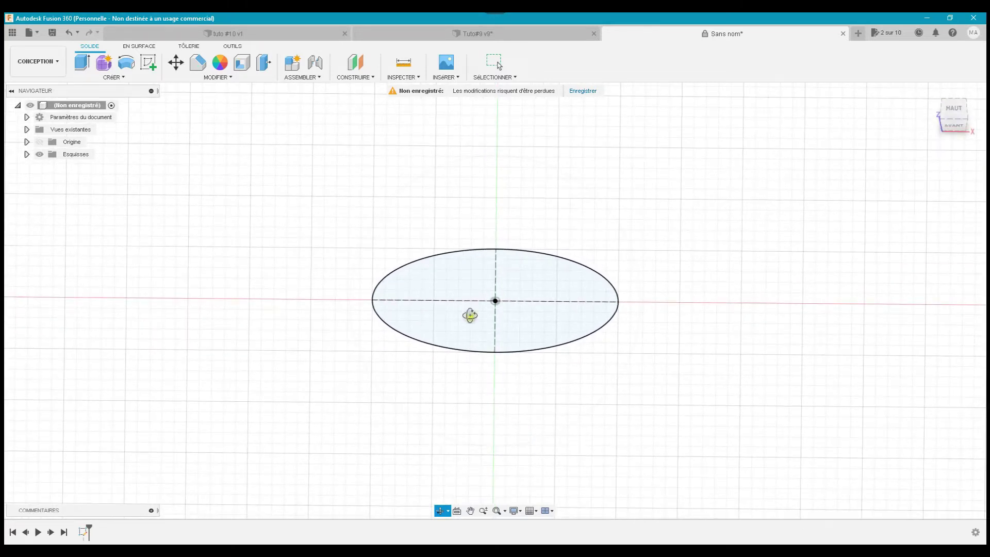
pyautogui.press('Escape')
pyautogui.click(367, 79)
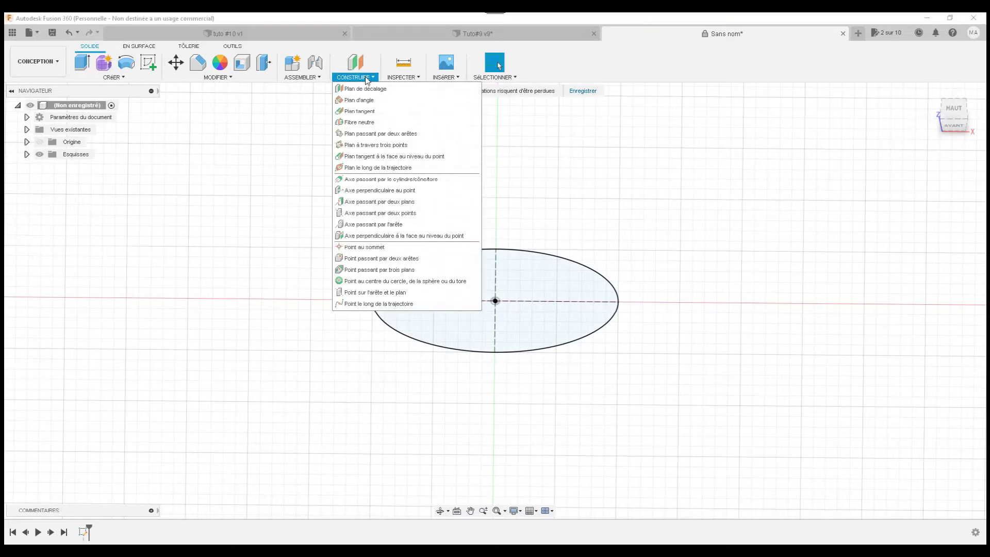
pyautogui.click(373, 91)
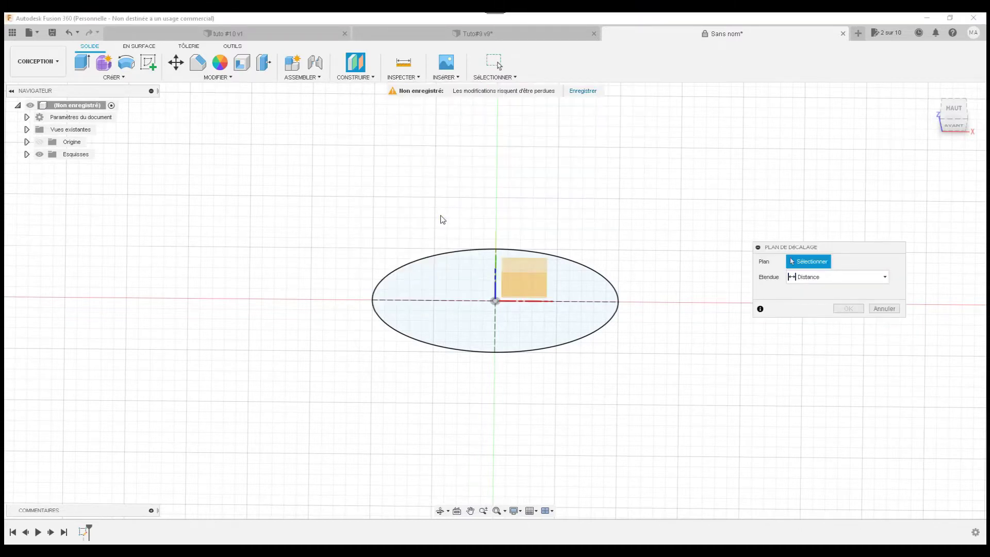
pyautogui.click(458, 279)
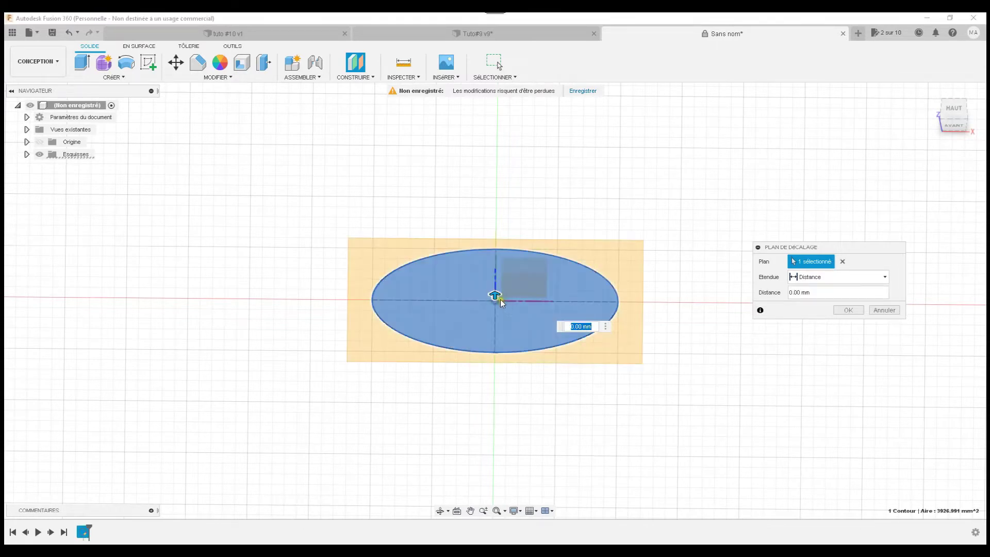
pyautogui.moveTo(494, 292); pyautogui.dragTo(493, 249)
pyautogui.write('50')
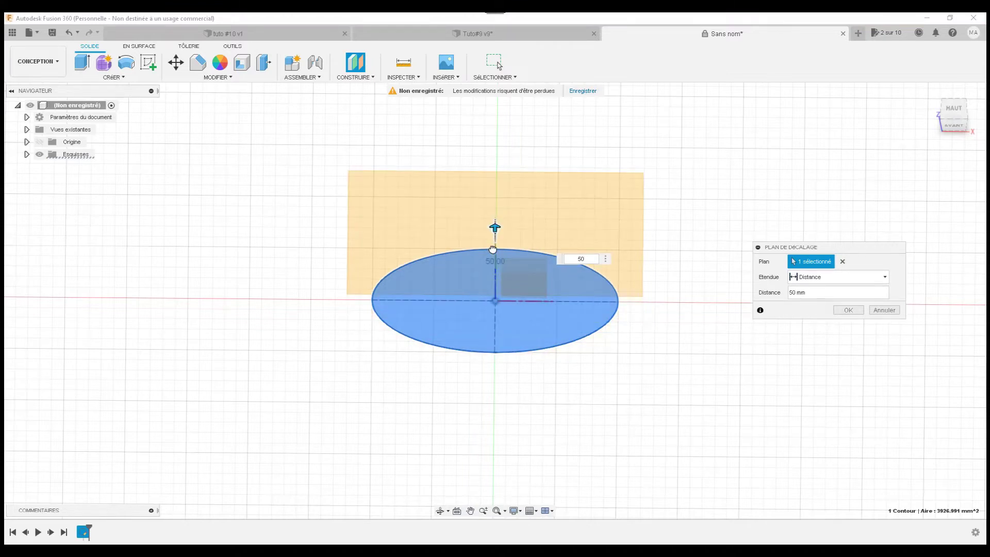
pyautogui.press('Return')
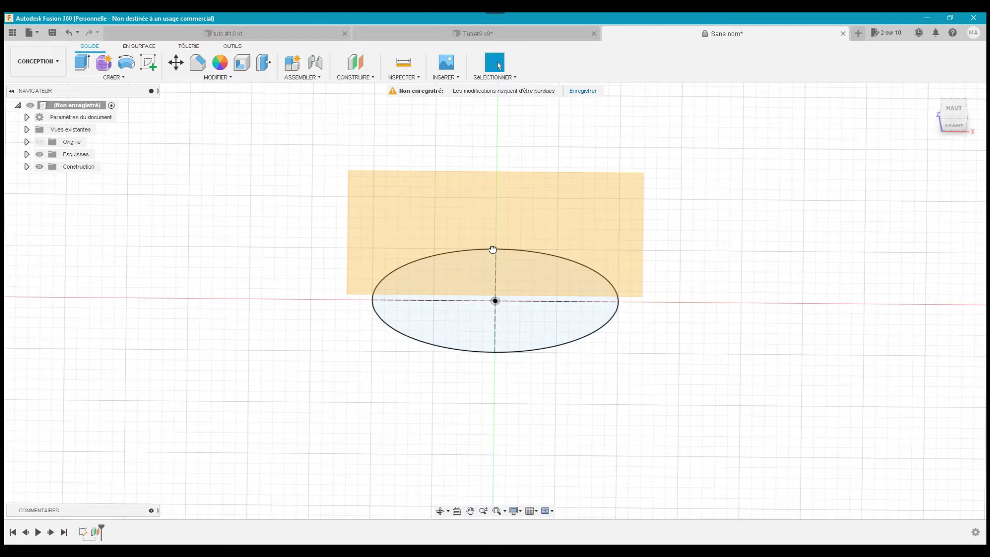
# - Start a sketch on the offset plane above the ellipse and look straight at it
pyautogui.click(150, 62)
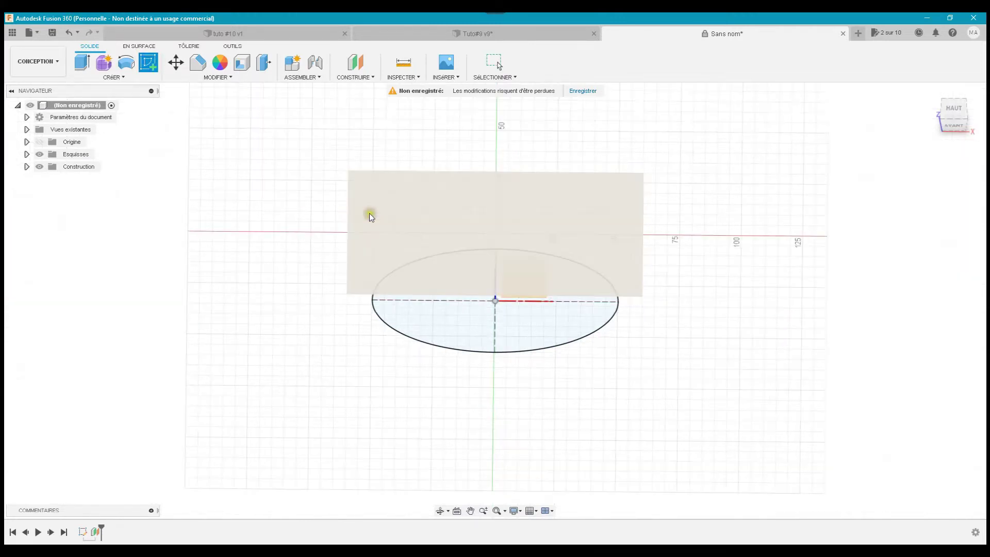
pyautogui.click(414, 213)
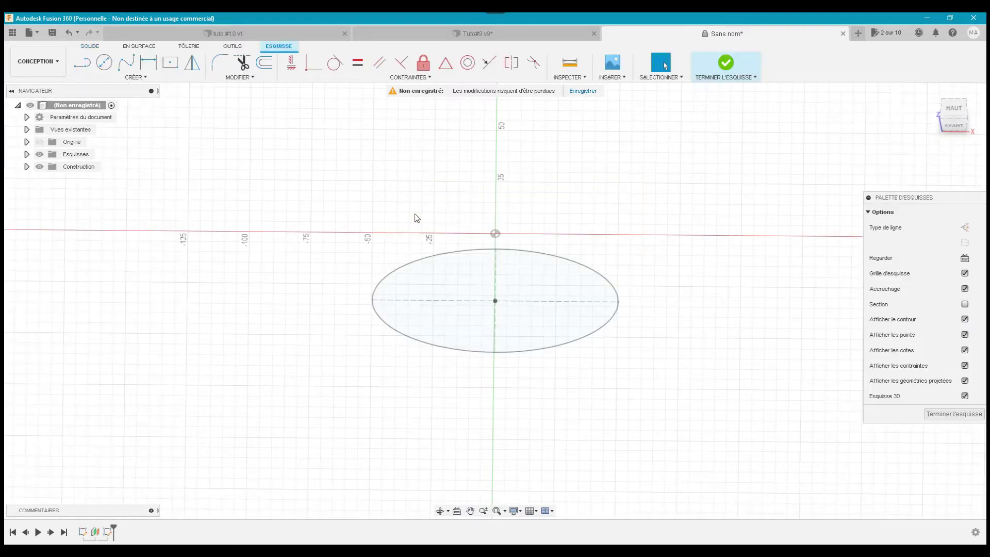
pyautogui.click(963, 259)
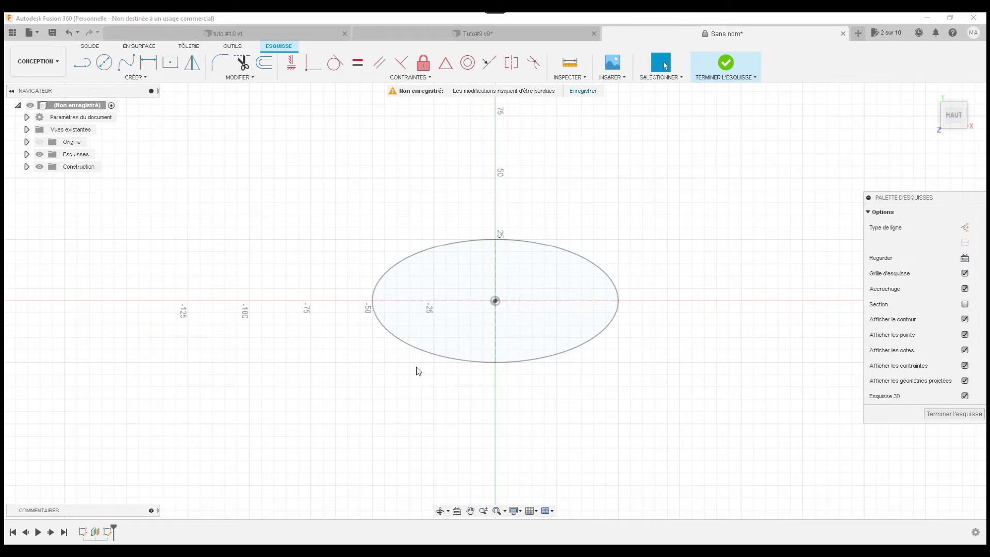
# - Show the offset plane to check its position above the ellipse in 3D, and hide it again in the top view
pyautogui.click(26, 166)
pyautogui.click(47, 180)
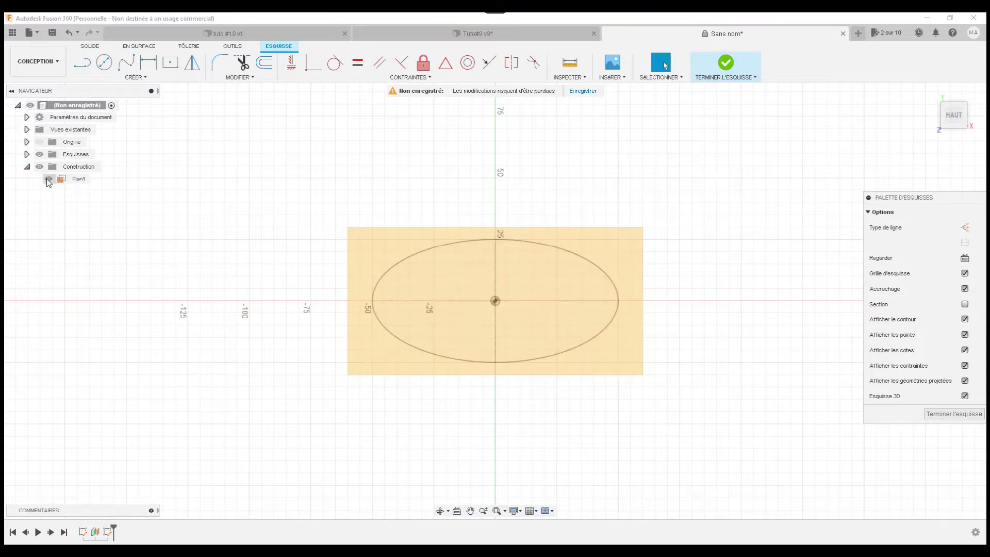
pyautogui.click(930, 93)
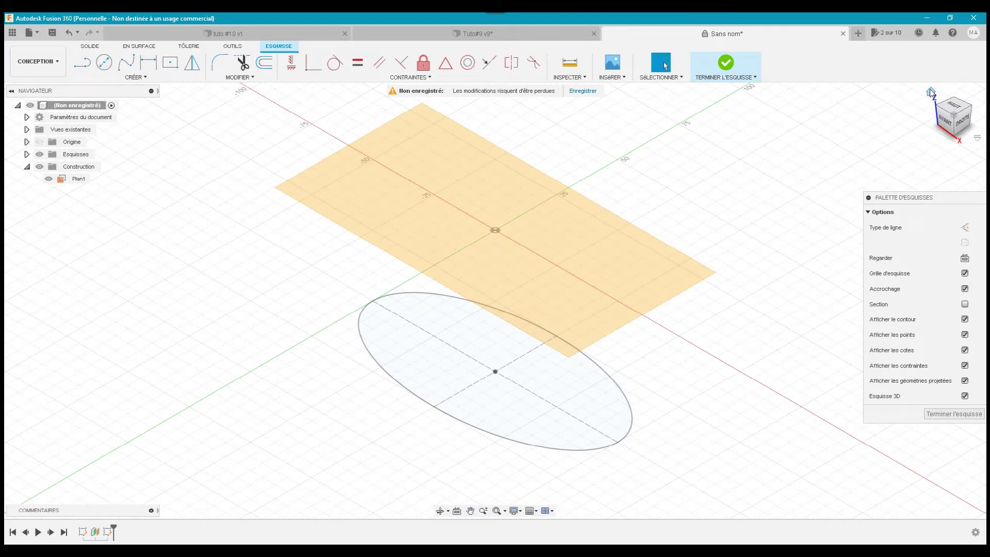
pyautogui.click(950, 105)
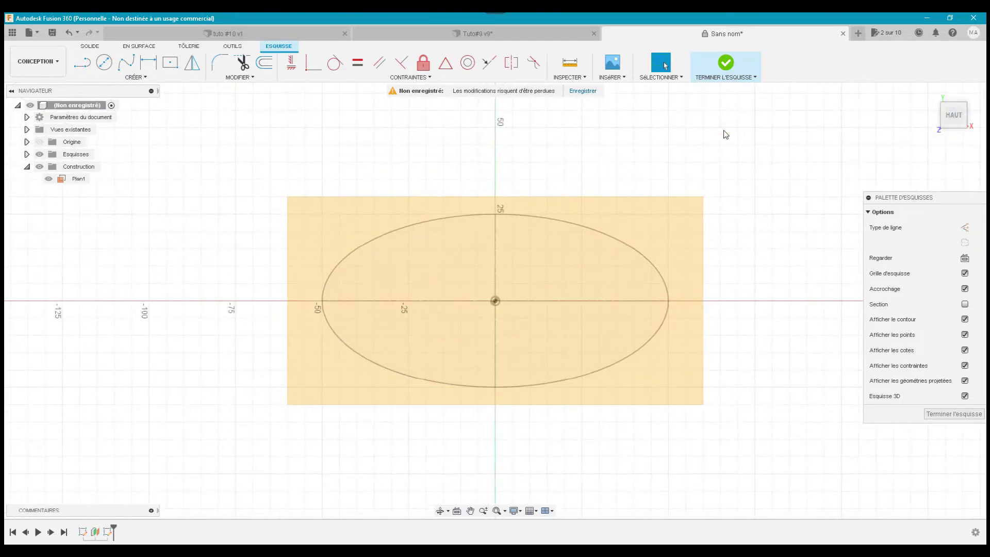
pyautogui.click(49, 179)
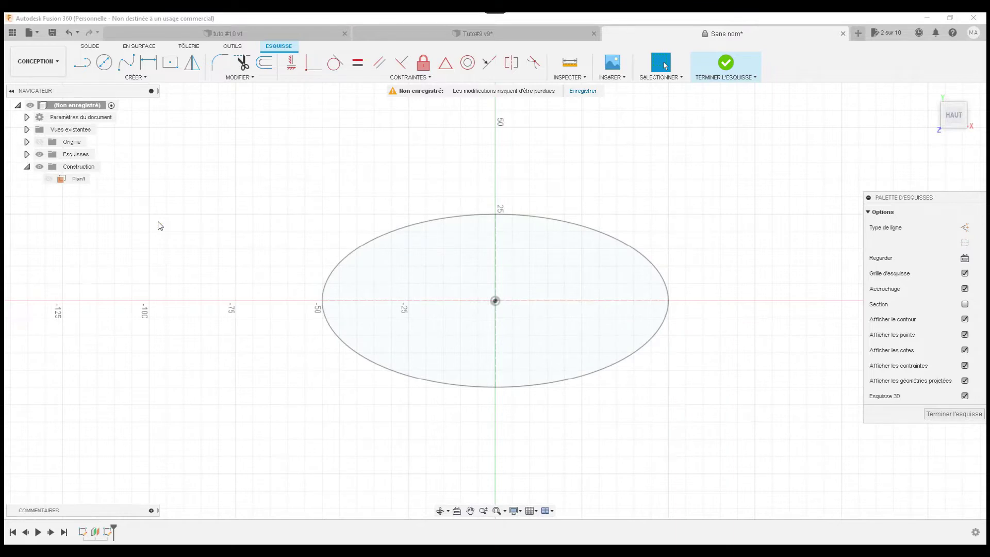
# - Sketch an ellipse centred on the origin, 140 mm along the horizontal axis and 70 mm across, and finish the sketch
pyautogui.click(147, 77)
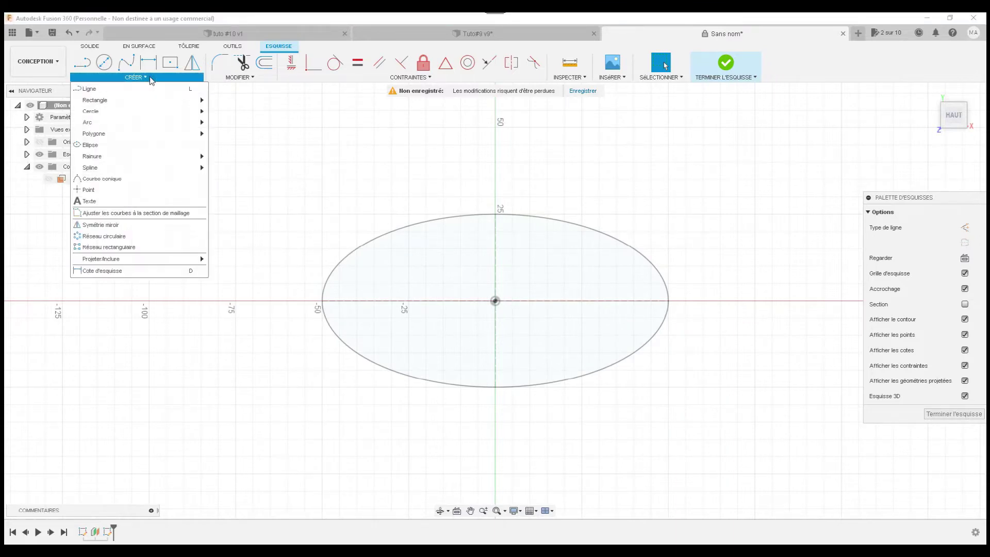
pyautogui.click(148, 145)
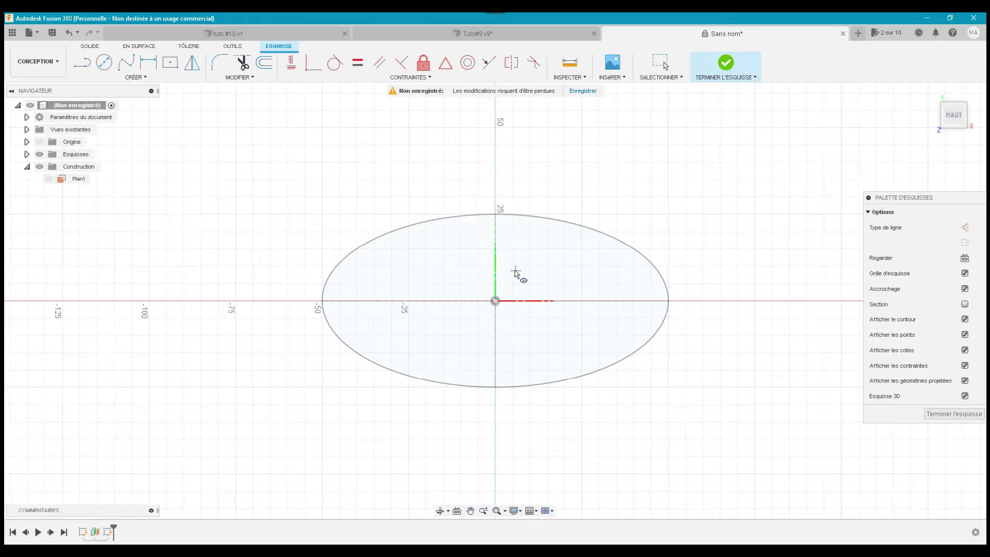
pyautogui.click(494, 301)
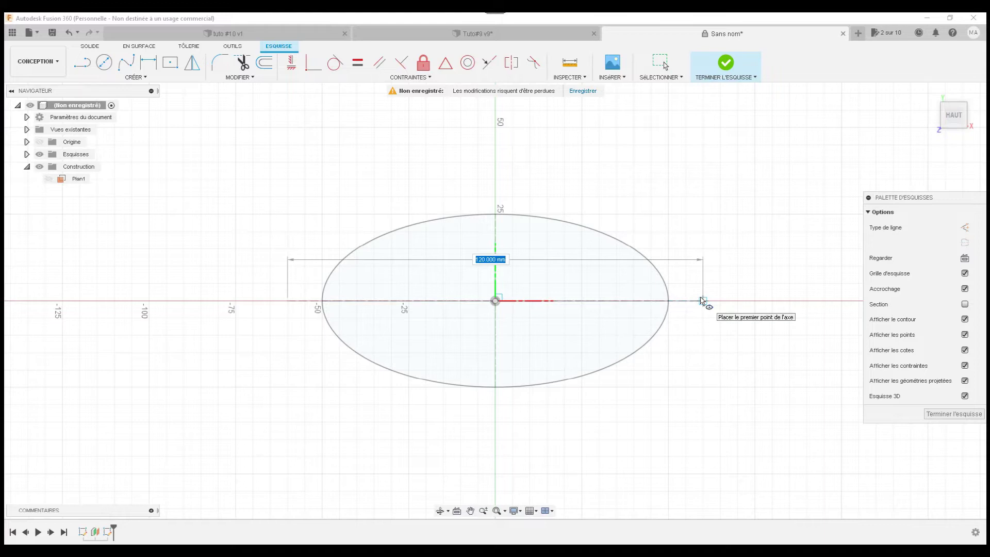
pyautogui.write('140')
pyautogui.press('Tab')
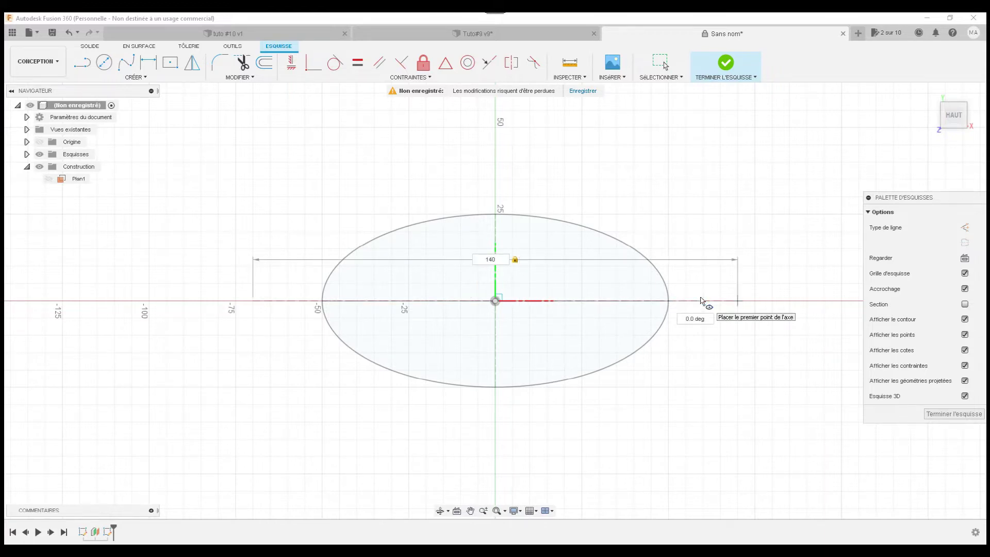
pyautogui.click(701, 301)
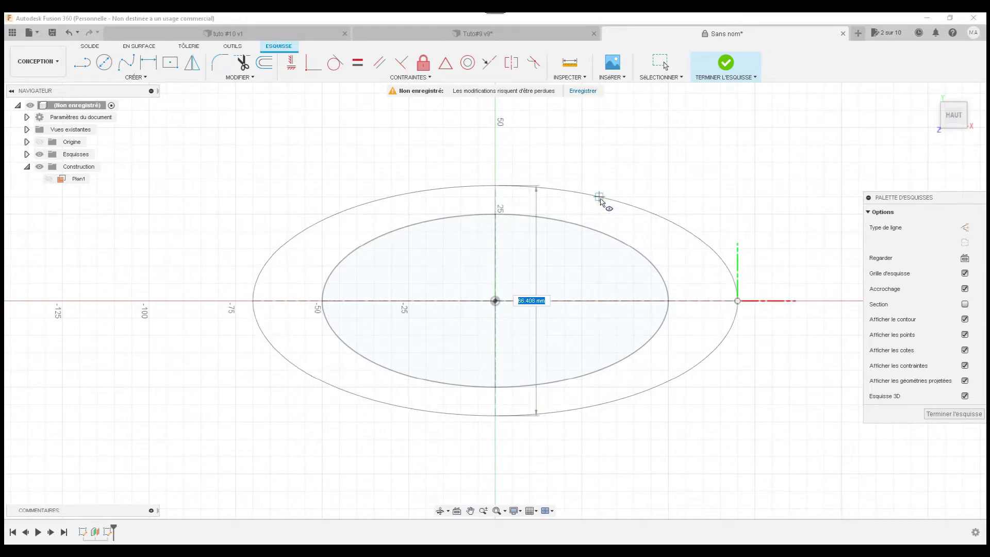
pyautogui.write('70')
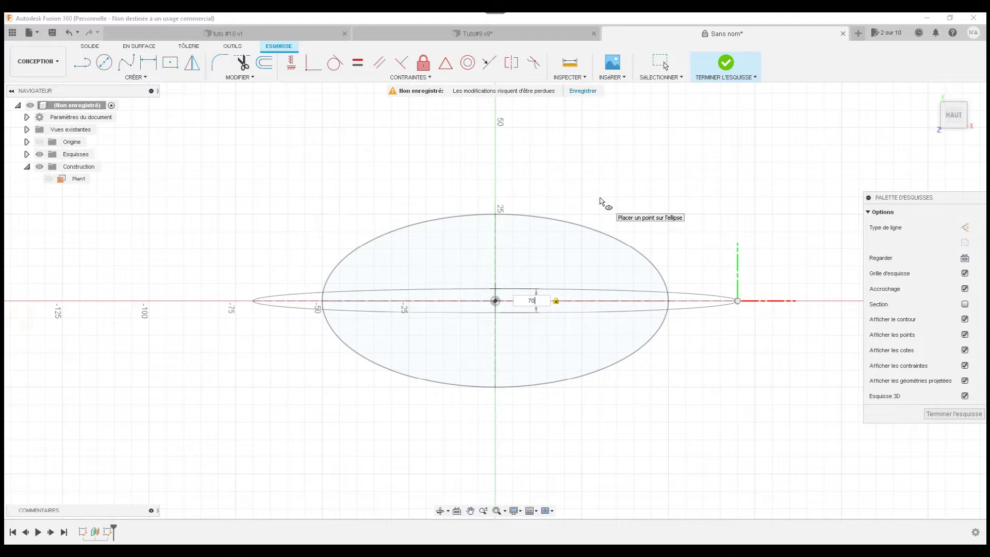
pyautogui.press('Return')
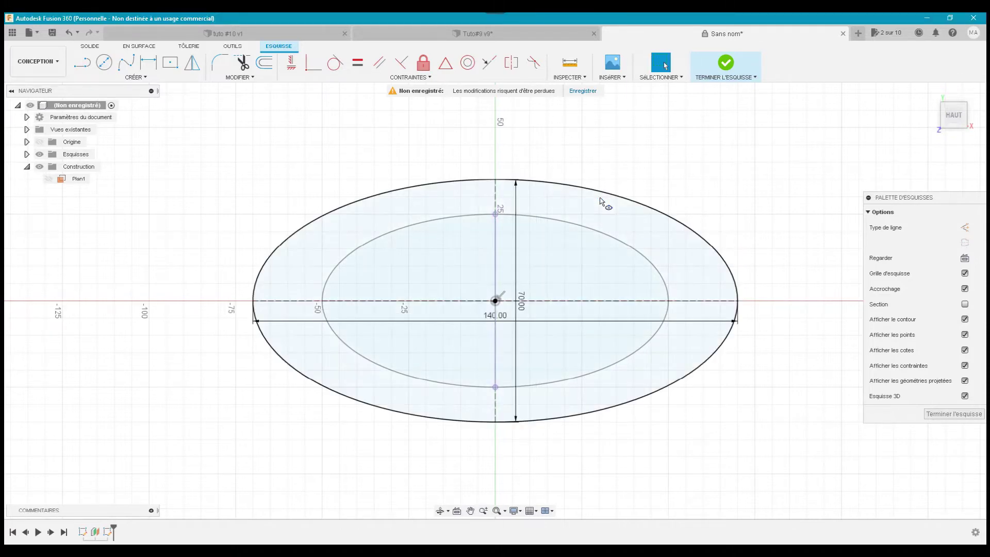
pyautogui.click(818, 362)
pyautogui.click(932, 414)
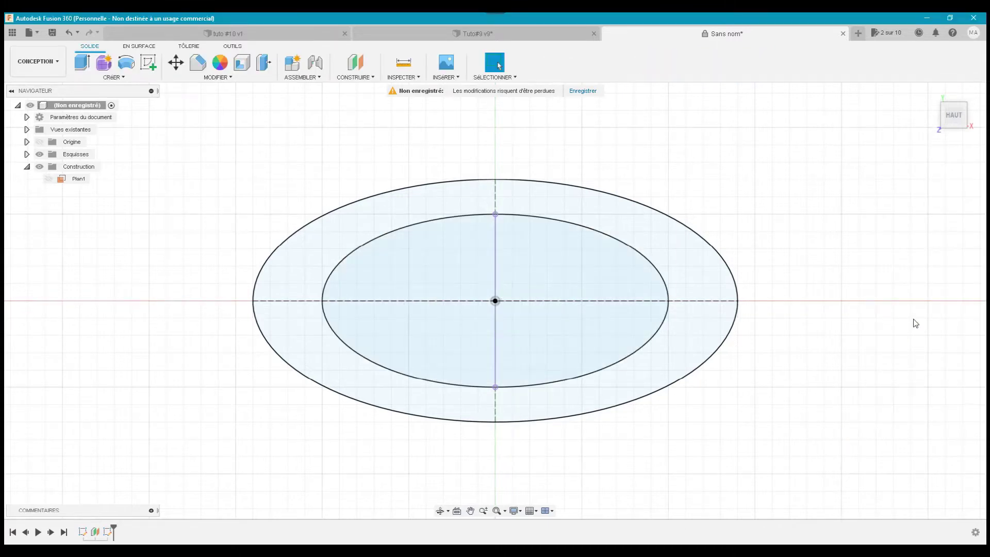
# - Loft a new solid body from the small base ellipse to the large upper ellipse
pyautogui.click(446, 512)
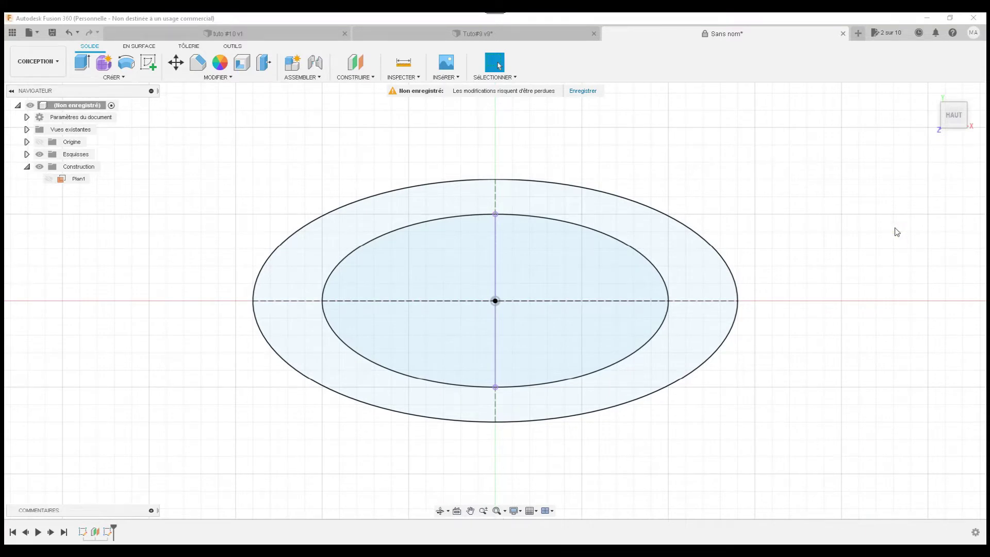
pyautogui.click(929, 91)
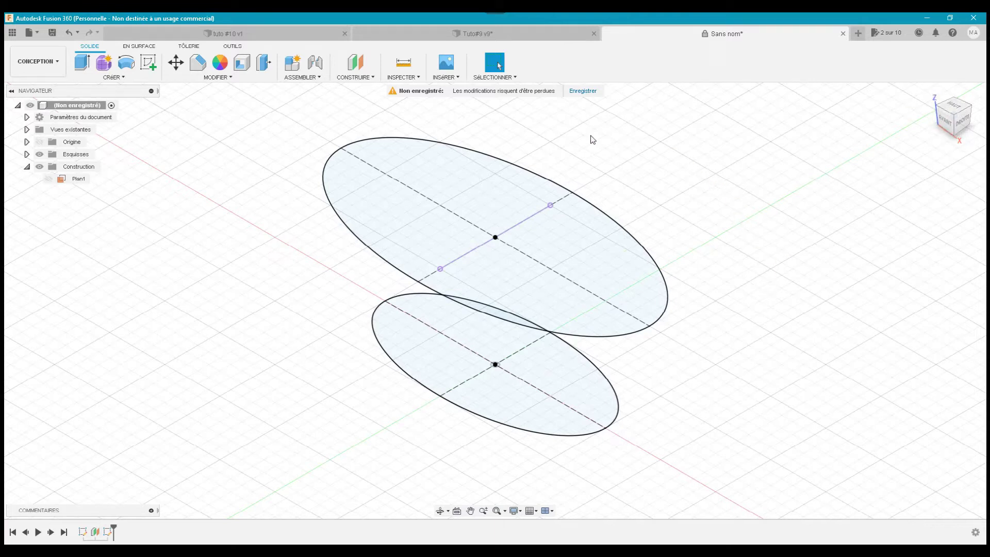
pyautogui.click(126, 80)
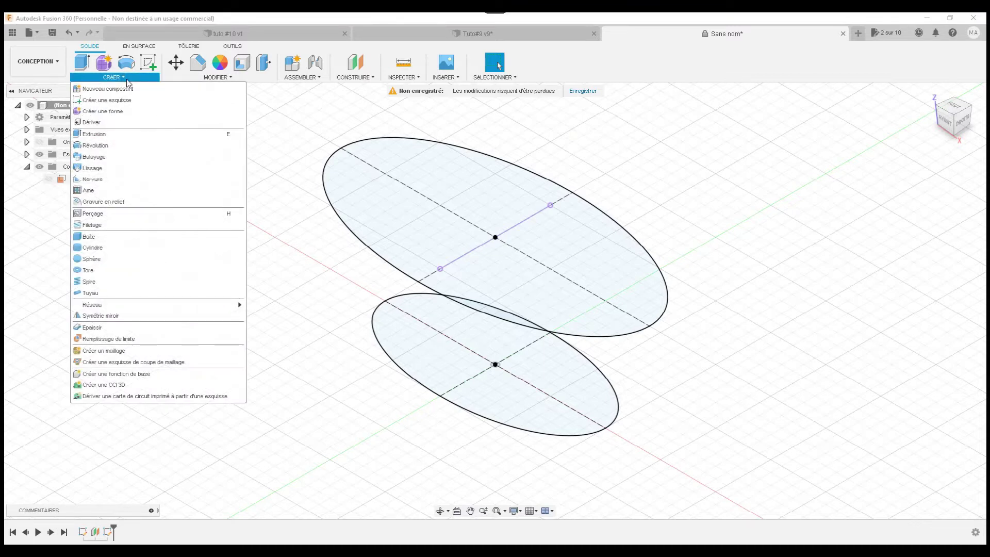
pyautogui.click(118, 168)
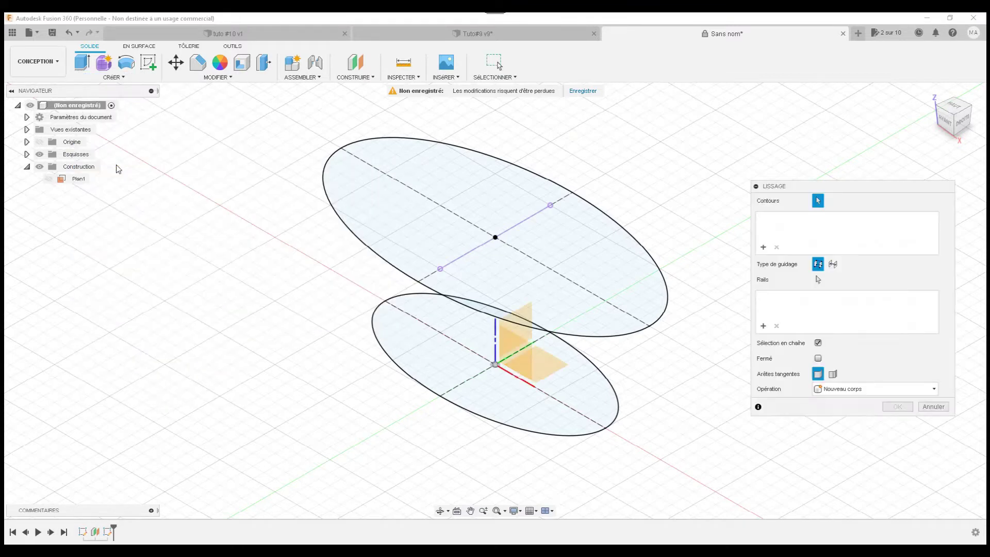
pyautogui.click(410, 345)
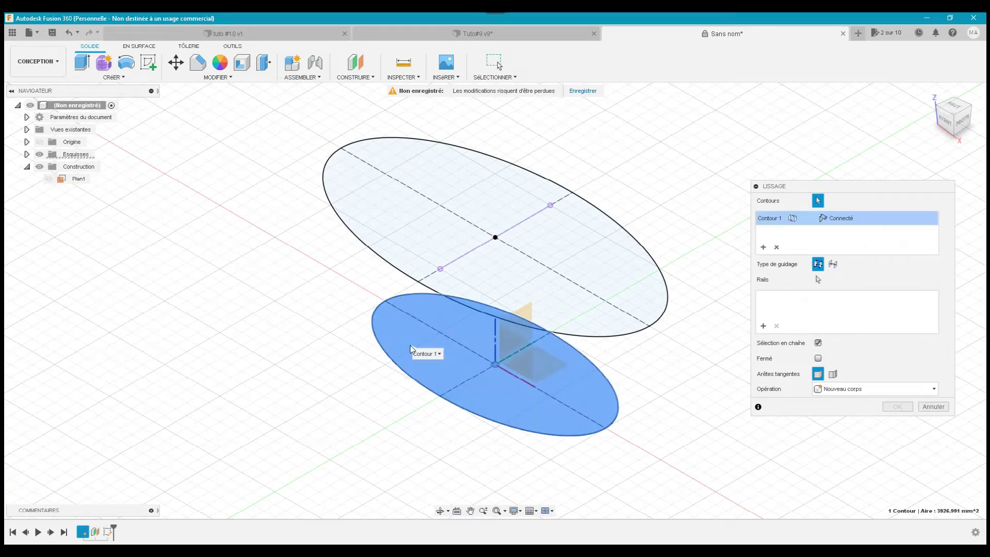
pyautogui.click(493, 253)
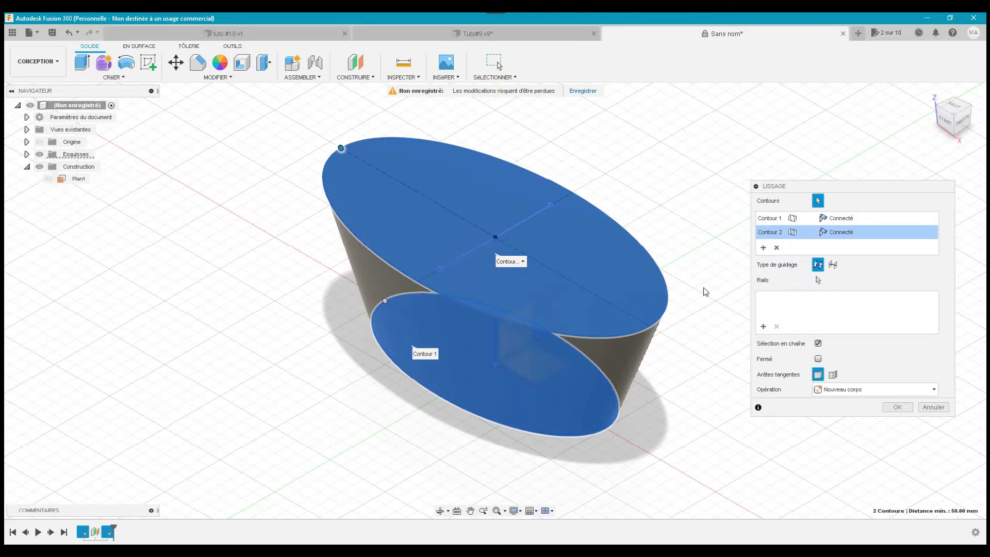
pyautogui.click(896, 408)
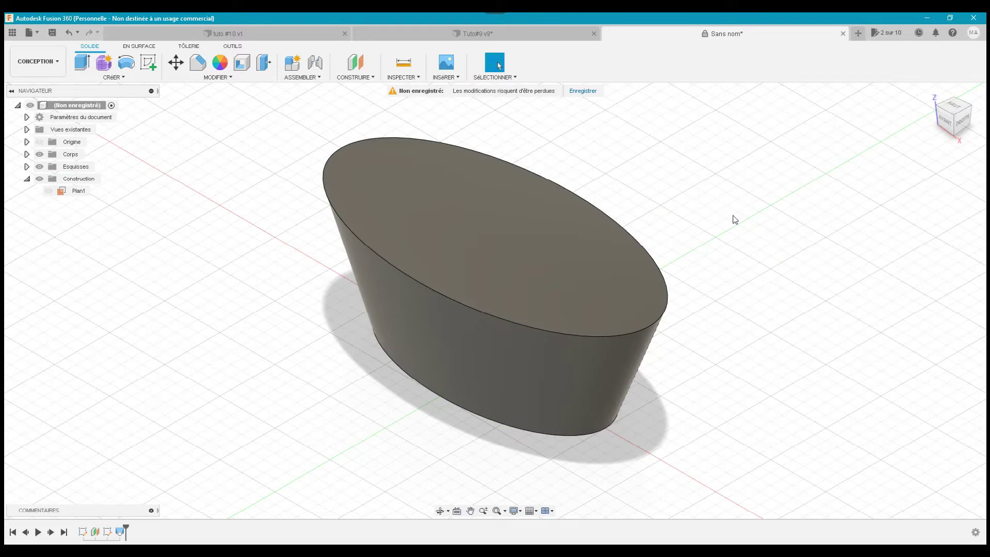
# - Shell the lofted body inward with a 5 mm wall thickness, removing its top face
pyautogui.click(142, 78)
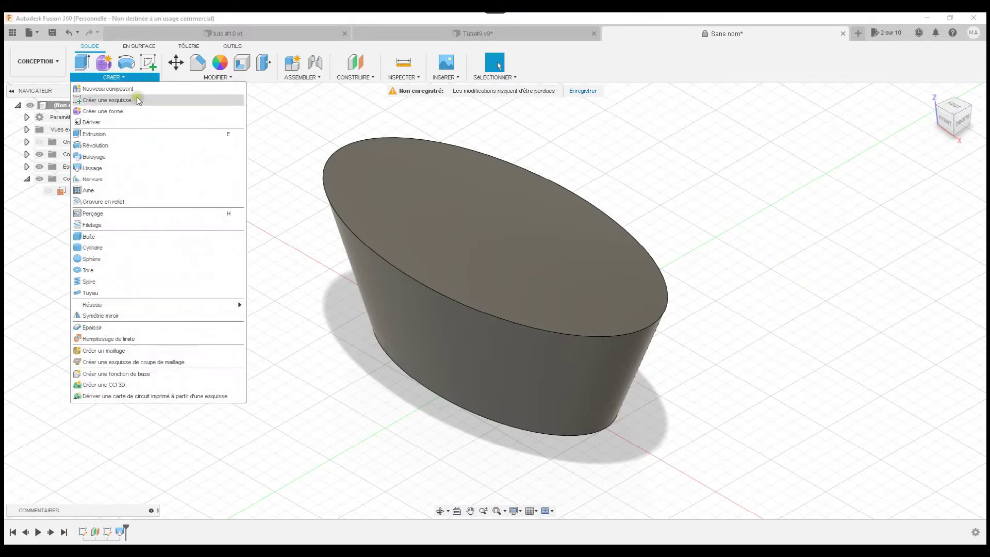
pyautogui.click(216, 79)
pyautogui.click(206, 124)
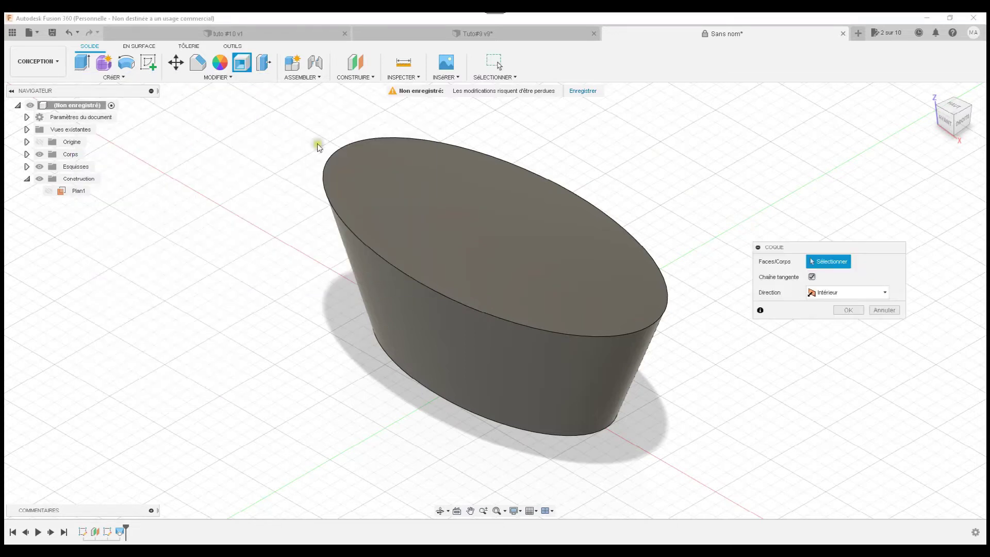
pyautogui.click(405, 187)
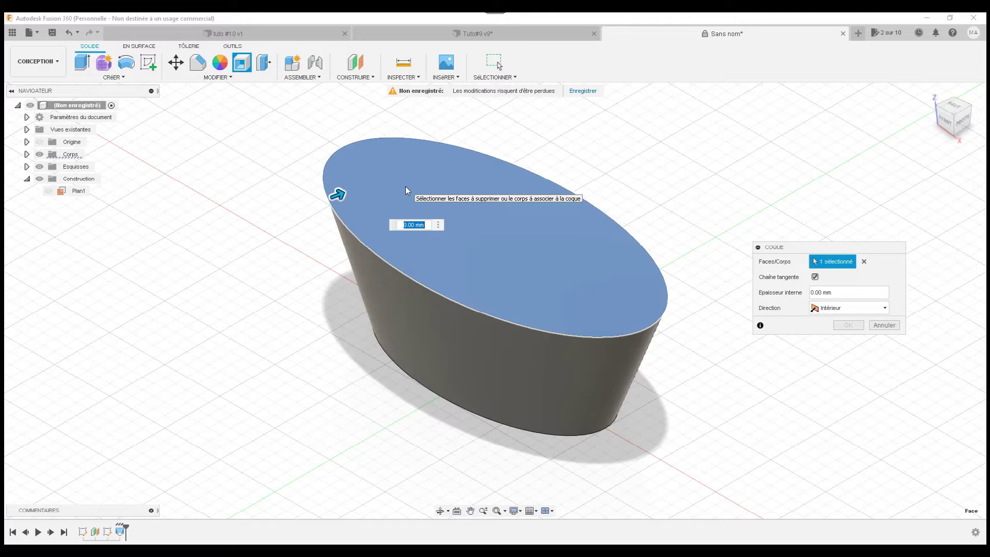
pyautogui.write('5')
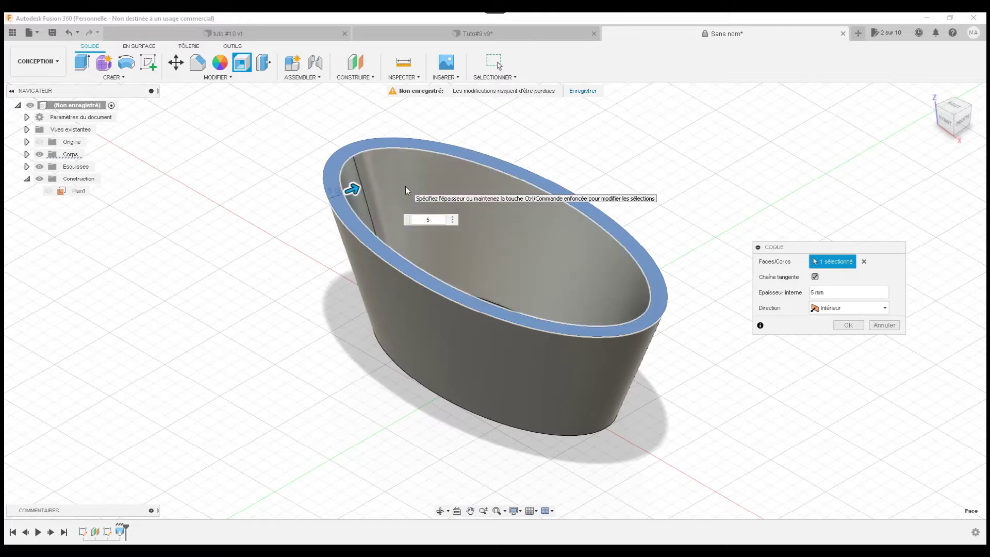
pyautogui.click(846, 325)
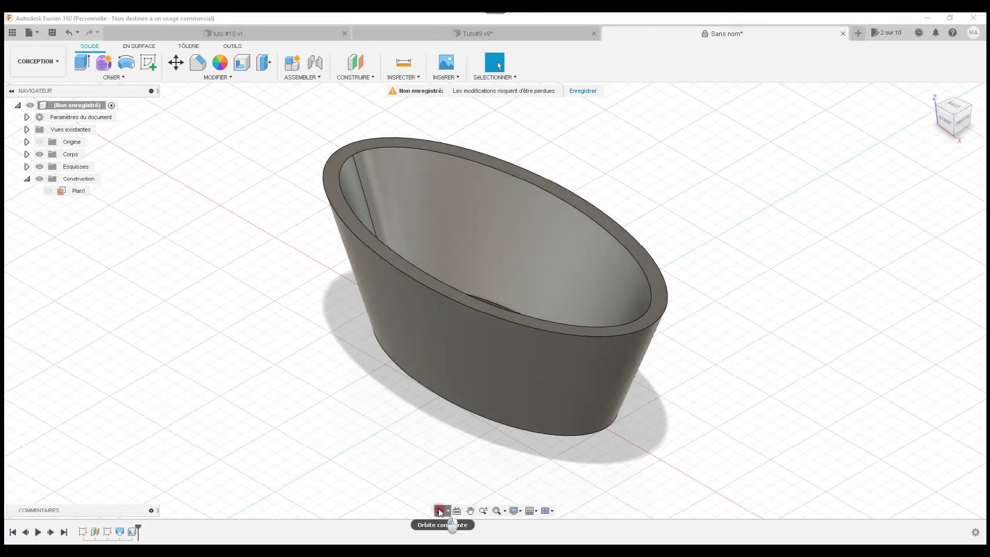
# - Examine the hollow body in 3D, compare it with the handle on the finished basket in Tuto#9, and return to the unsaved design
pyautogui.click(439, 511)
pyautogui.moveTo(490, 391)
pyautogui.mouseDown()
pyautogui.moveTo(498, 412)
pyautogui.moveTo(486, 412)
pyautogui.moveTo(504, 415)
pyautogui.moveTo(514, 405)
pyautogui.moveTo(513, 354)
pyautogui.moveTo(488, 378)
pyautogui.moveTo(515, 388)
pyautogui.mouseUp()
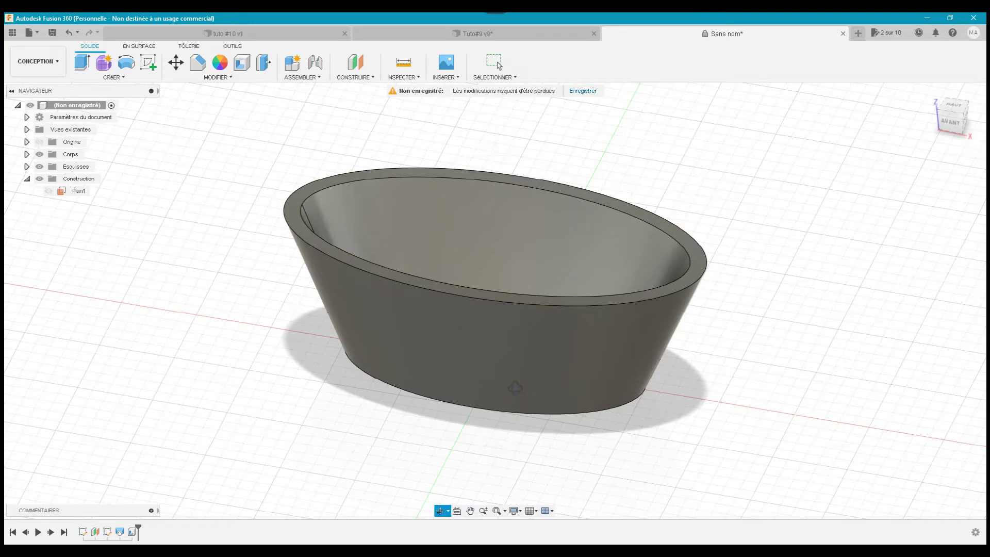
pyautogui.click(495, 63)
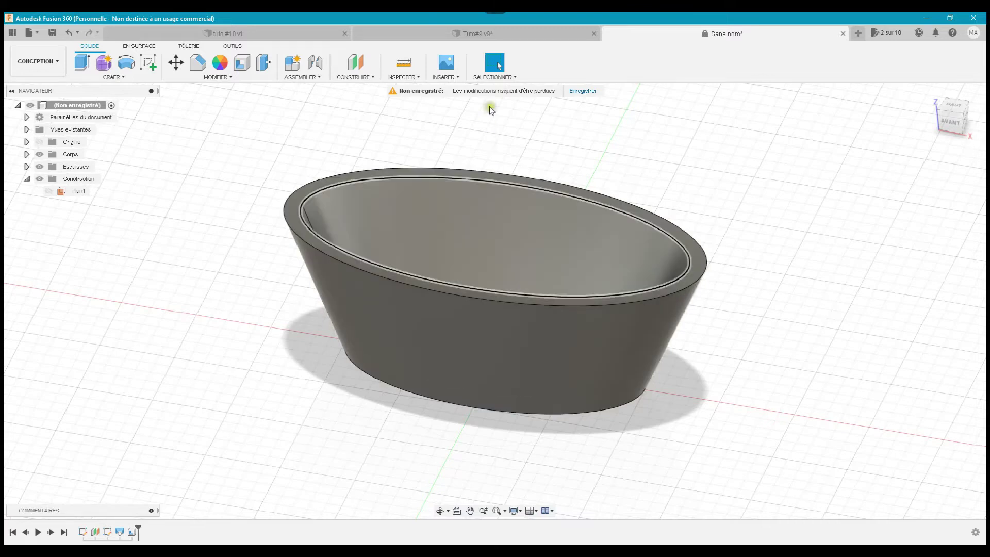
pyautogui.click(514, 36)
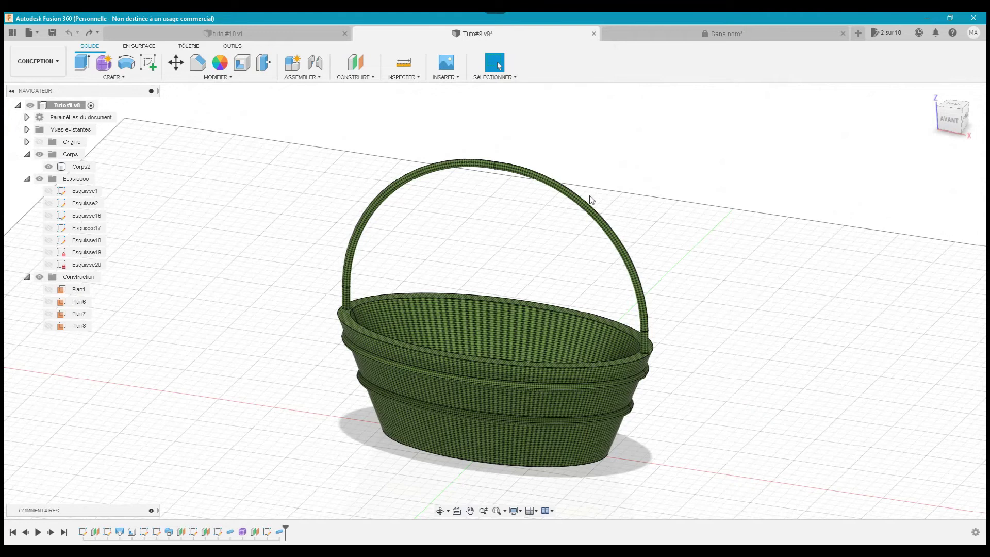
pyautogui.click(605, 183)
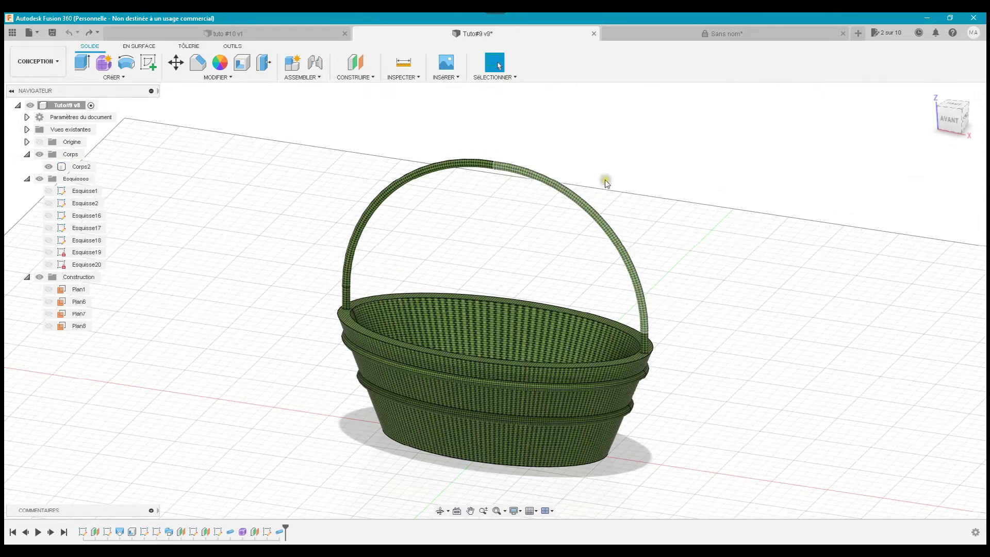
pyautogui.click(680, 36)
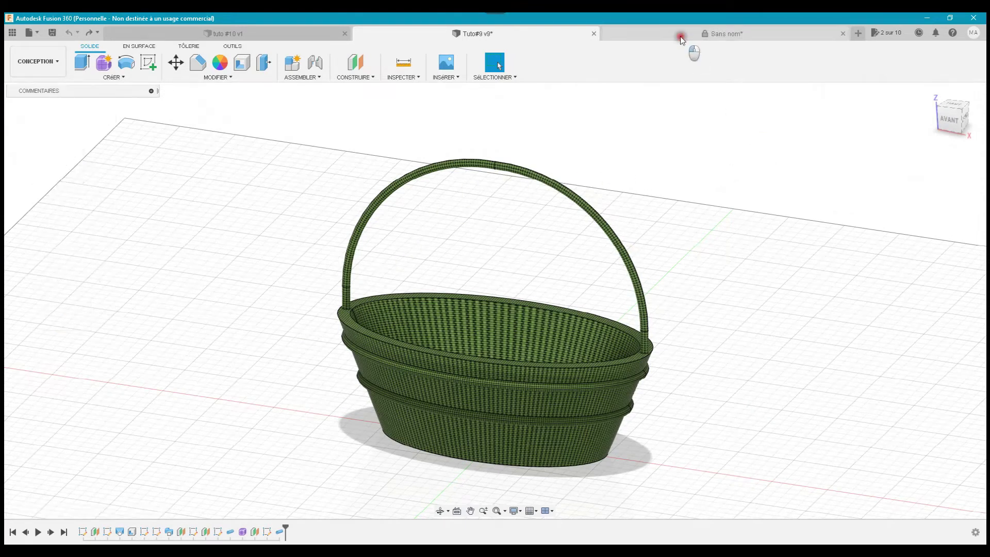
# - Start a sketch on the top face of the basket's rim, viewed from above around its left end
pyautogui.click(953, 107)
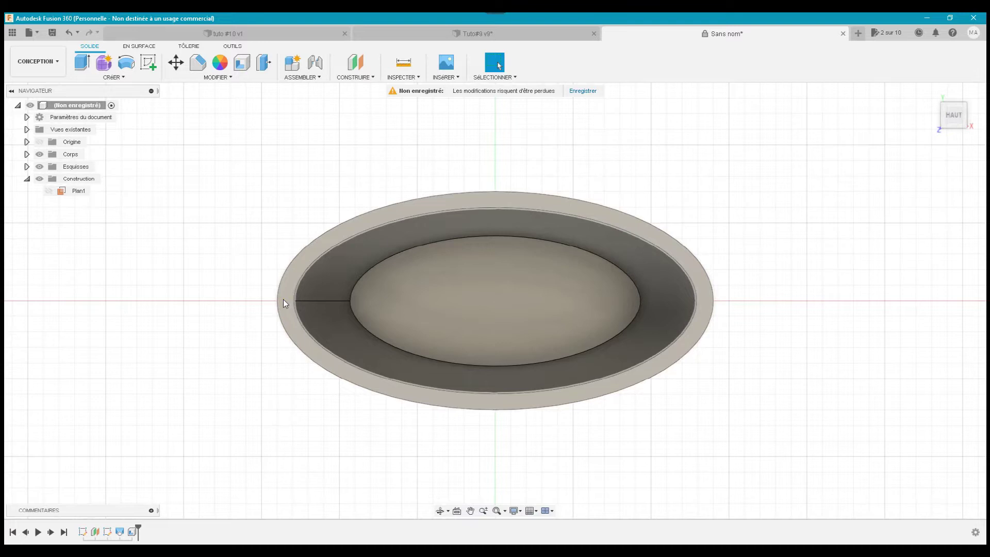
pyautogui.scroll(5, 283, 300)
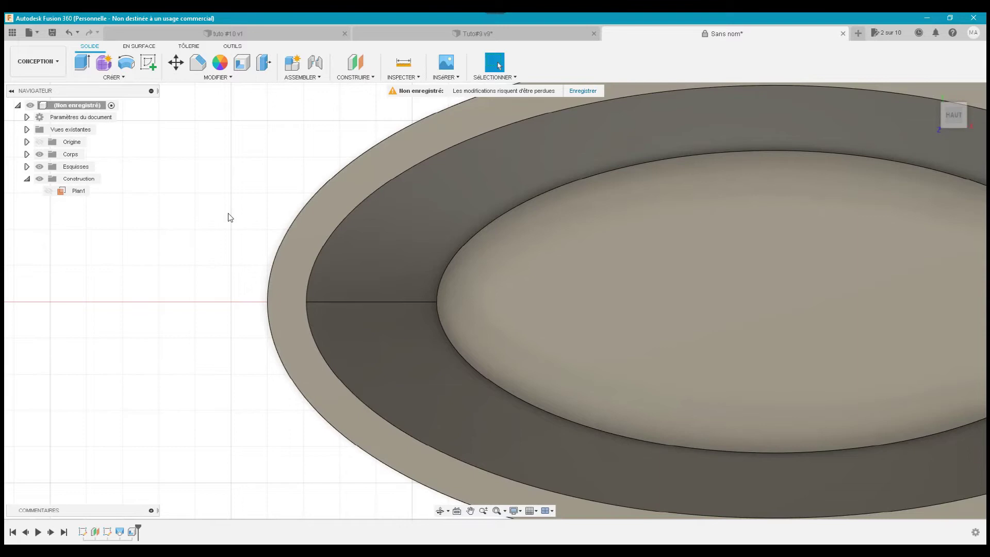
pyautogui.click(147, 64)
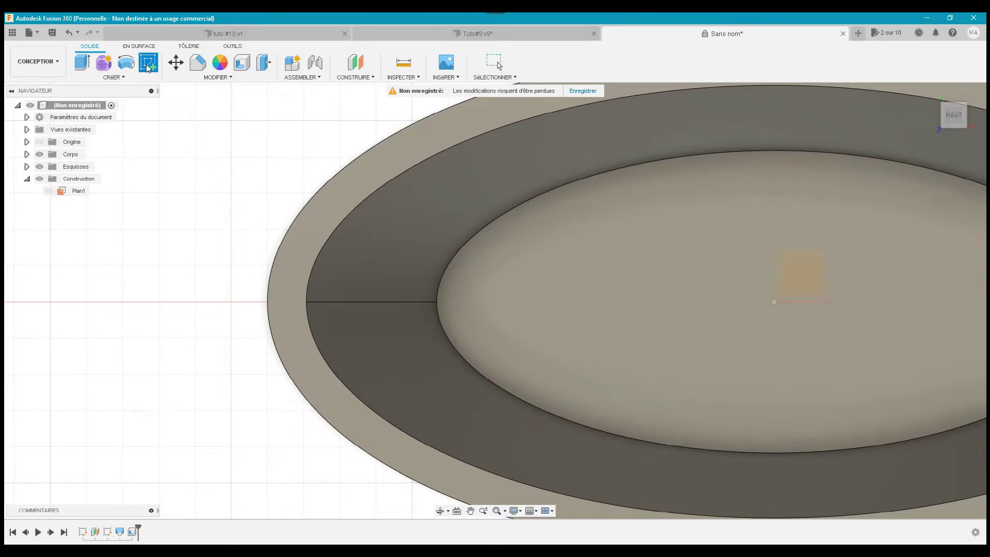
pyautogui.click(288, 302)
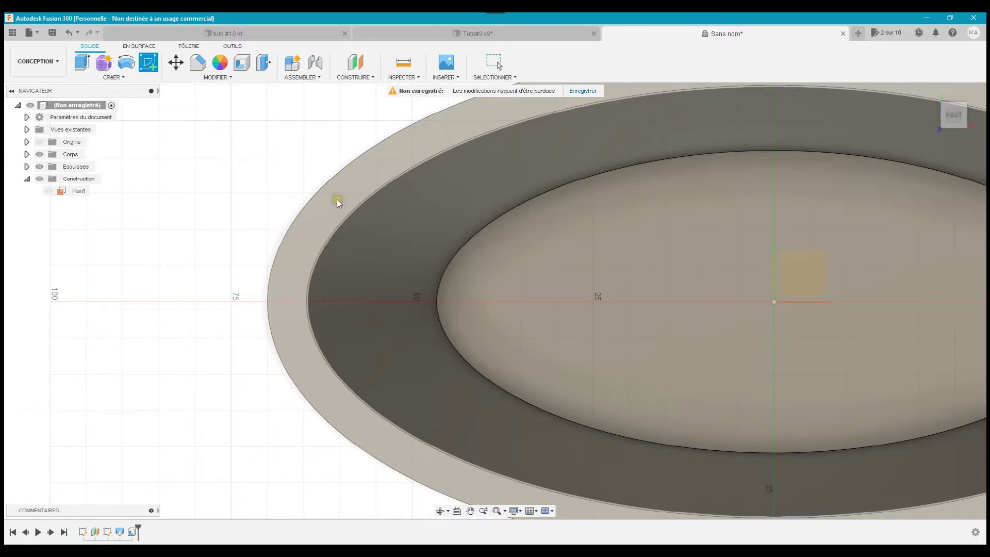
pyautogui.click(301, 244)
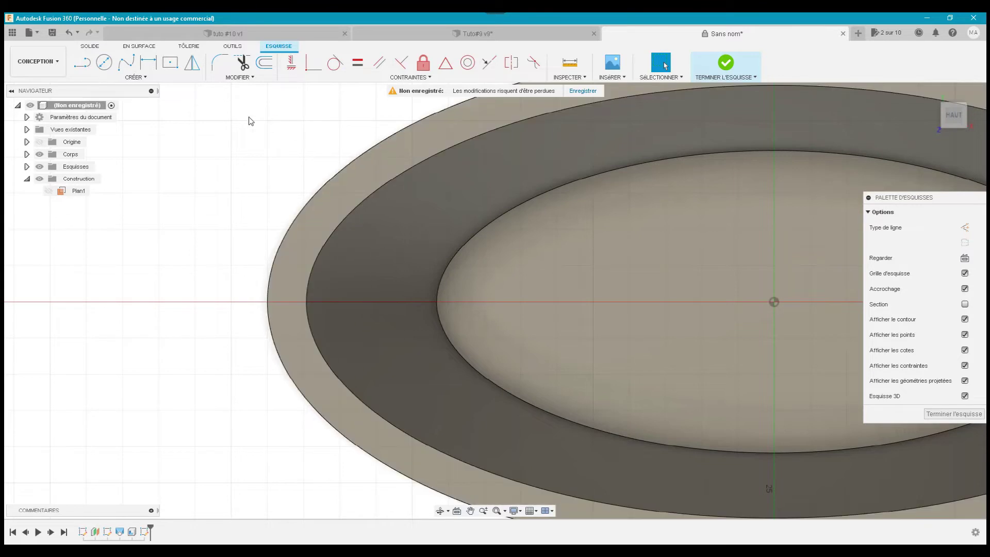
# - Sketch a horizontal line about 5.4 mm long across the rim's left end, from its outer edge to its inner edge
pyautogui.click(86, 71)
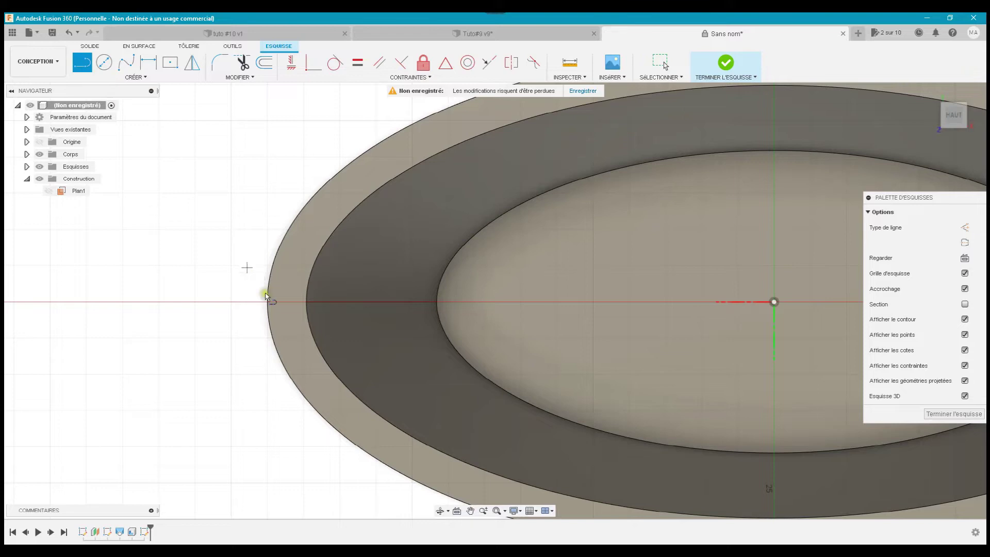
pyautogui.click(266, 302)
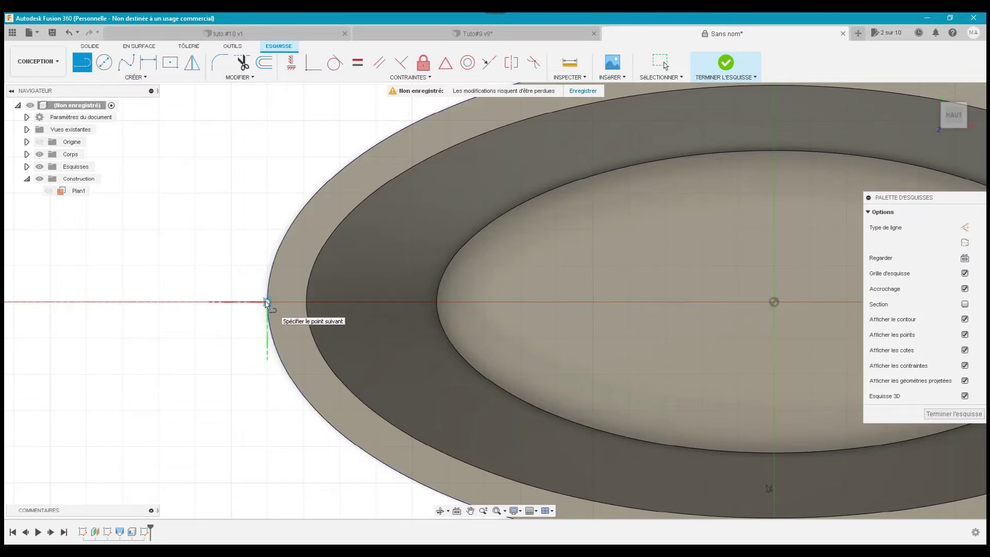
pyautogui.doubleClick(306, 301)
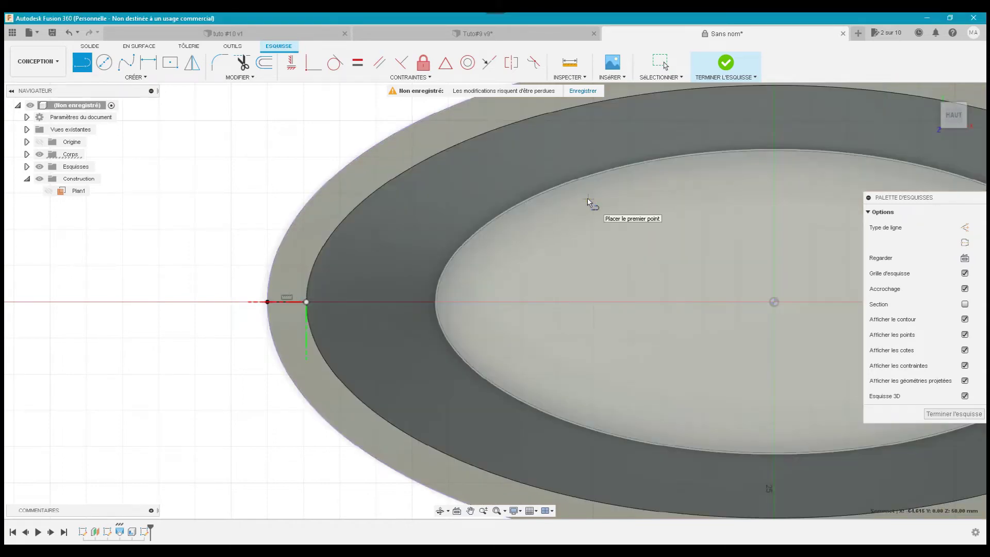
pyautogui.click(660, 62)
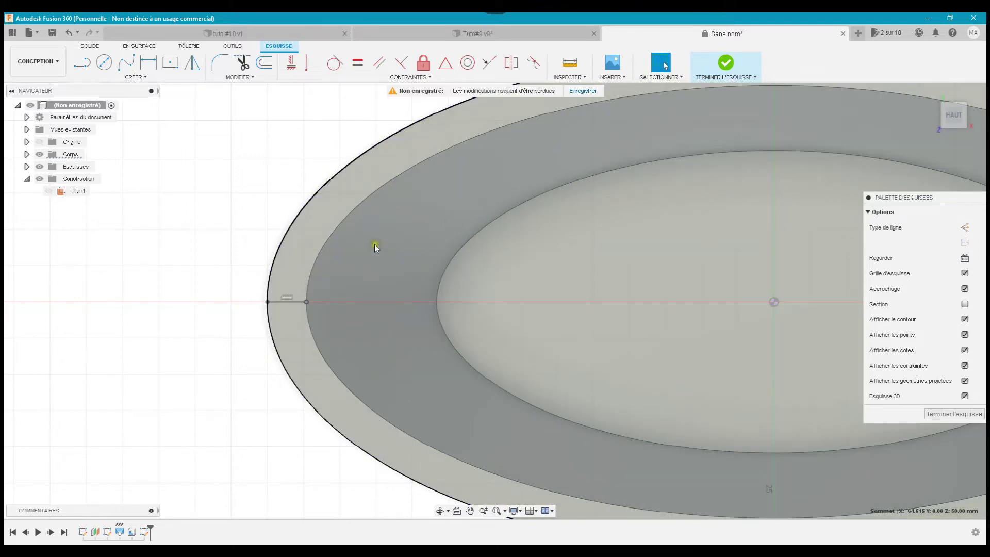
# - Convert the line across the rim to construction geometry and hide the sketch constraints
pyautogui.click(296, 301)
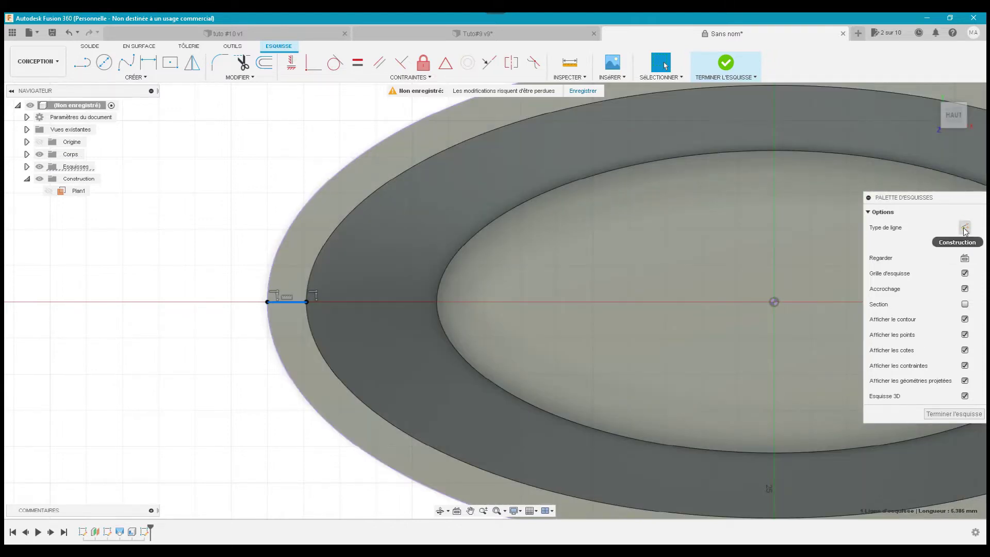
pyautogui.click(965, 229)
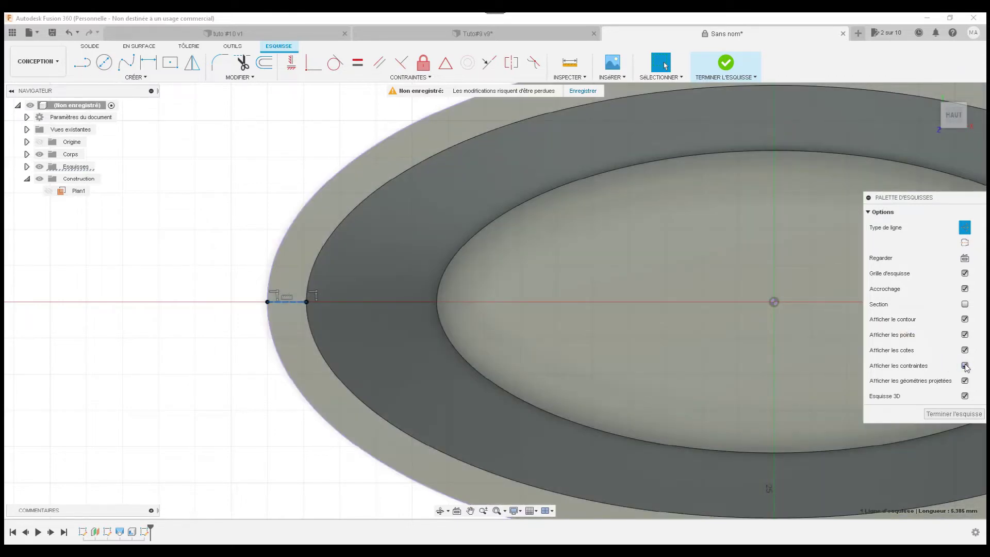
pyautogui.click(964, 366)
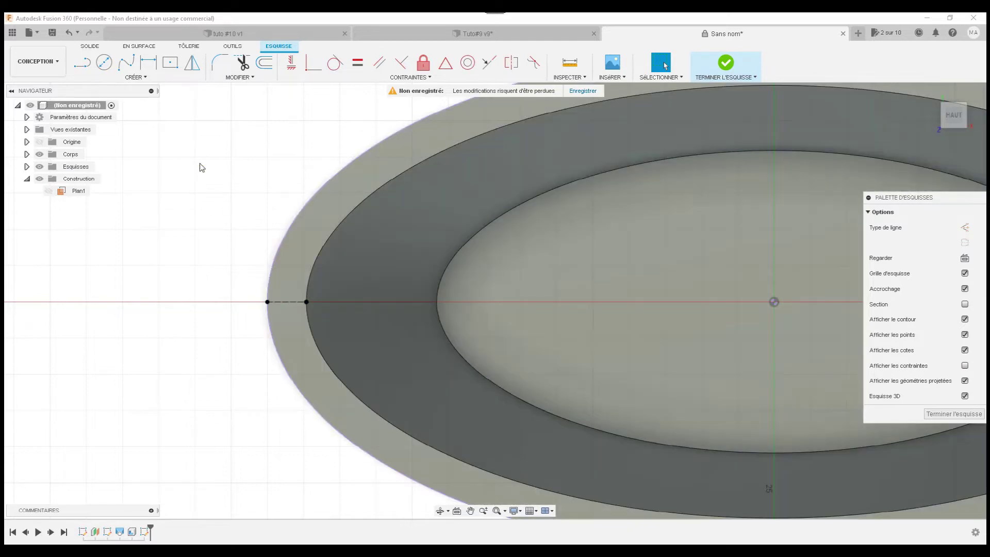
# - Hide the basket body and sketch a vertical line about 8.85 mm long through the midpoint of the short horizontal construction line
pyautogui.click(84, 64)
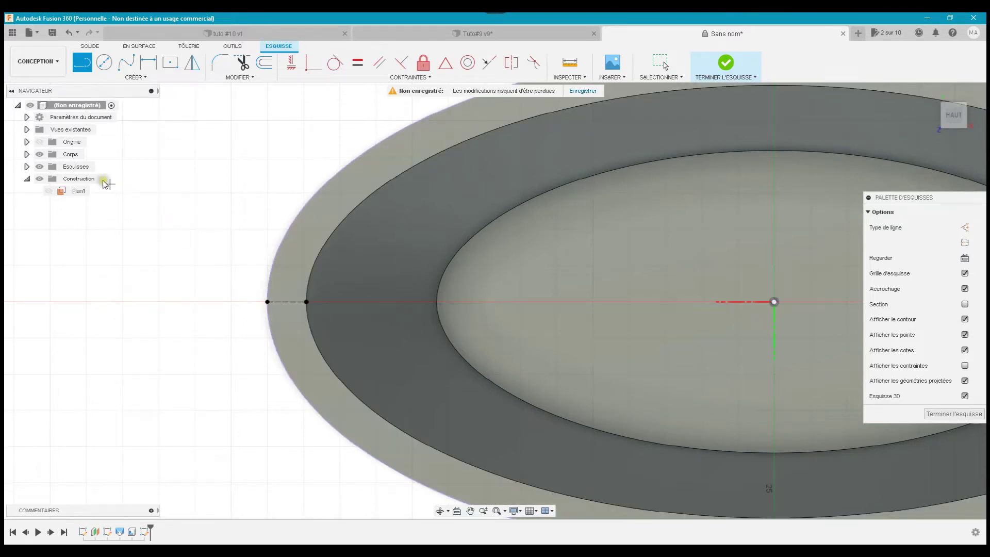
pyautogui.click(39, 155)
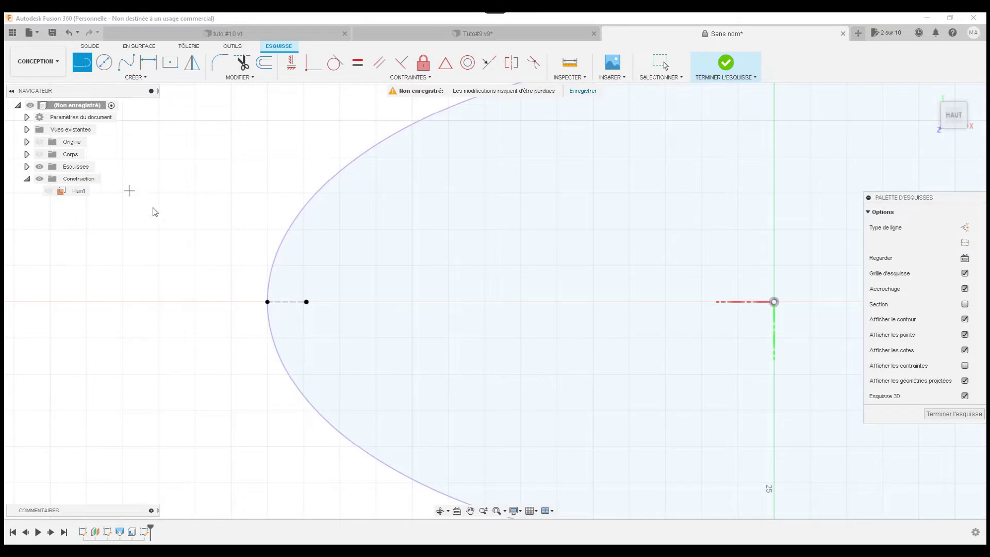
pyautogui.click(274, 301)
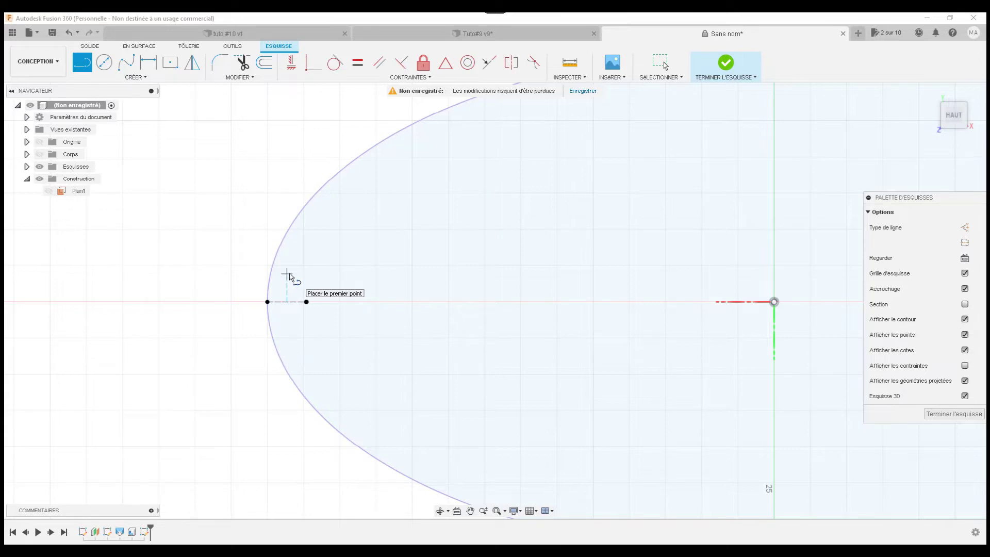
pyautogui.click(287, 274)
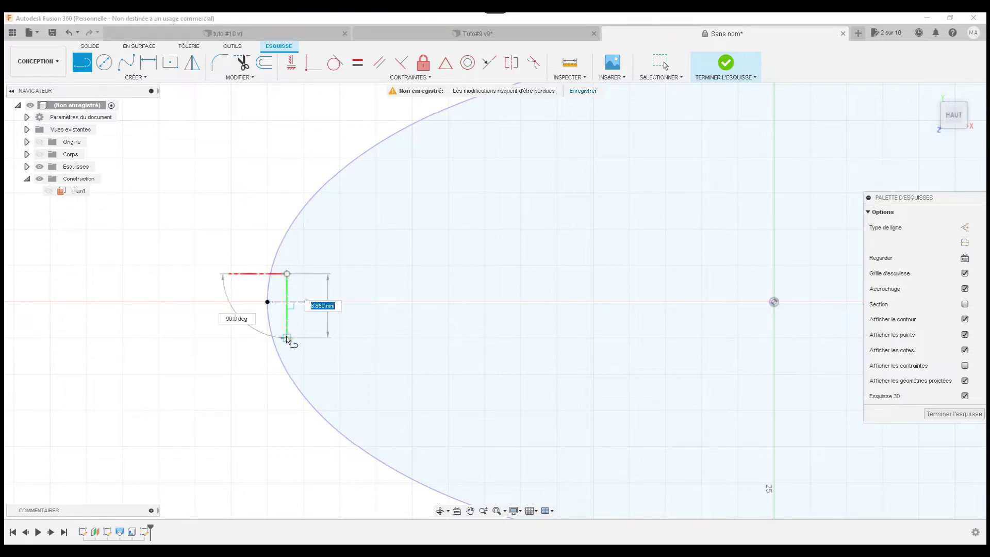
pyautogui.click(287, 337)
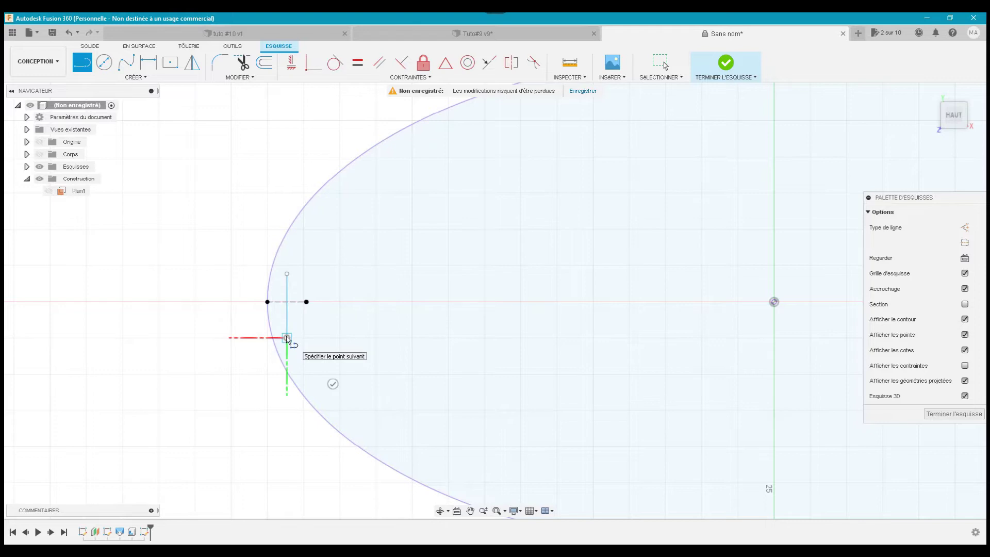
pyautogui.press('Escape')
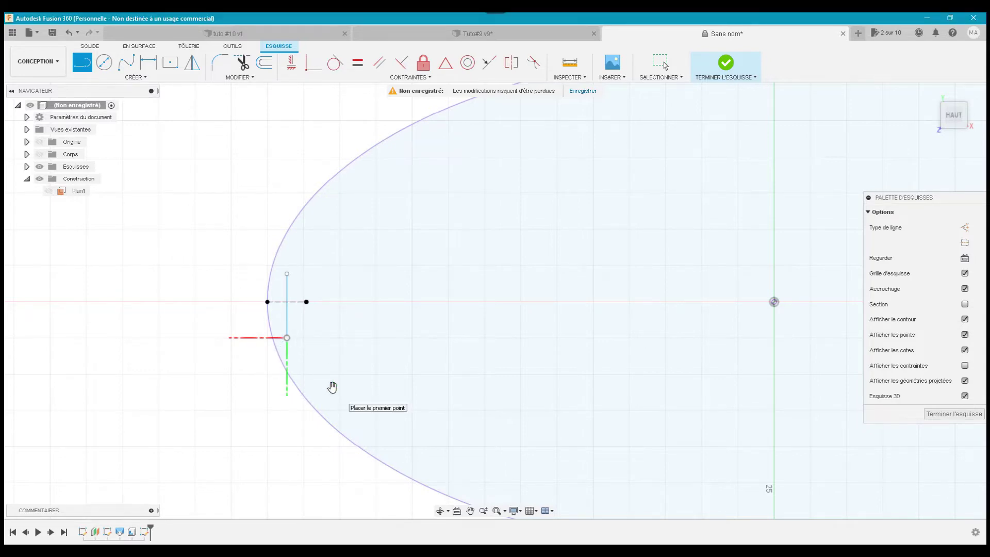
pyautogui.press('Escape')
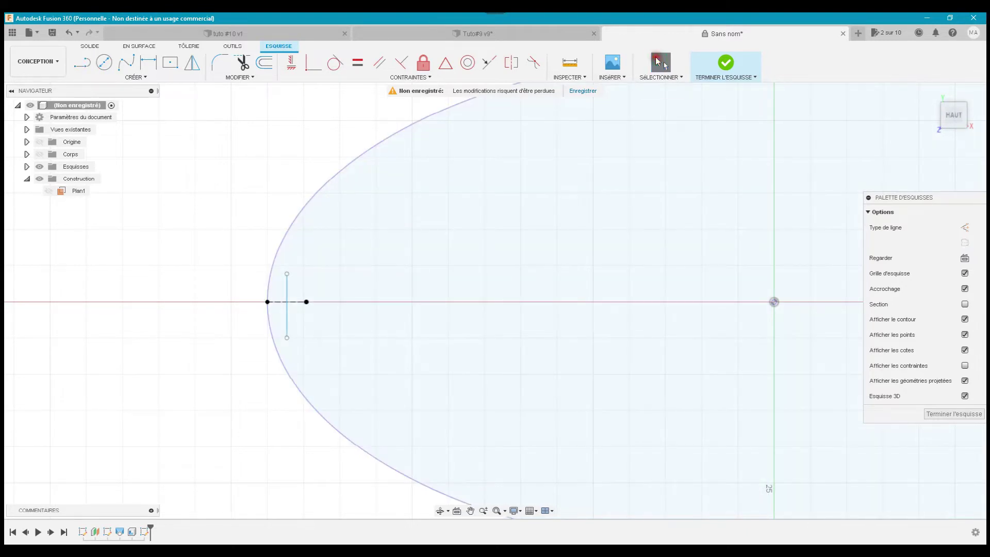
# - Convert the short vertical line to construction geometry
pyautogui.click(287, 299)
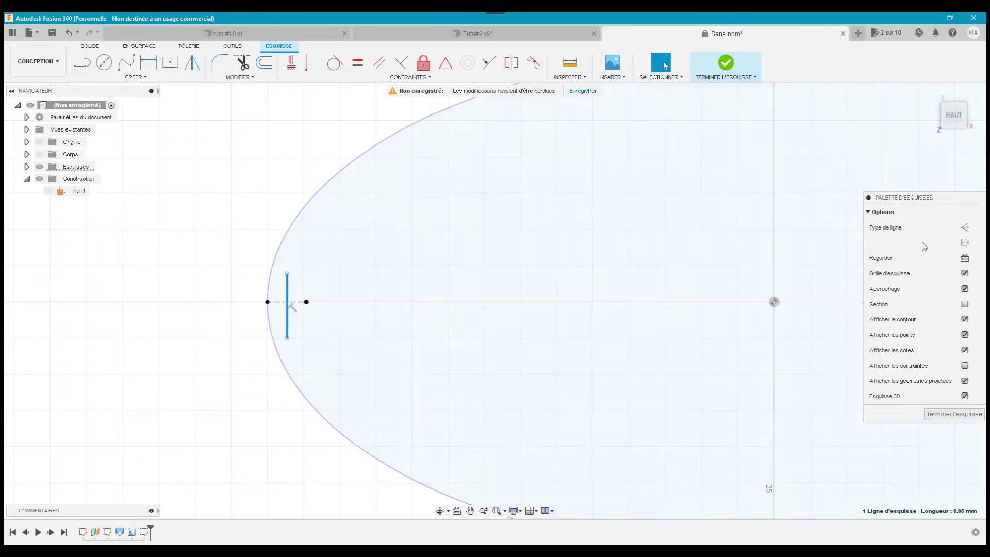
pyautogui.click(965, 227)
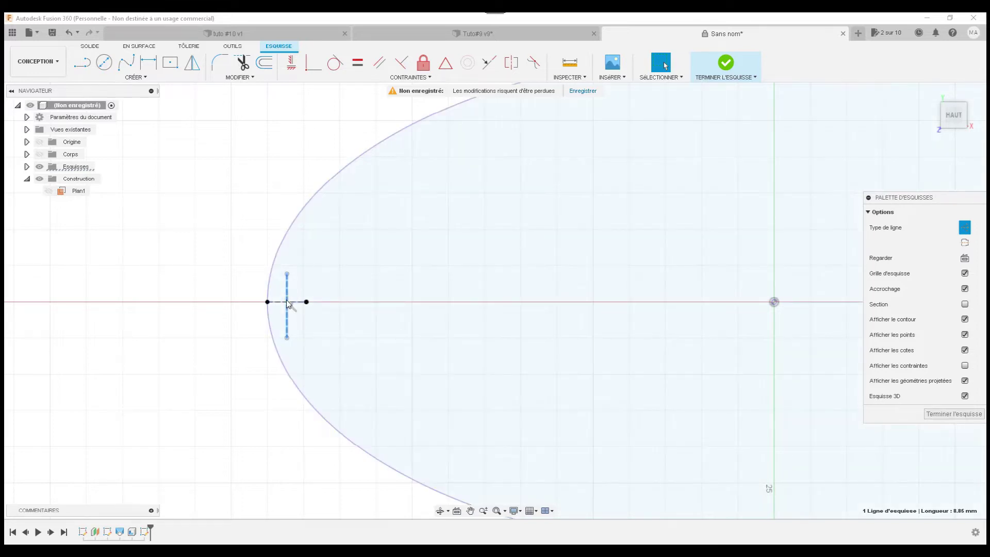
# - Examine the handle on the finished basket in Tuto#9 and return to the unsaved design's rim sketch
pyautogui.click(286, 299)
pyautogui.click(303, 299)
pyautogui.click(394, 40)
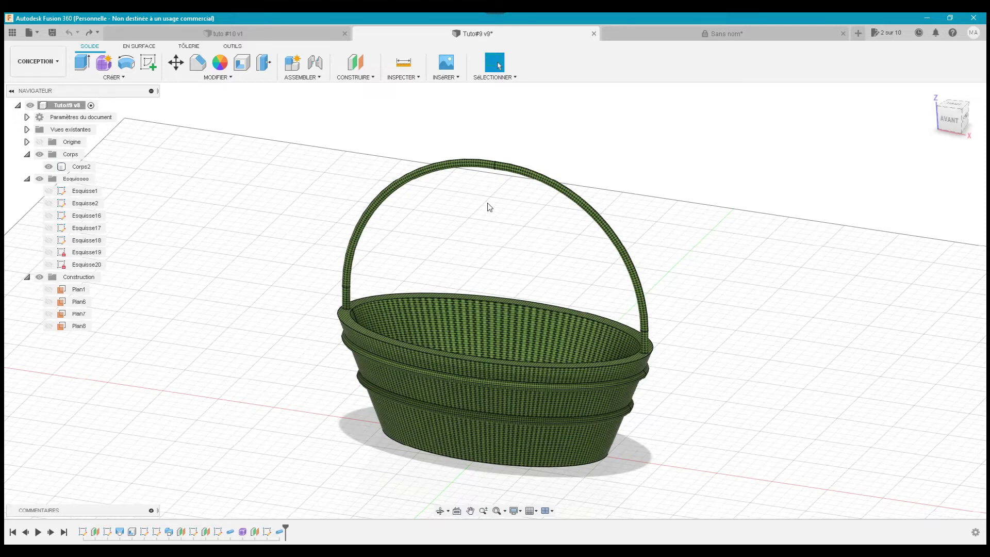
pyautogui.click(635, 36)
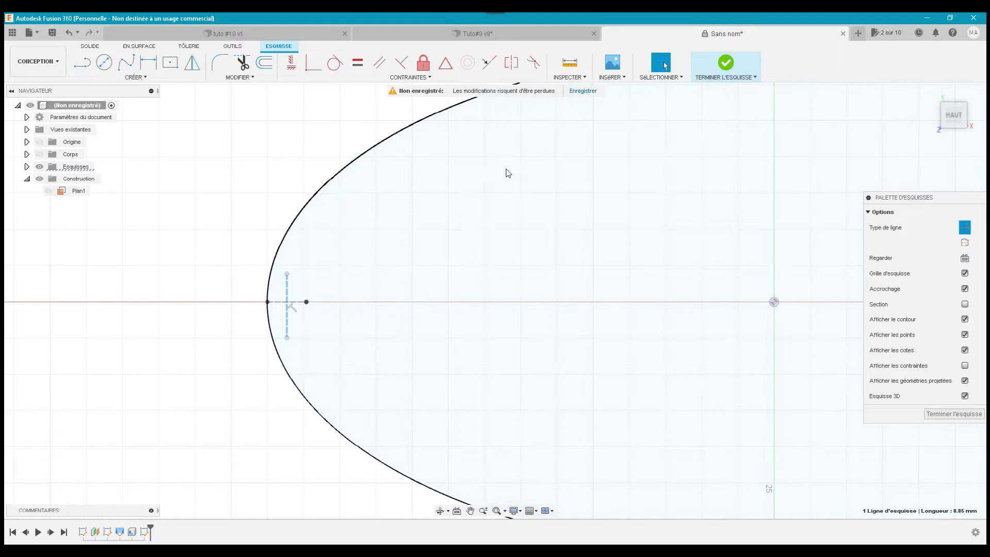
# - Draw an ellipse centred where the two construction lines cross, 3 mm wide horizontally and 2.5 mm high vertically
pyautogui.click(147, 78)
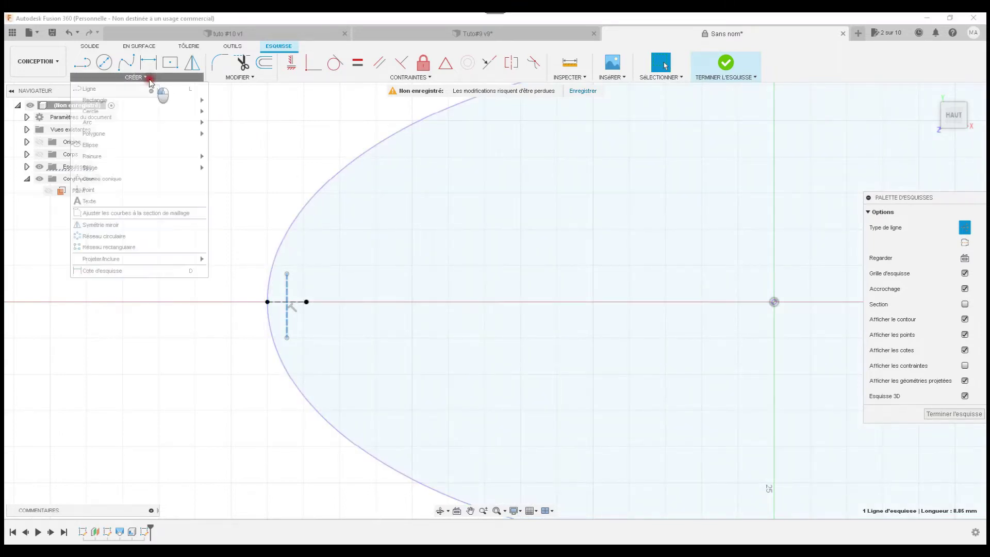
pyautogui.click(124, 145)
pyautogui.scroll(2, 215, 243)
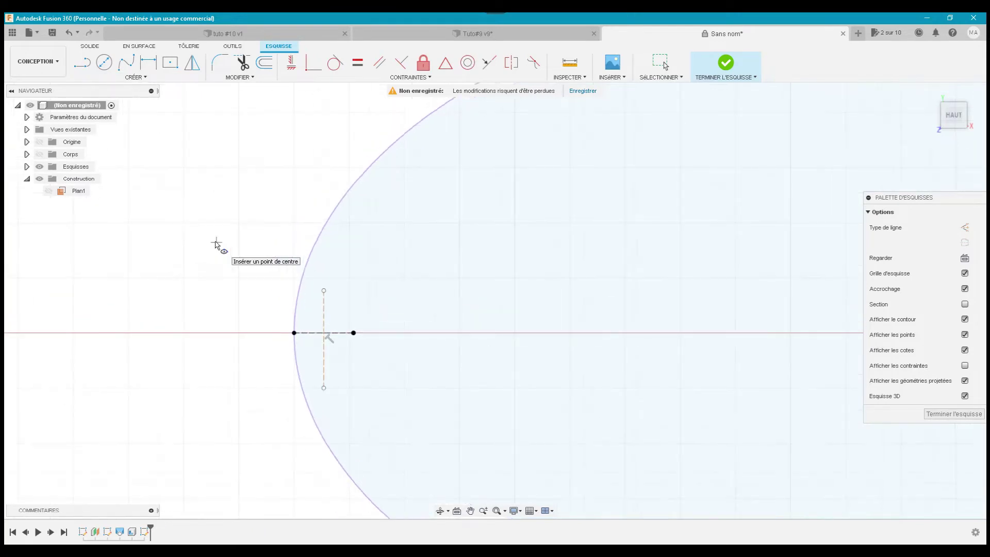
pyautogui.scroll(1, 215, 243)
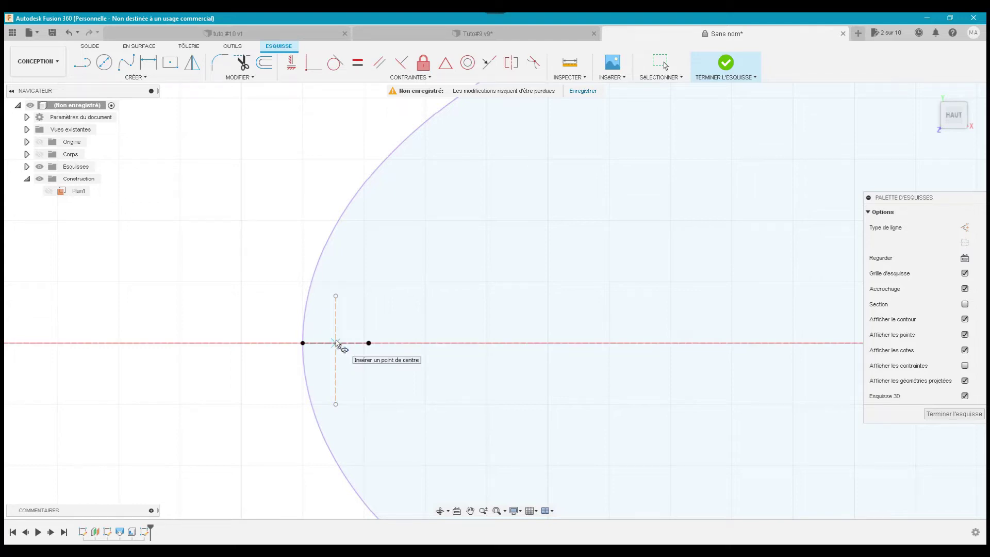
pyautogui.click(336, 342)
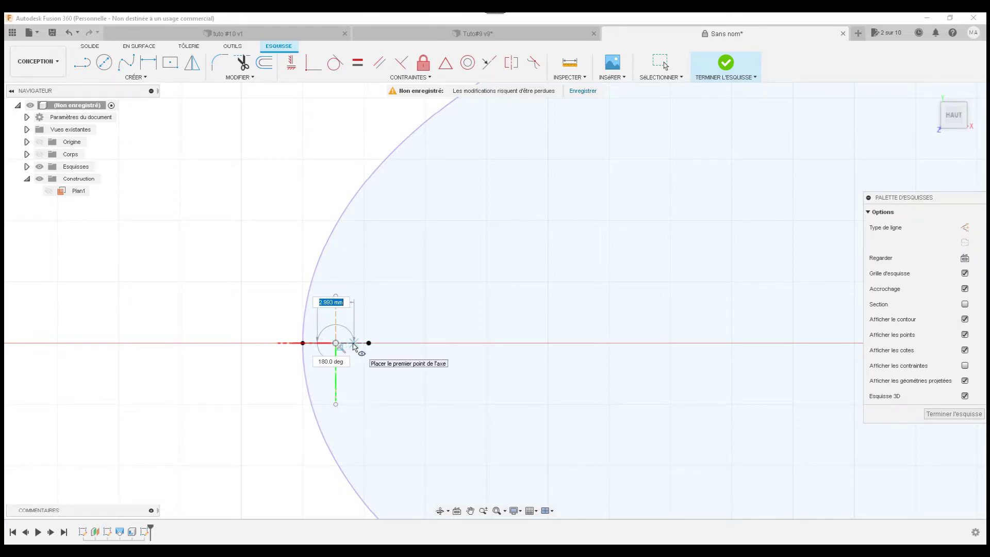
pyautogui.write('3')
pyautogui.press('Return')
pyautogui.click(353, 346)
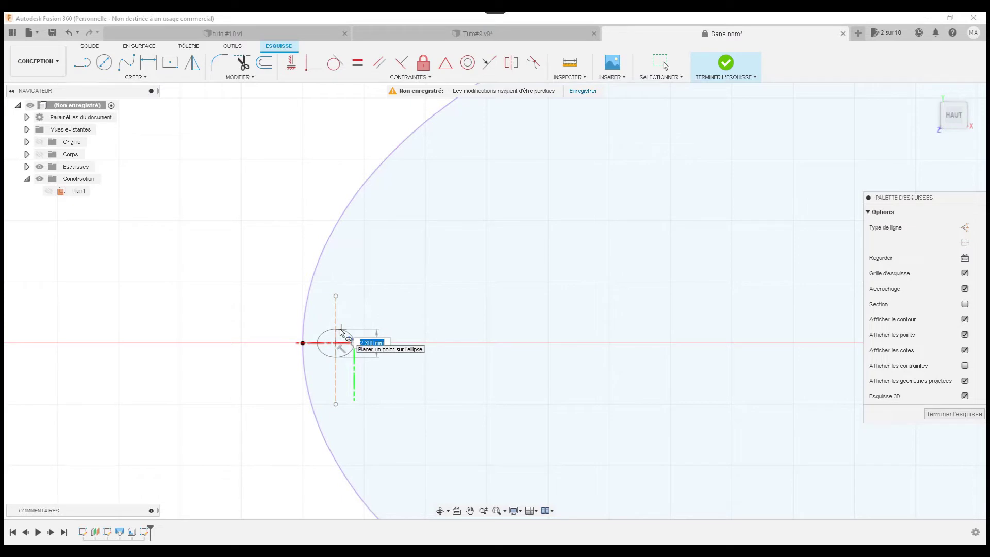
pyautogui.write('2.5')
pyautogui.press('Tab')
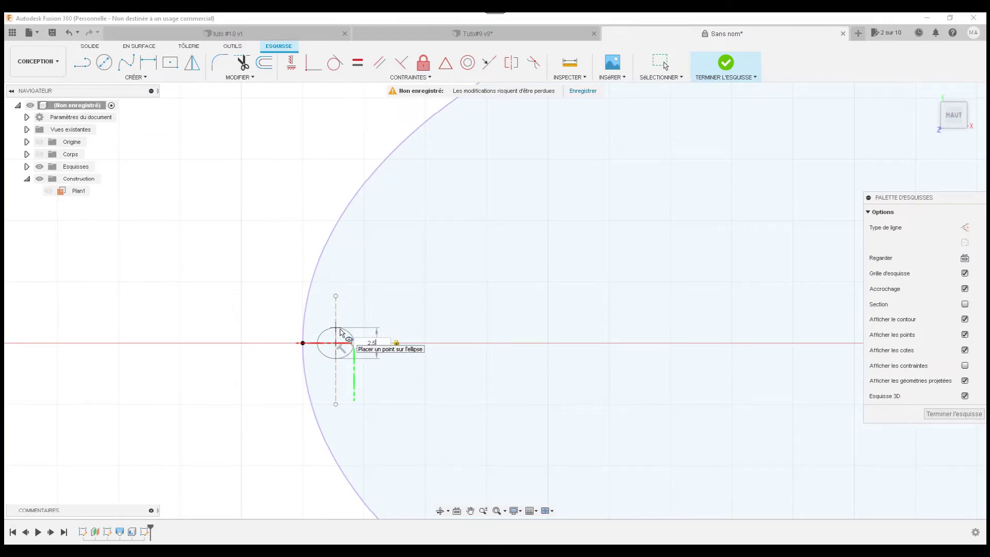
pyautogui.click(340, 332)
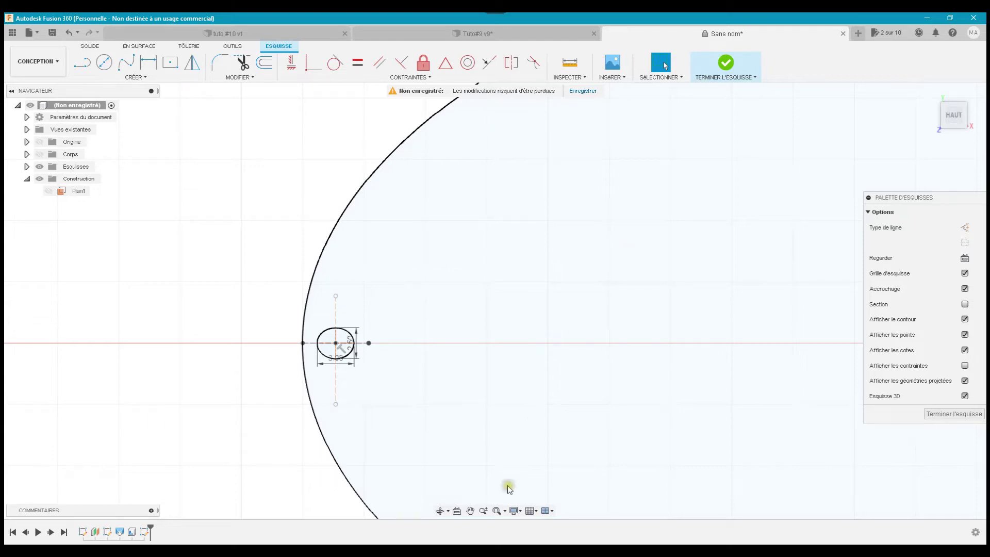
# - Finish the rim sketch, return to the 3D home view and show the basket body again
pyautogui.click(496, 511)
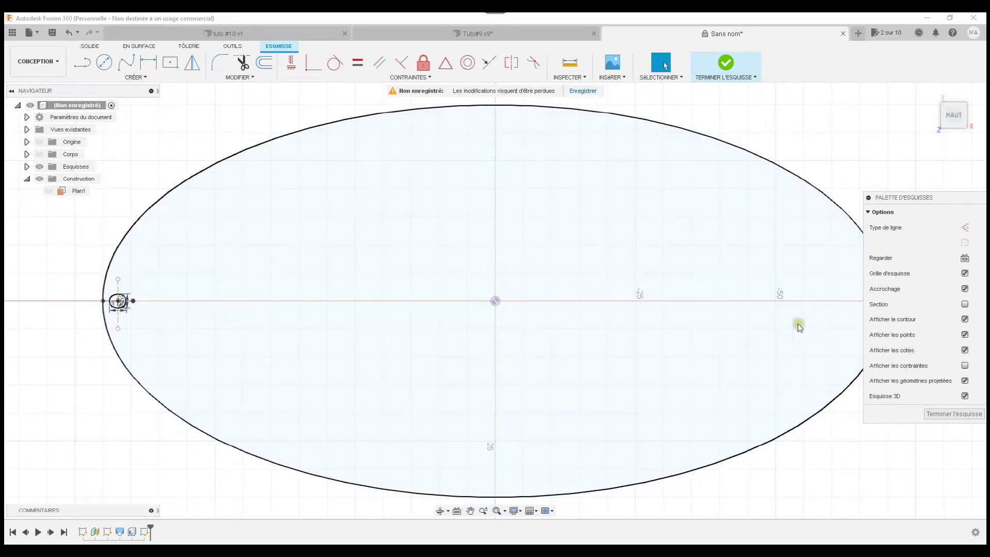
pyautogui.click(946, 414)
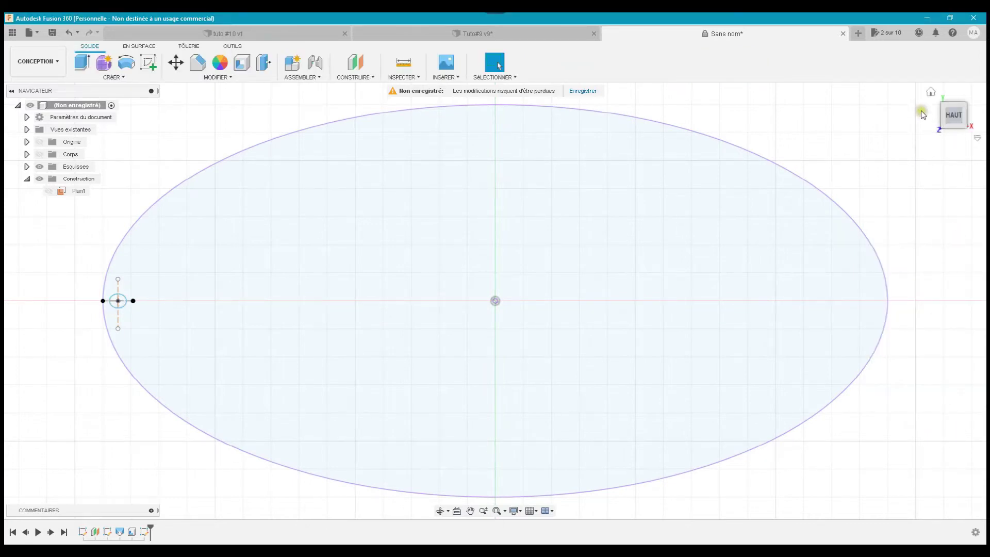
pyautogui.click(931, 94)
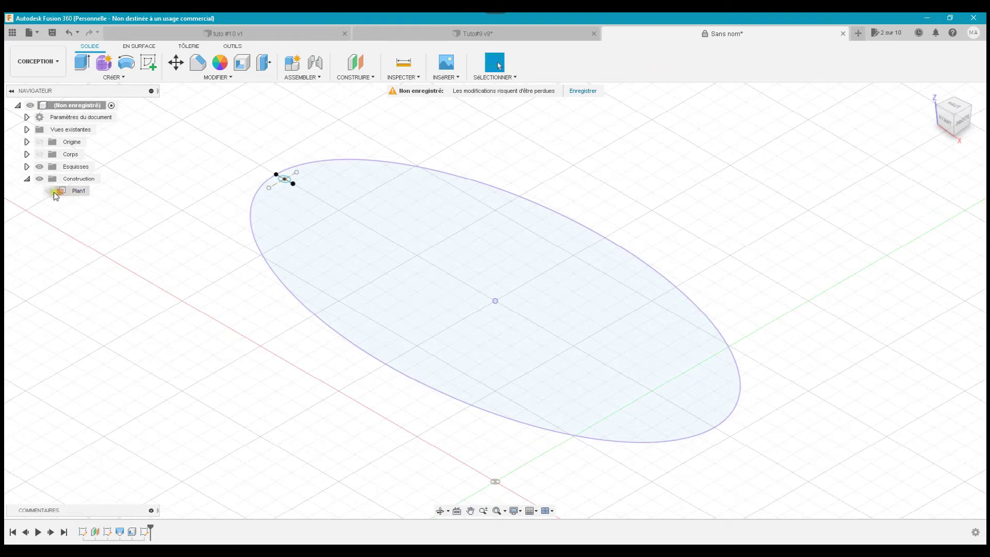
pyautogui.click(39, 154)
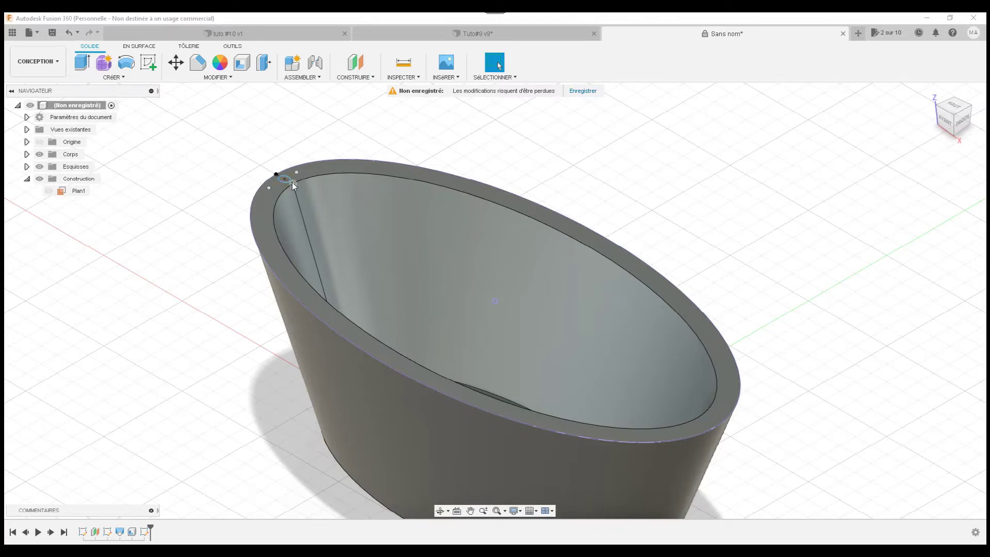
pyautogui.click(231, 174)
pyautogui.click(321, 196)
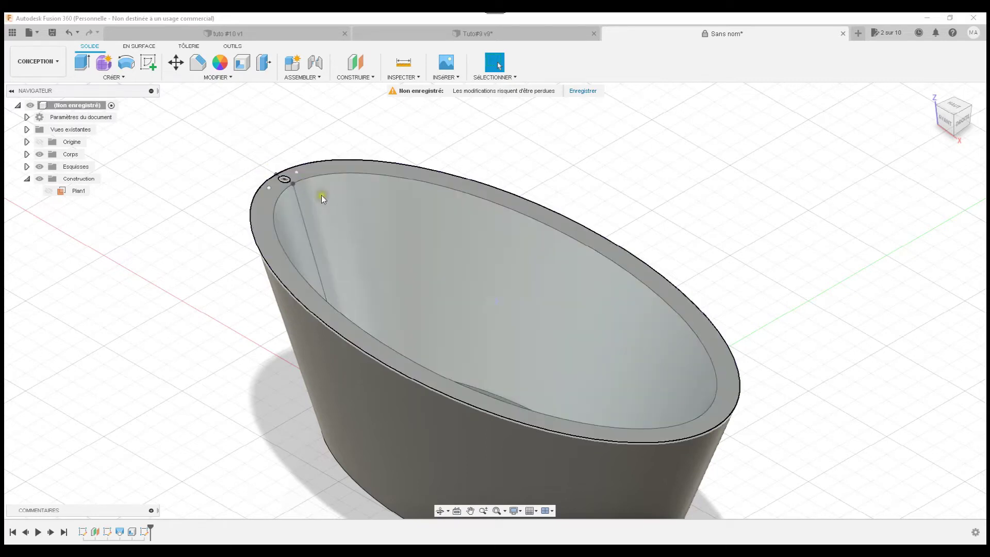
pyautogui.click(441, 195)
pyautogui.click(673, 172)
pyautogui.scroll(-3, 725, 183)
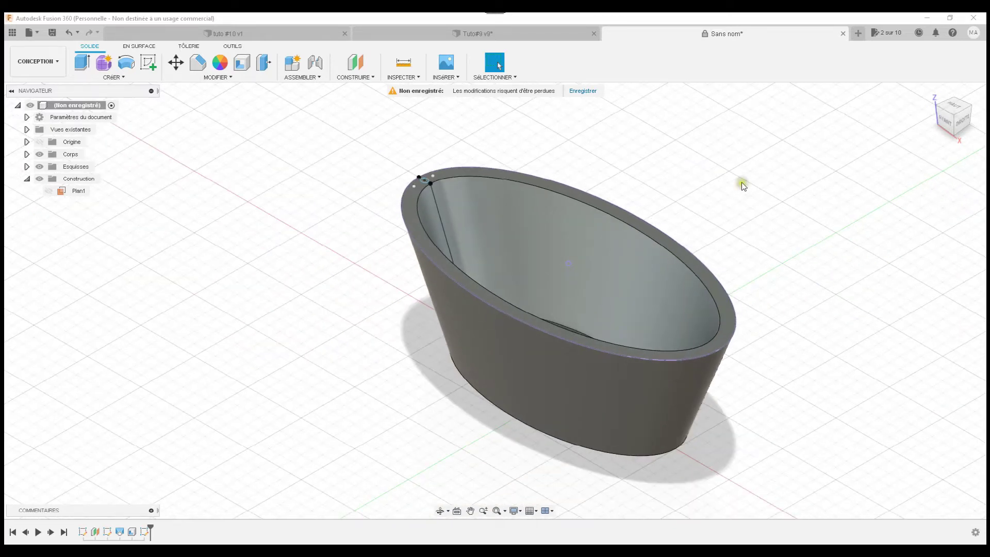
pyautogui.click(485, 217)
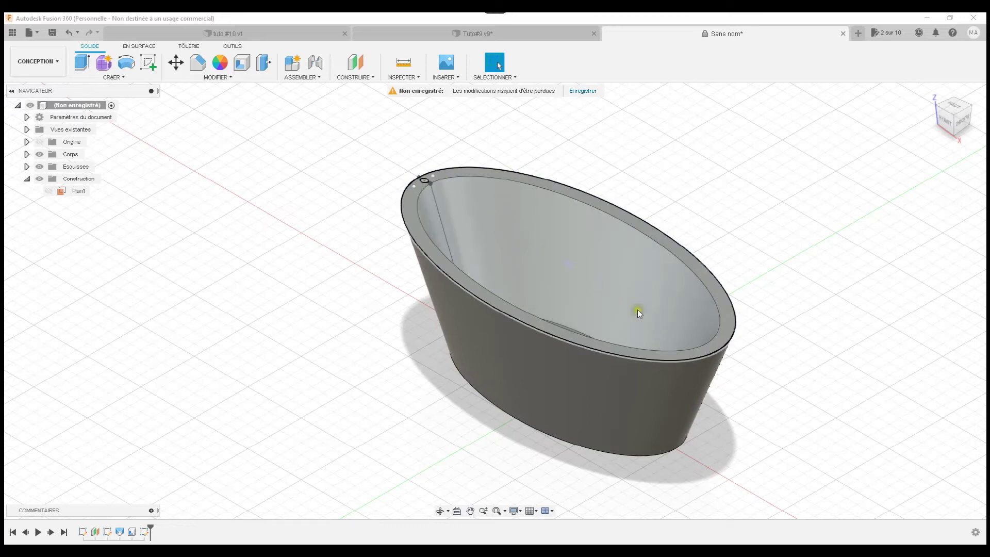
pyautogui.click(742, 356)
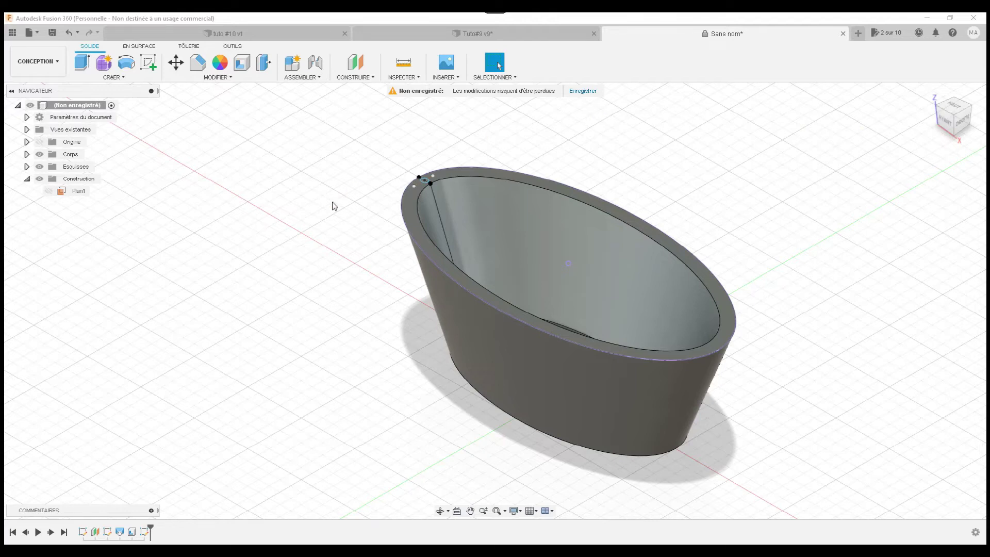
# - Start a new sketch on the XZ origin plane and look straight at it
pyautogui.click(148, 62)
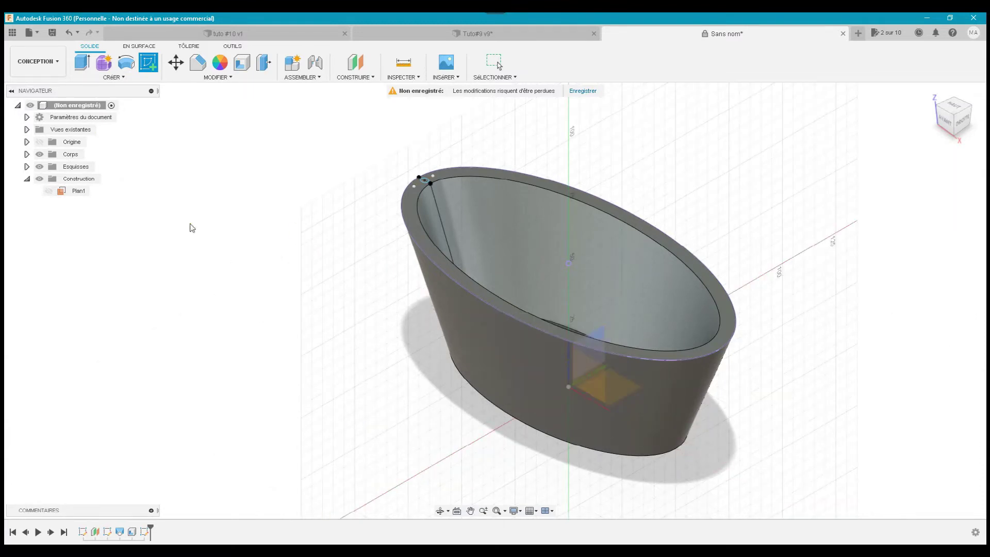
pyautogui.click(27, 142)
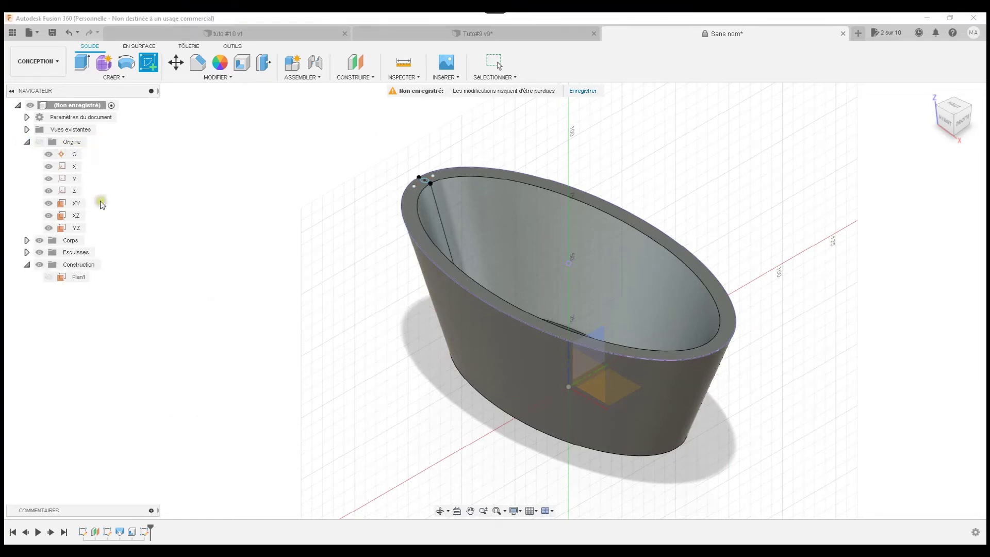
pyautogui.click(75, 218)
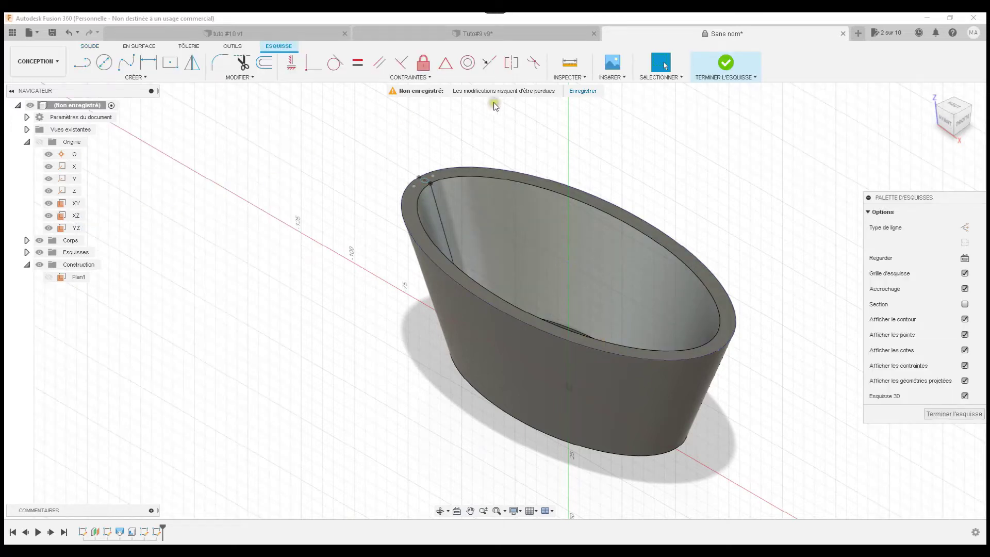
pyautogui.click(964, 258)
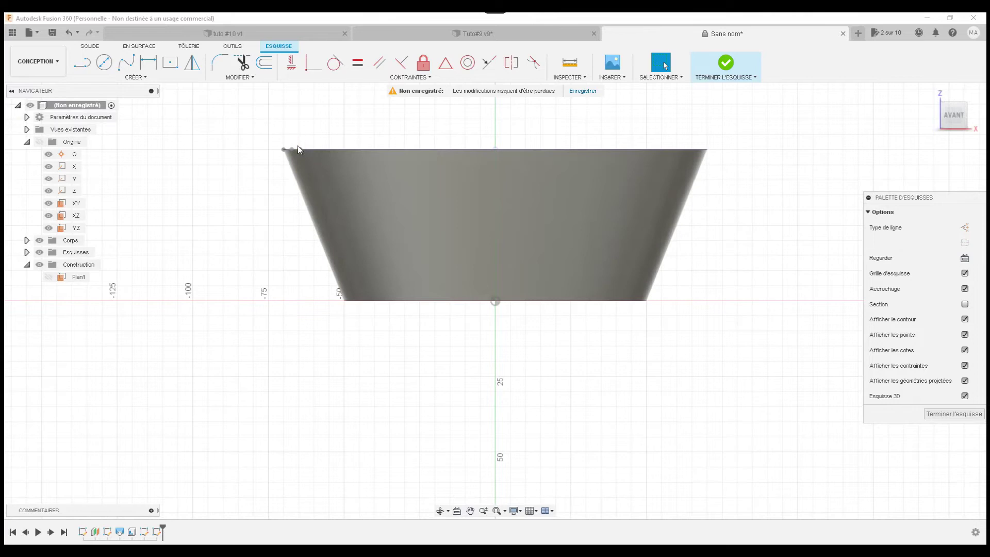
pyautogui.scroll(5, 298, 146)
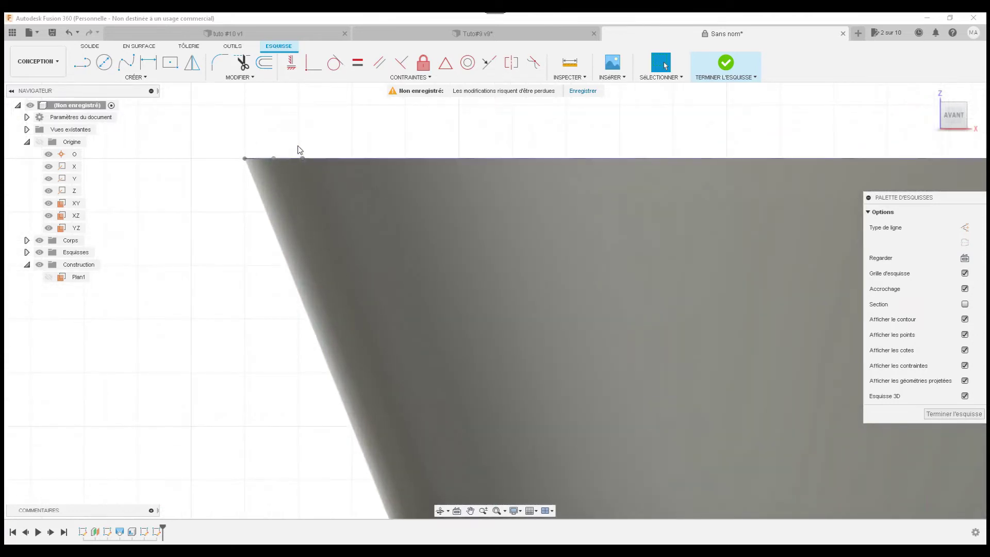
pyautogui.click(276, 146)
pyautogui.scroll(-2, 293, 131)
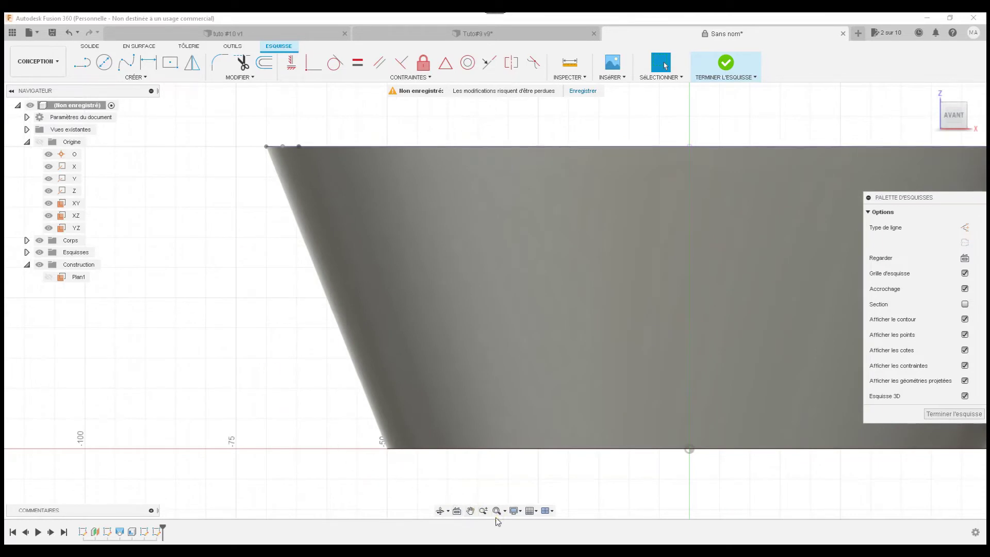
pyautogui.click(470, 510)
pyautogui.moveTo(484, 318)
pyautogui.mouseDown()
pyautogui.moveTo(496, 371)
pyautogui.moveTo(492, 415)
pyautogui.mouseUp()
pyautogui.press('Escape')
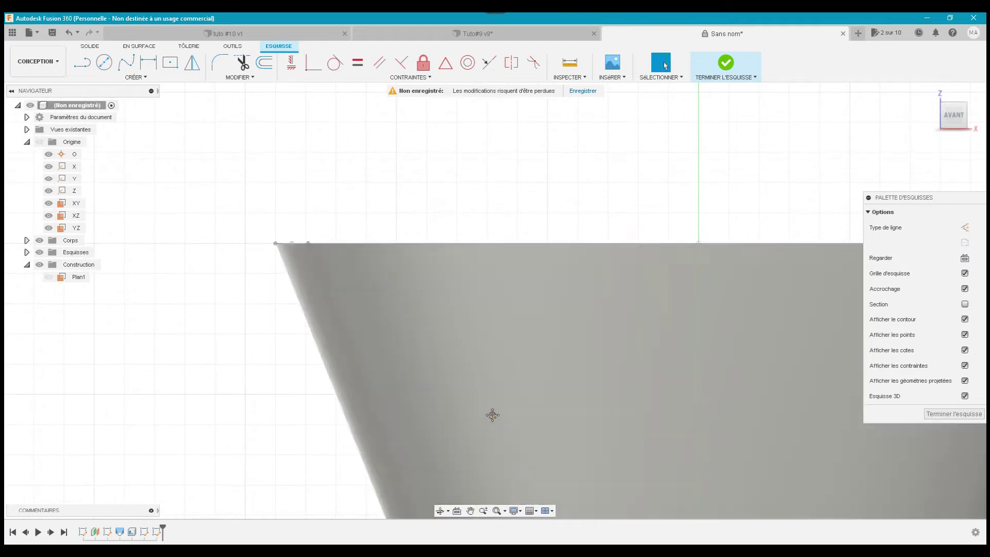
# - Check the handle on the finished basket in Tuto#9, and draw a 25 mm vertical line up from the ellipse's centre in the unsaved design
pyautogui.click(528, 32)
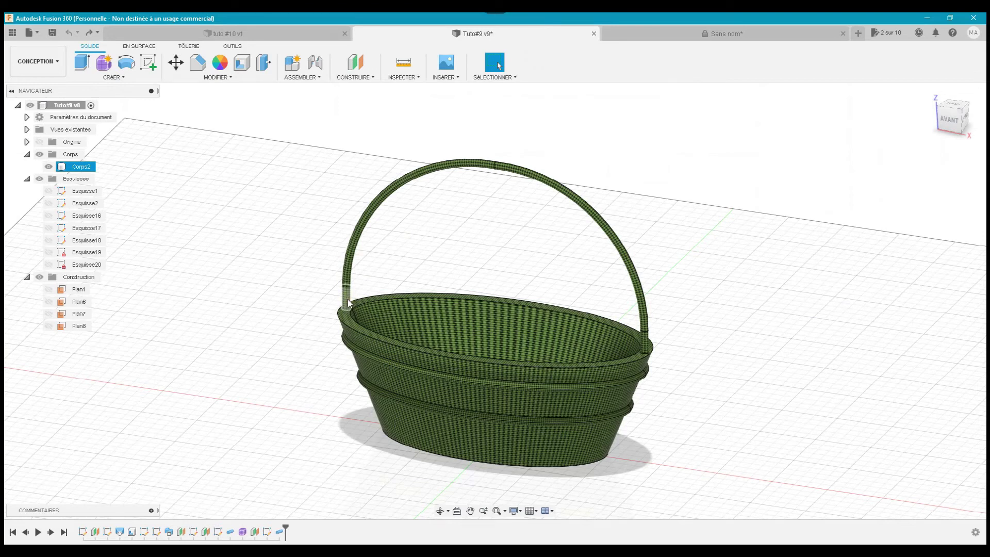
pyautogui.click(636, 30)
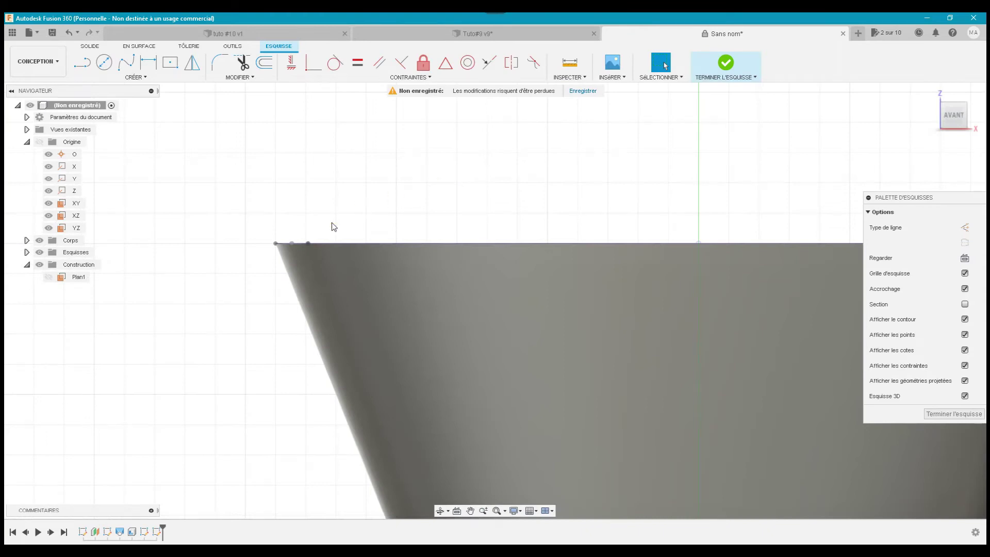
pyautogui.click(257, 200)
pyautogui.click(85, 65)
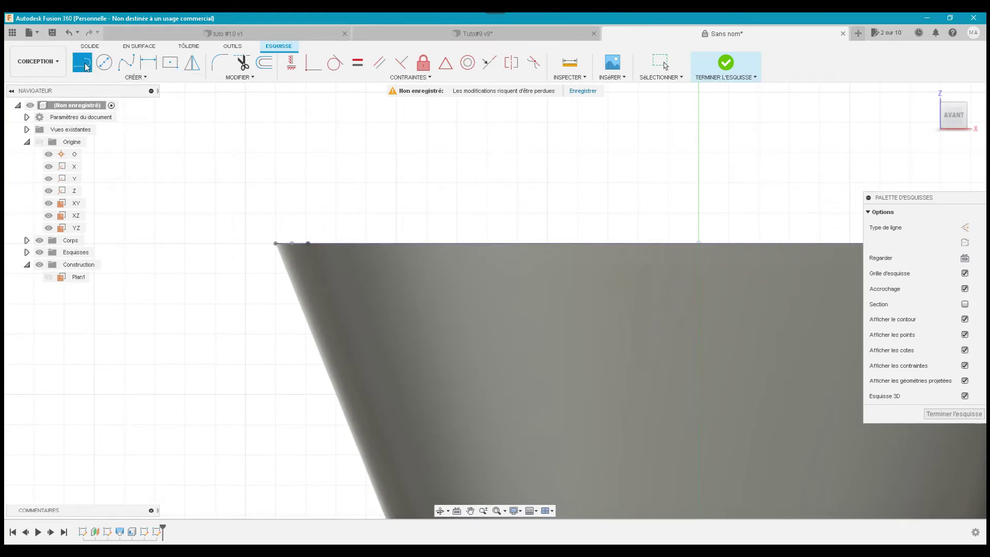
pyautogui.click(291, 243)
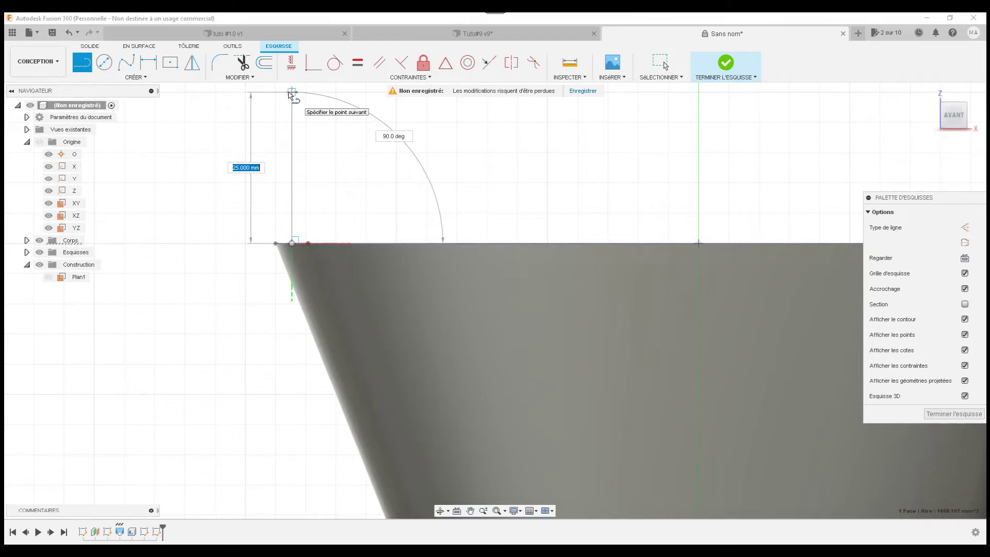
pyautogui.click(289, 92)
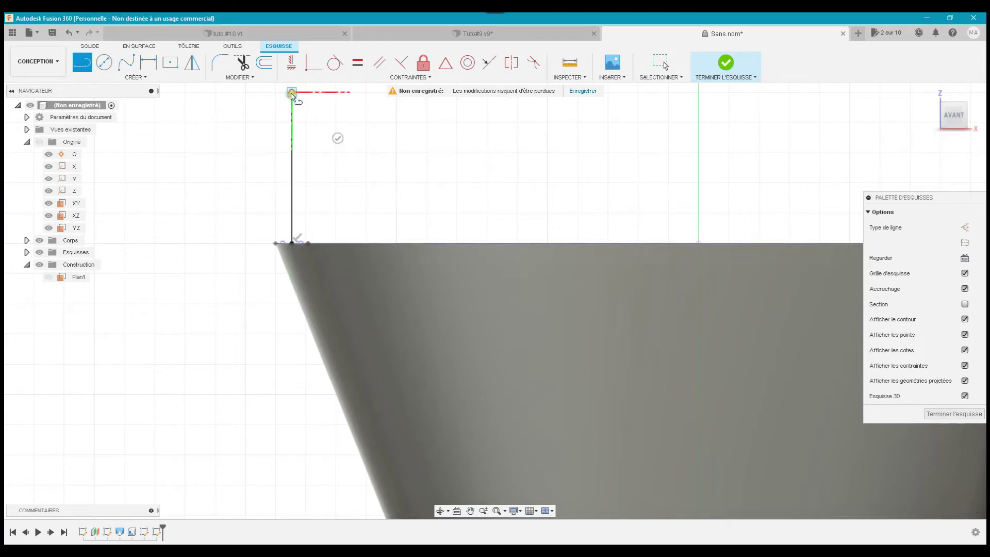
pyautogui.click(337, 138)
# - Draw a horizontal line about 10 mm long across the vertical axis above the basket
pyautogui.click(496, 510)
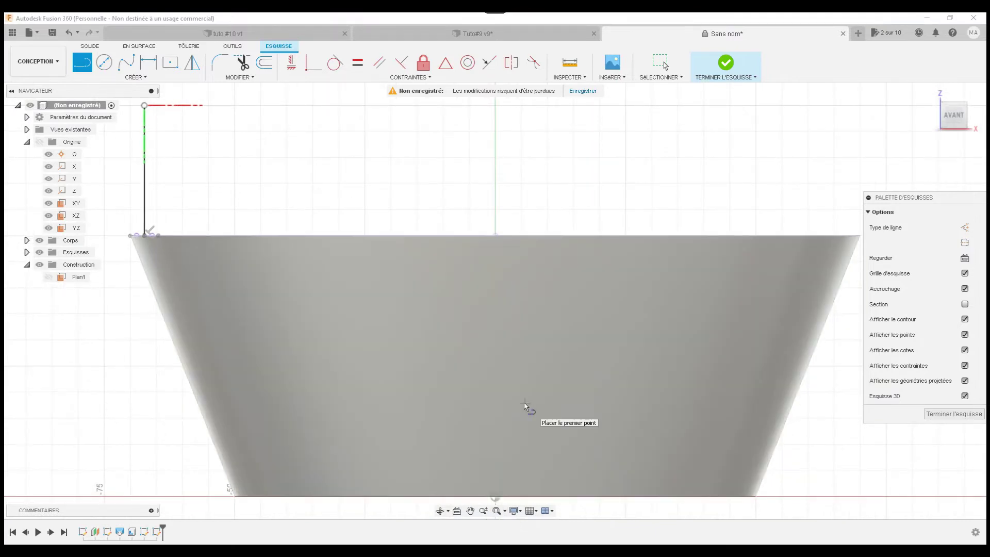
pyautogui.scroll(-3, 524, 407)
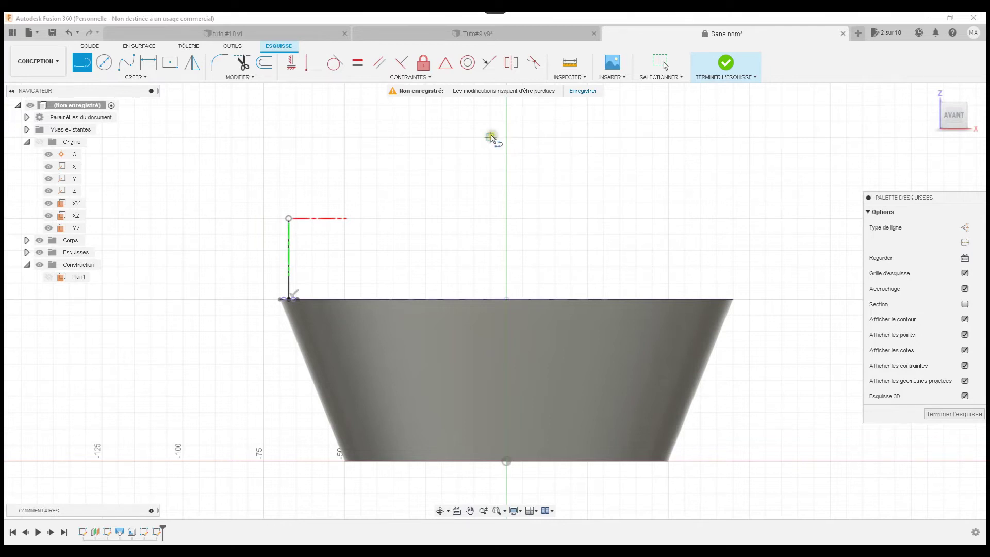
pyautogui.click(513, 136)
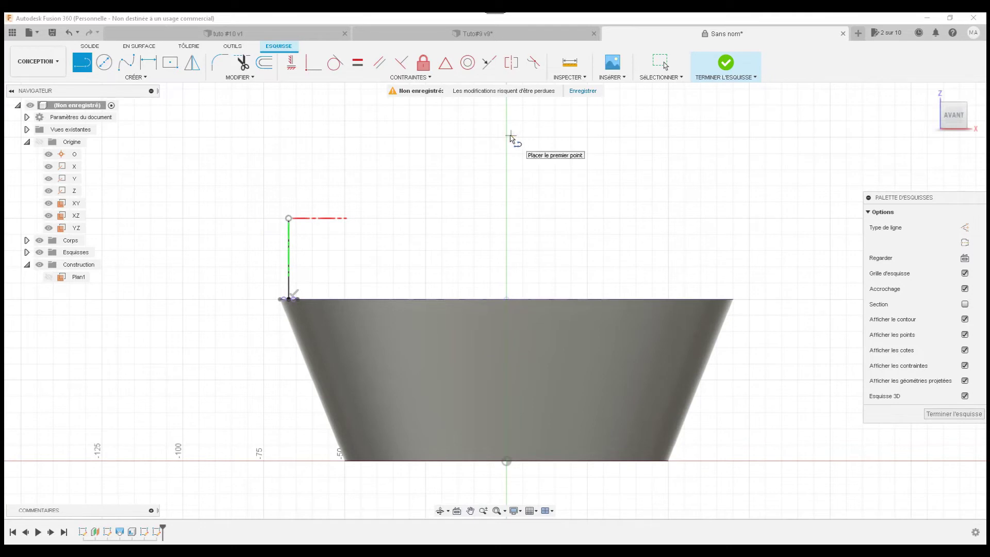
pyautogui.click(491, 136)
pyautogui.click(490, 137)
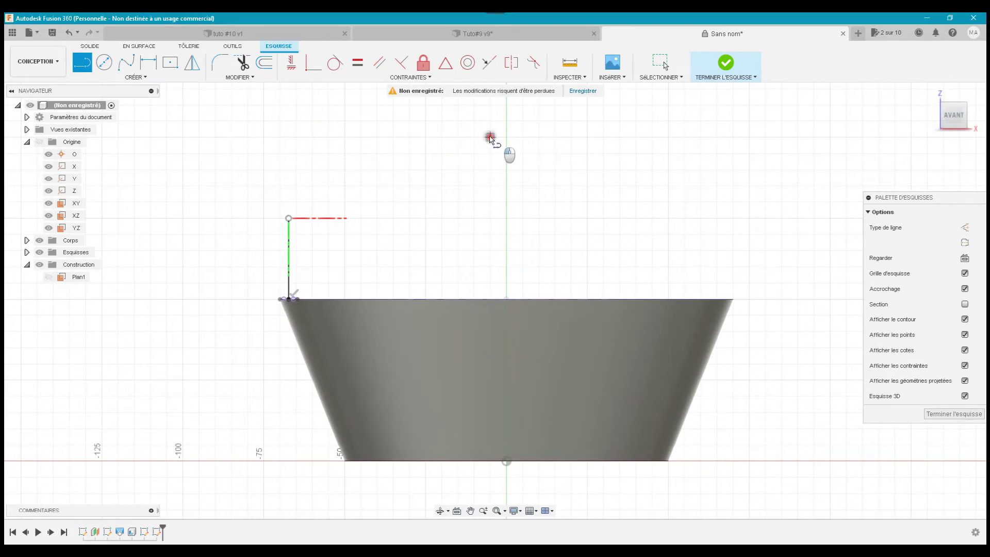
pyautogui.click(523, 138)
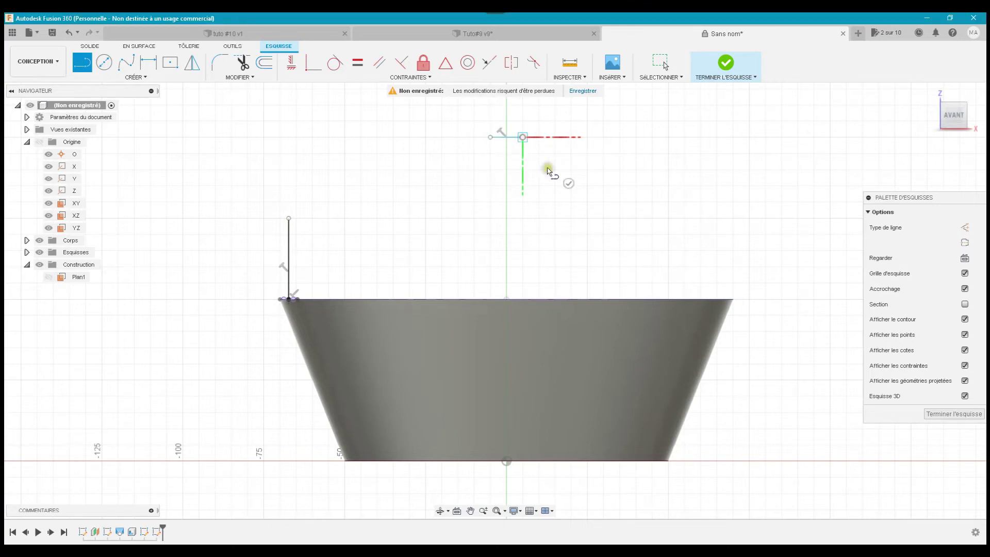
pyautogui.press('Escape')
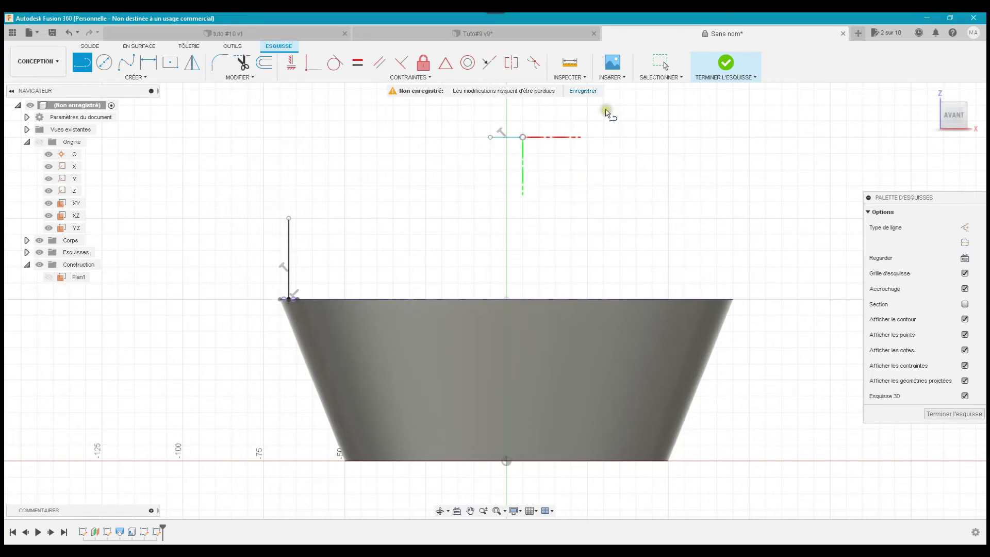
# - Convert the short horizontal line above the basket to construction geometry and trim it away
pyautogui.click(651, 61)
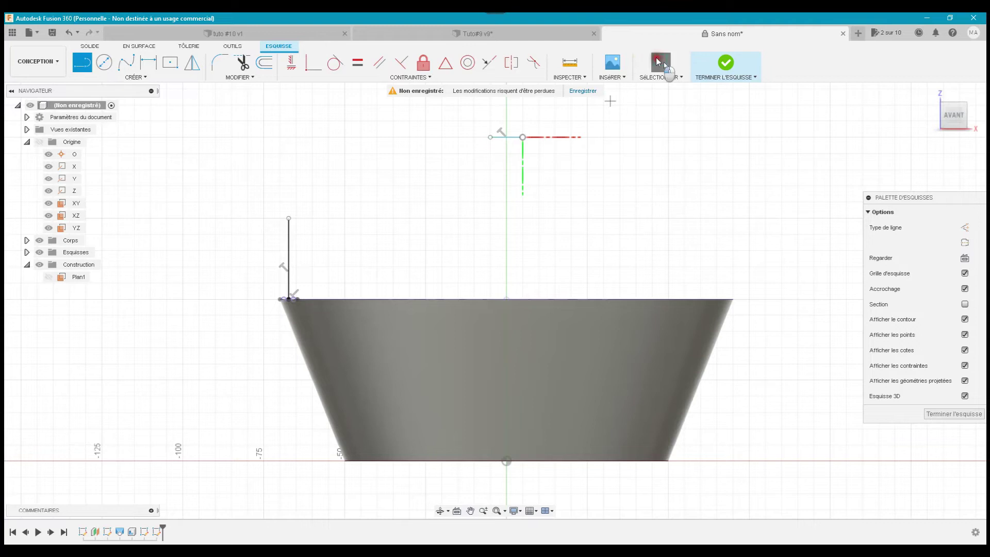
pyautogui.click(658, 61)
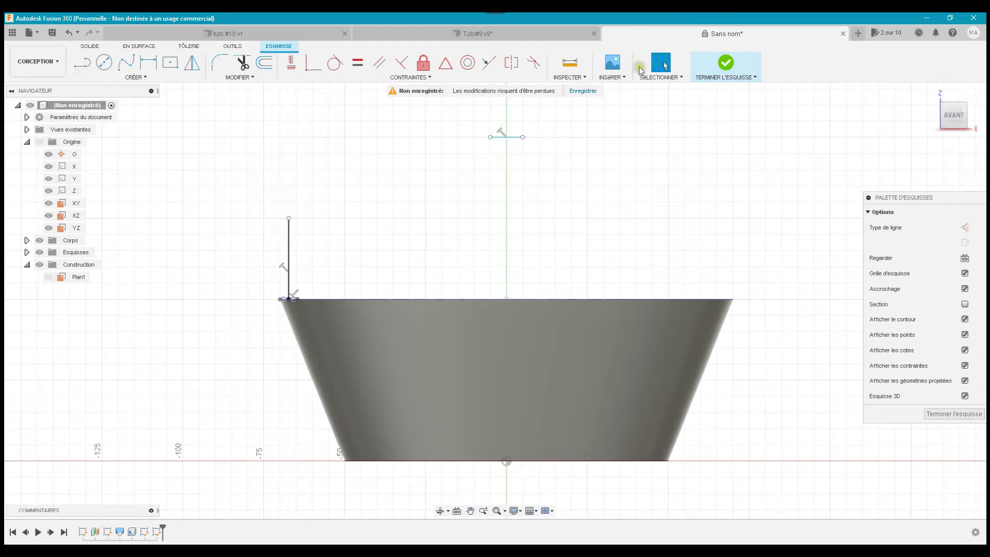
pyautogui.click(511, 137)
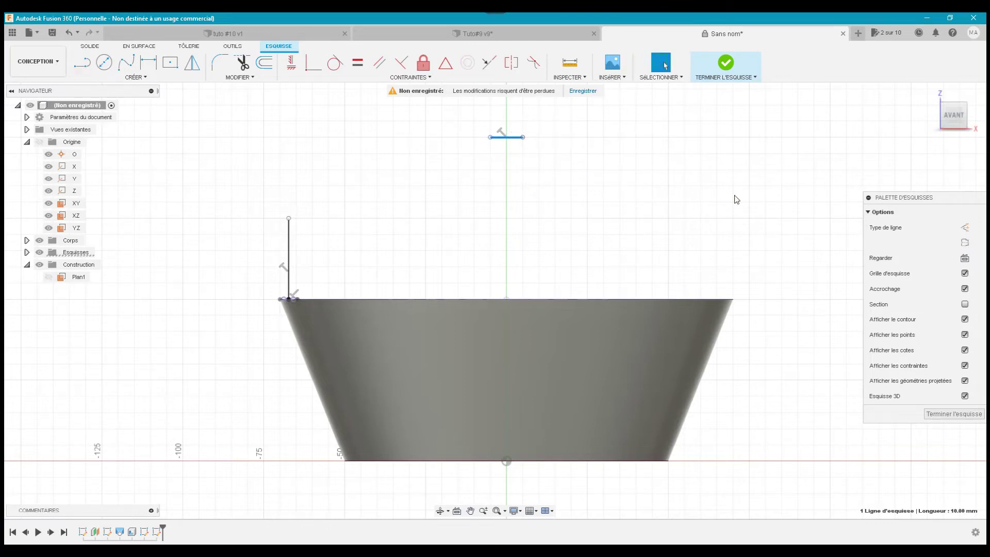
pyautogui.click(965, 228)
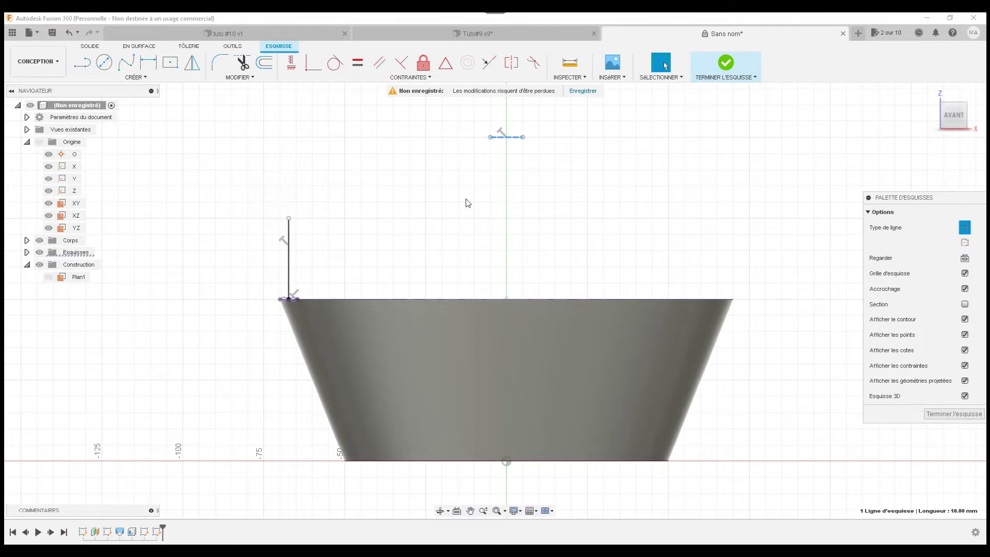
pyautogui.scroll(-3, 465, 199)
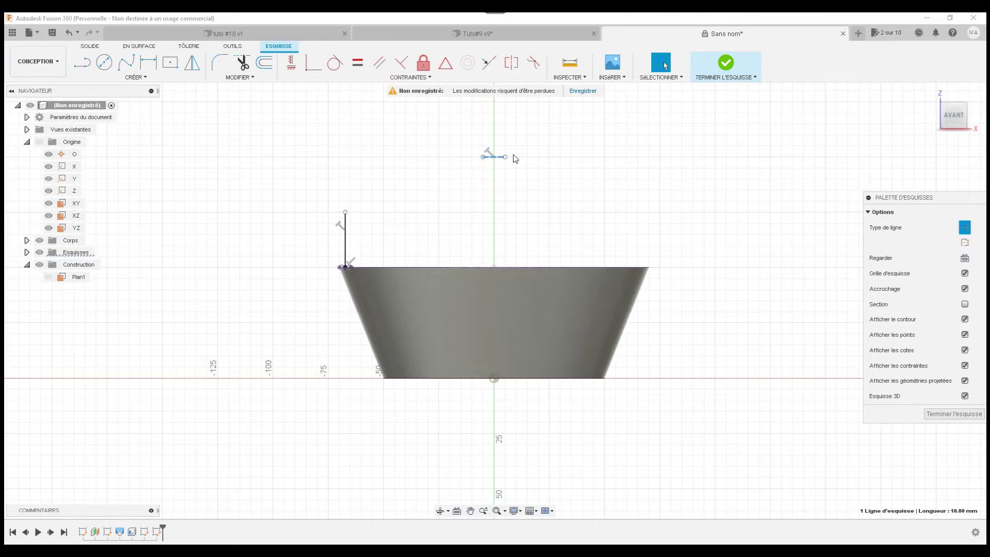
pyautogui.click(246, 69)
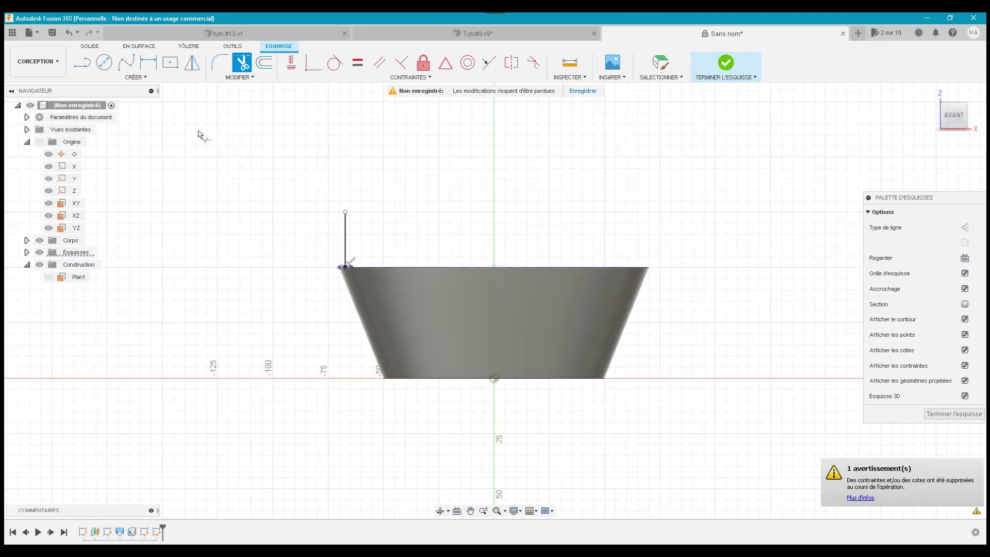
# - Draw a horizontal line about 12 mm long across the vertical axis, high above the basket, and convert it to construction geometry
pyautogui.click(84, 65)
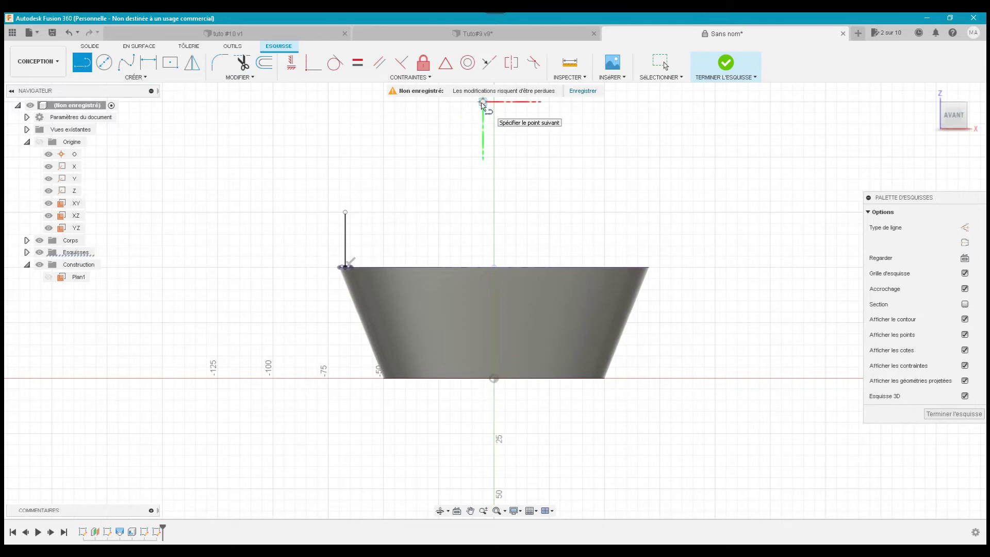
pyautogui.click(483, 102)
pyautogui.click(509, 102)
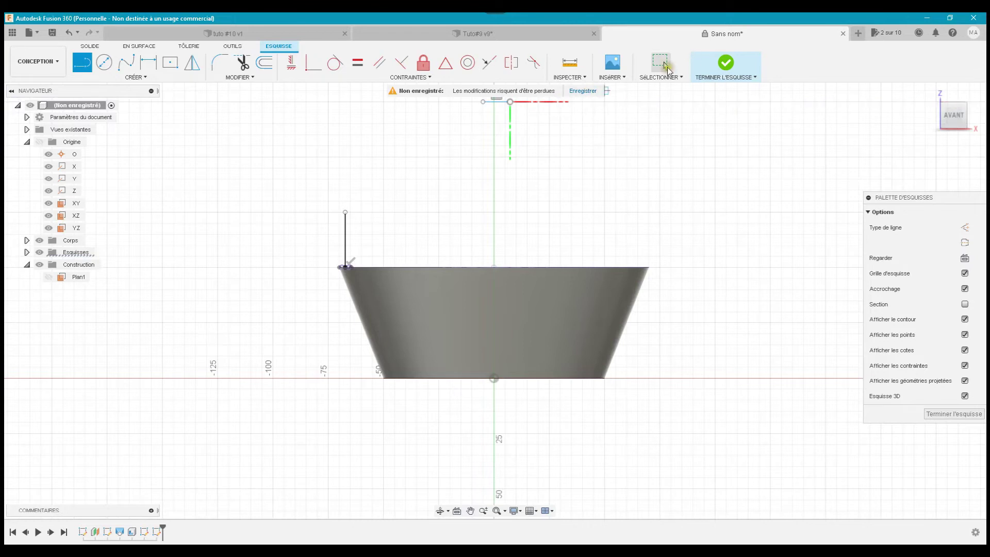
pyautogui.click(658, 75)
pyautogui.click(502, 103)
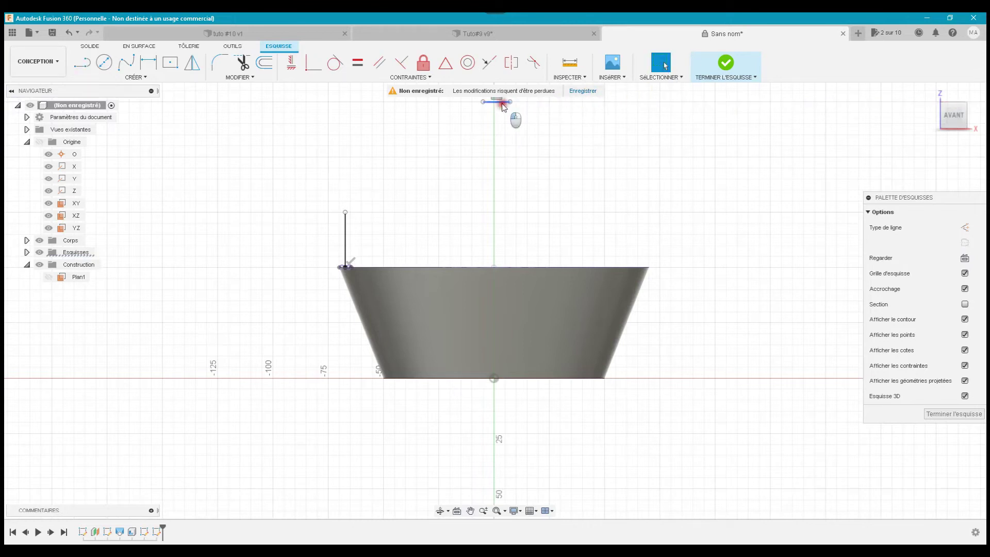
pyautogui.click(964, 229)
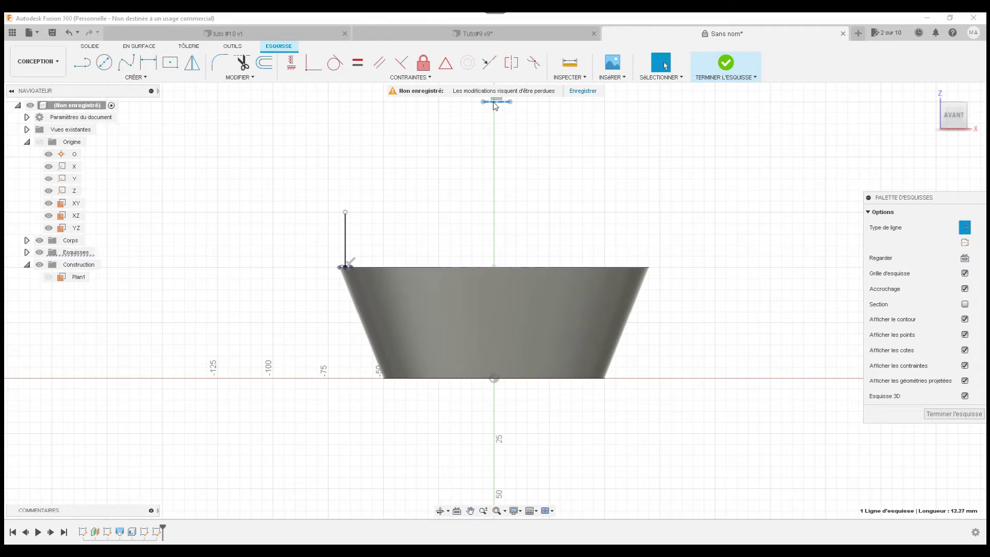
# - Draw a two-point spline from the upper end of the vertical line to where the construction line crosses the vertical axis
pyautogui.scroll(4, 493, 103)
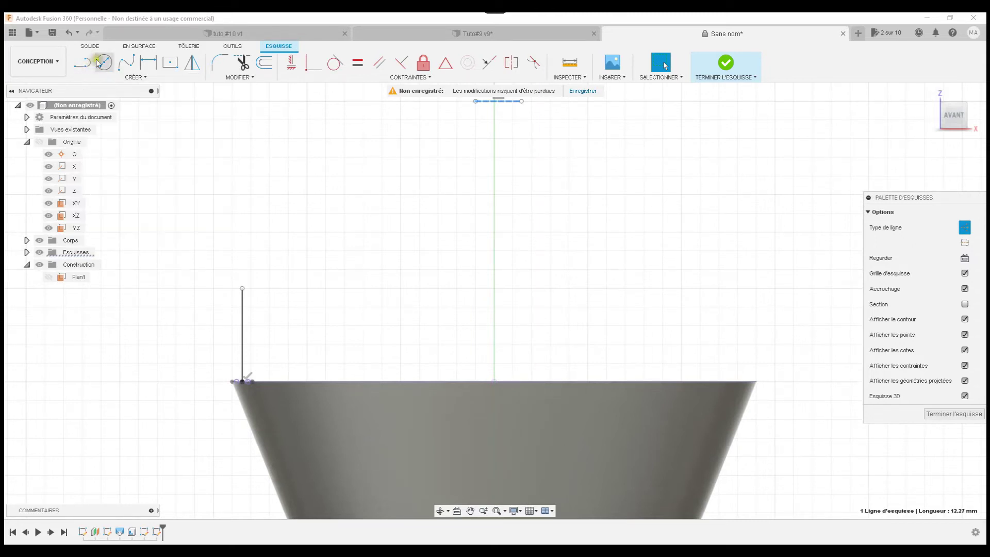
pyautogui.click(124, 64)
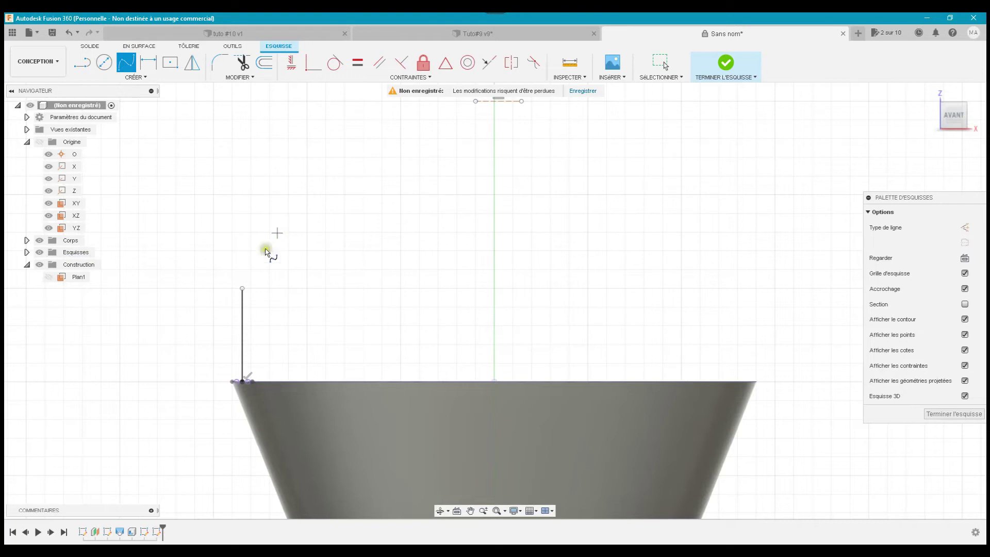
pyautogui.click(242, 288)
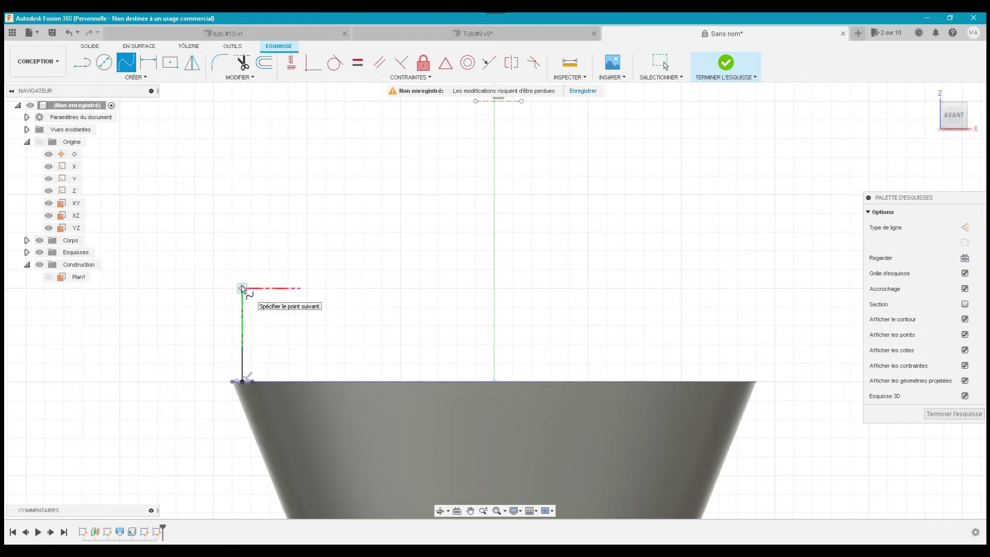
pyautogui.click(494, 102)
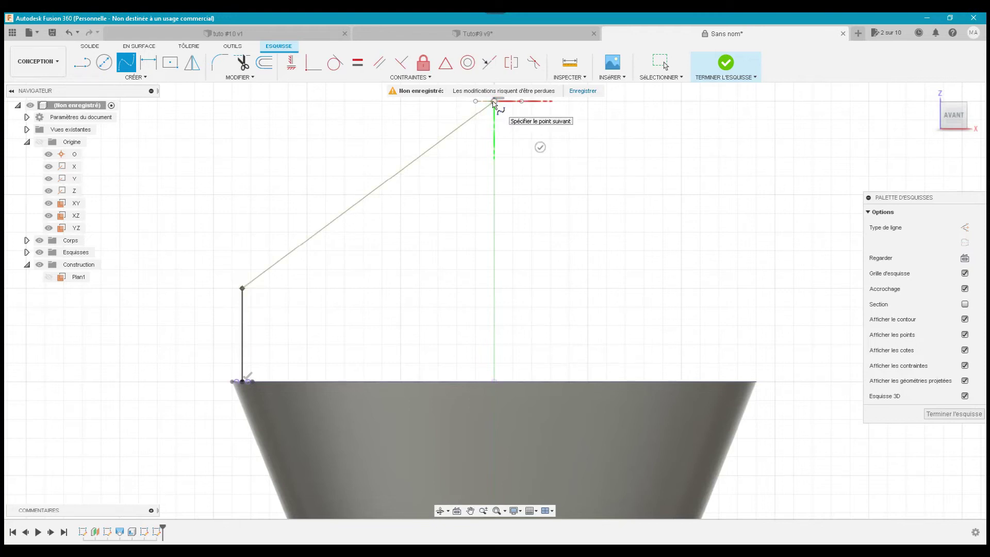
pyautogui.click(540, 147)
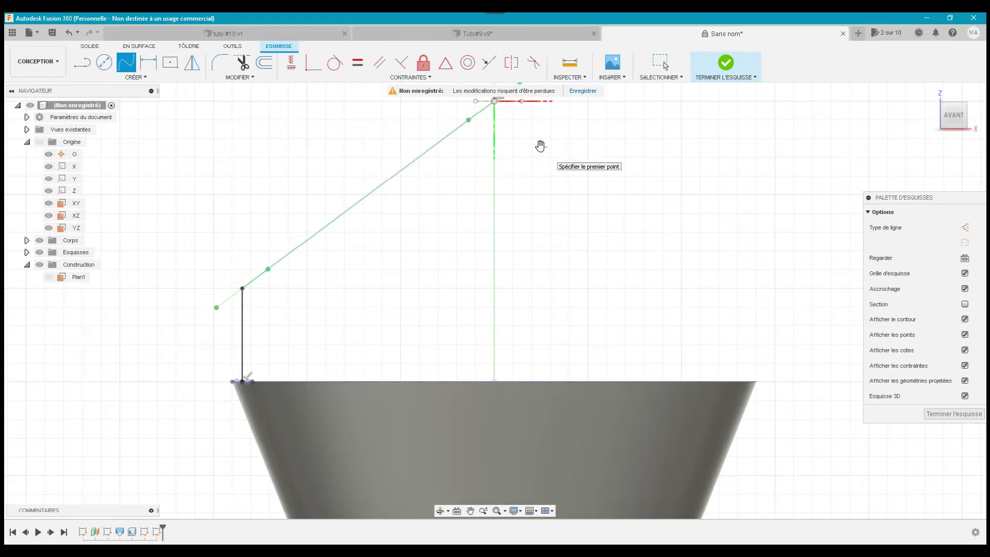
pyautogui.scroll(-2, 540, 146)
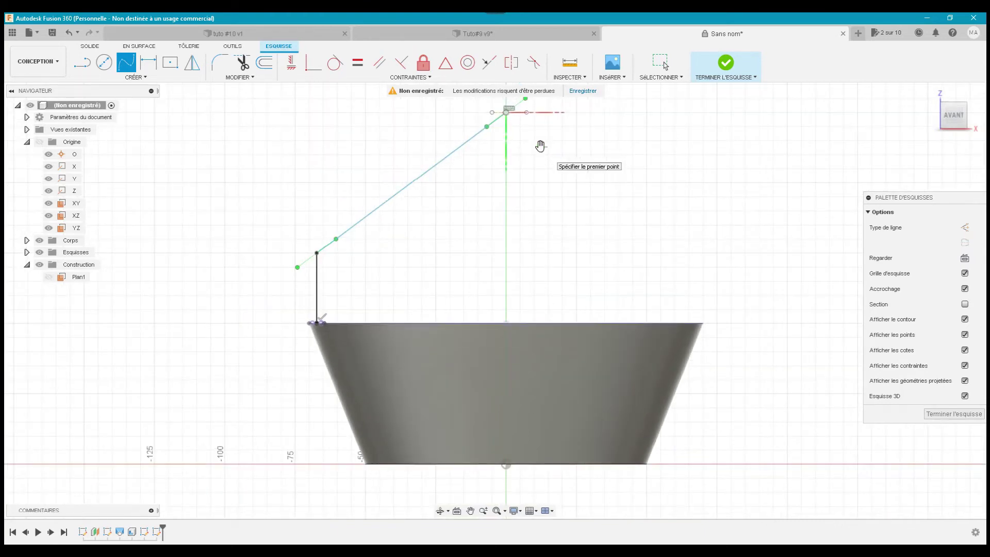
pyautogui.click(662, 65)
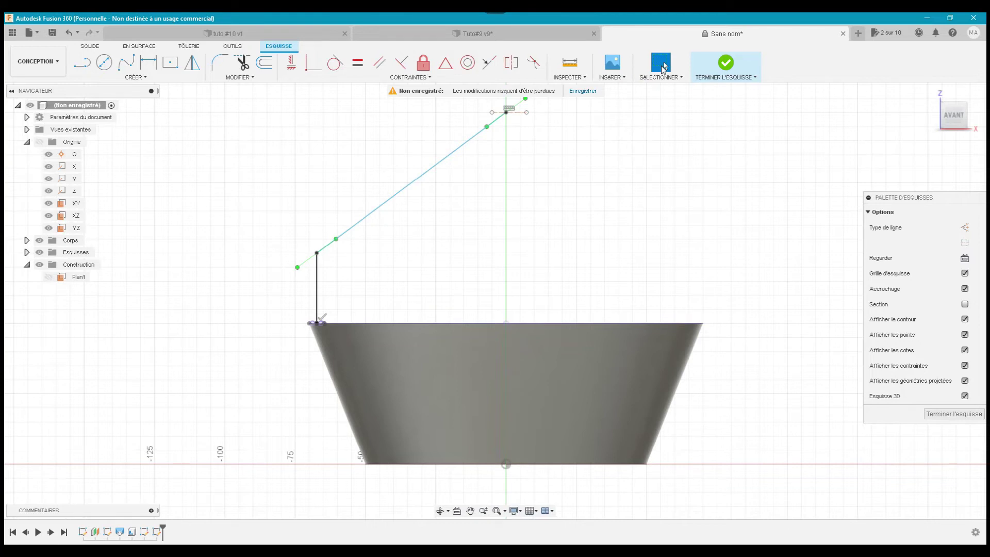
# - Make the handle spline tangent to the vertical line at its lower end and to the horizontal construction line at its upper end
pyautogui.click(629, 123)
pyautogui.click(334, 64)
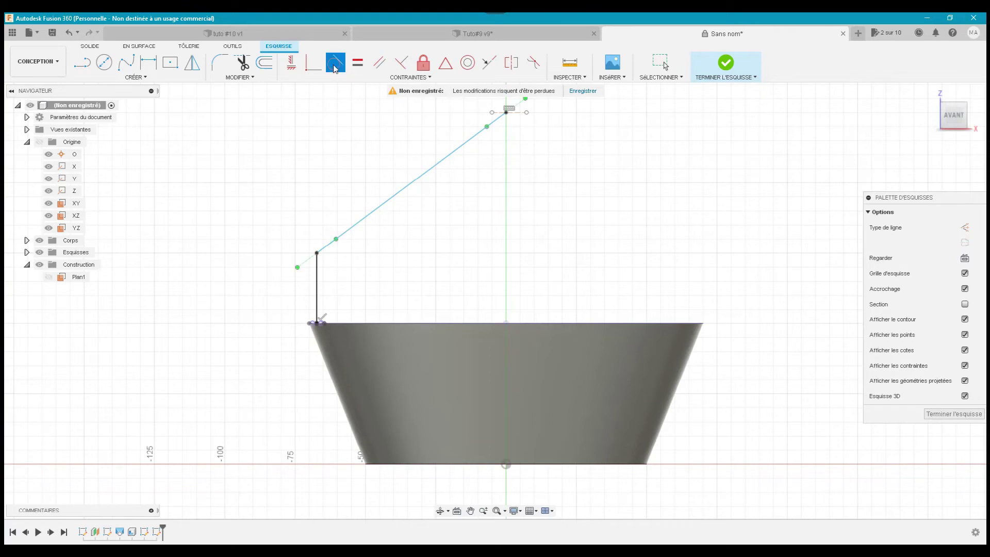
pyautogui.click(404, 189)
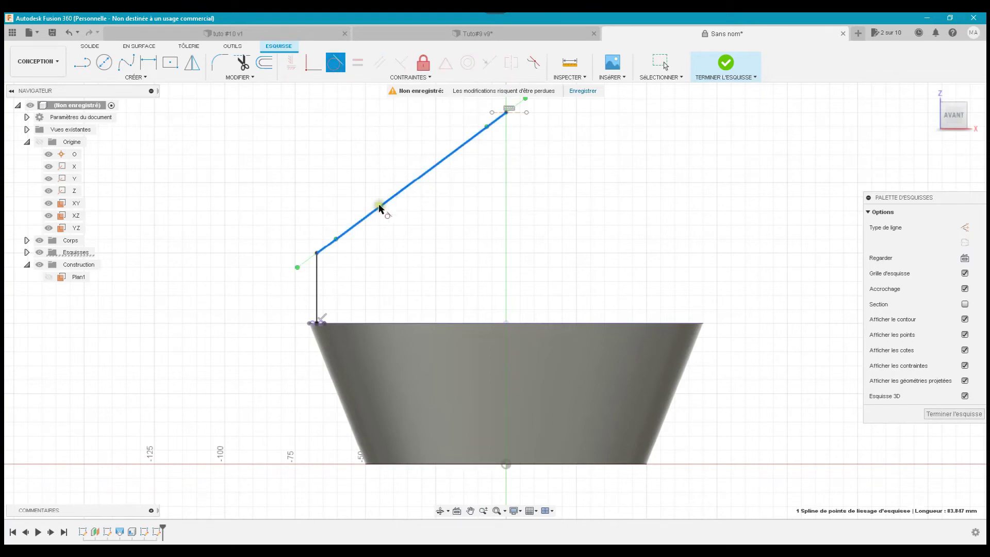
pyautogui.click(317, 273)
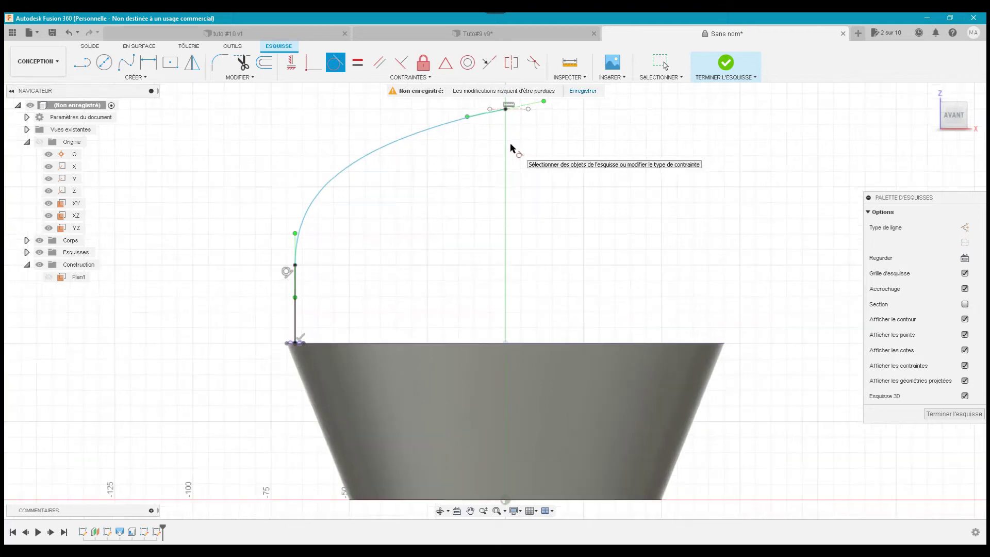
pyautogui.scroll(2, 509, 143)
pyautogui.click(441, 115)
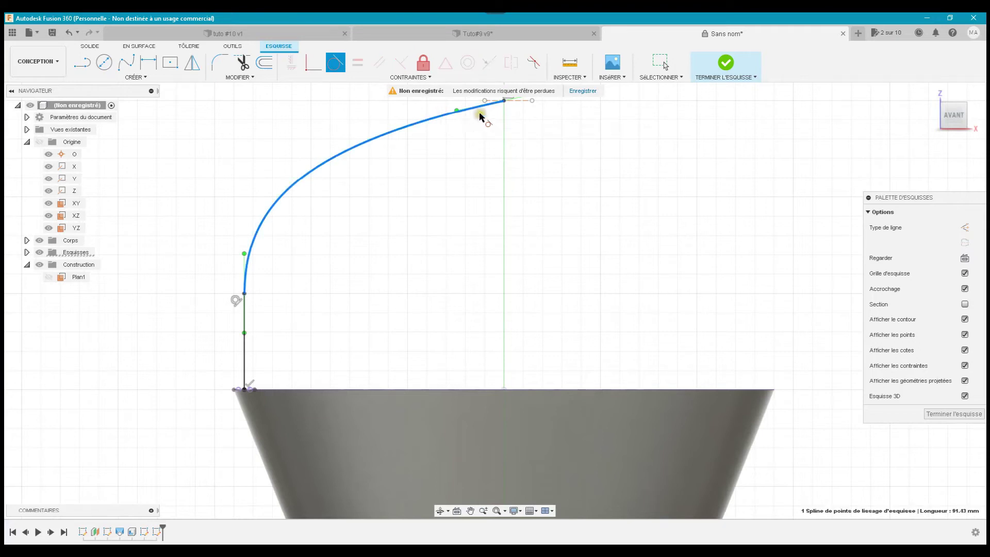
pyautogui.click(519, 101)
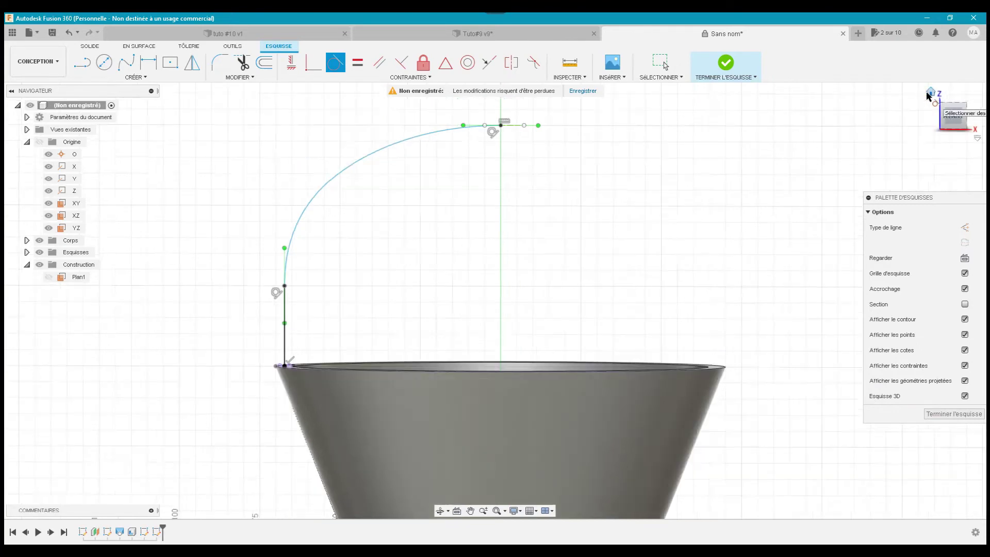
# - Hide the constraint symbols in the handle sketch, keeping the front view of the basket
pyautogui.click(927, 93)
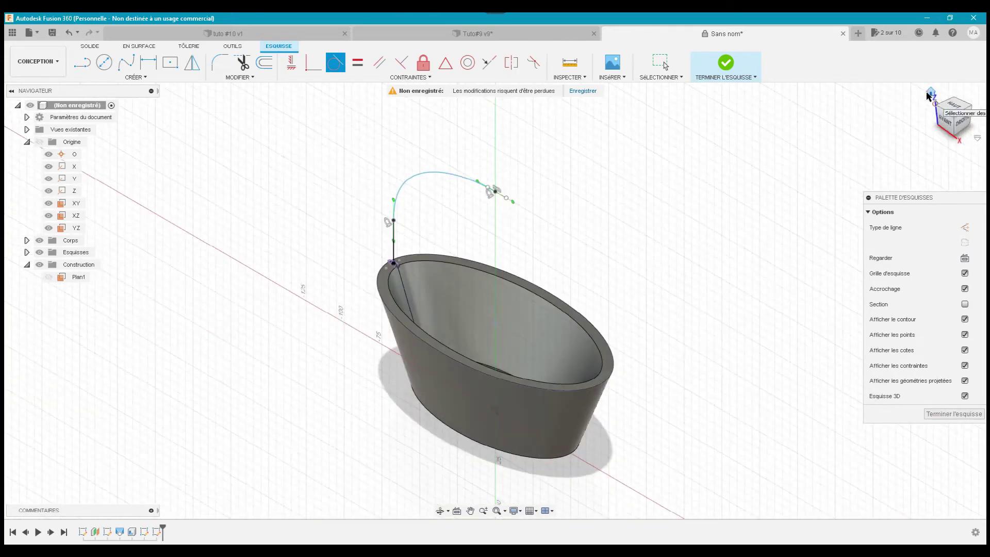
pyautogui.click(943, 119)
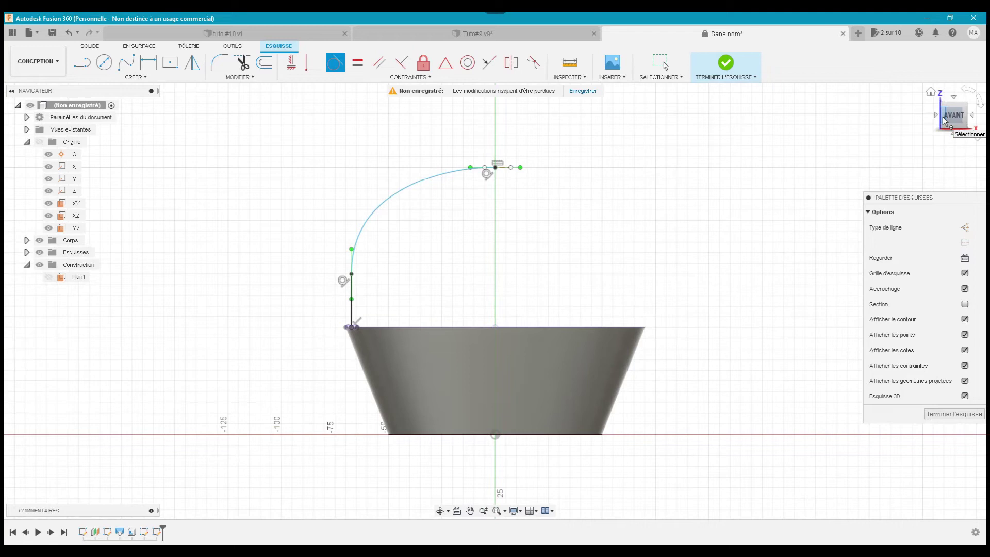
pyautogui.click(964, 366)
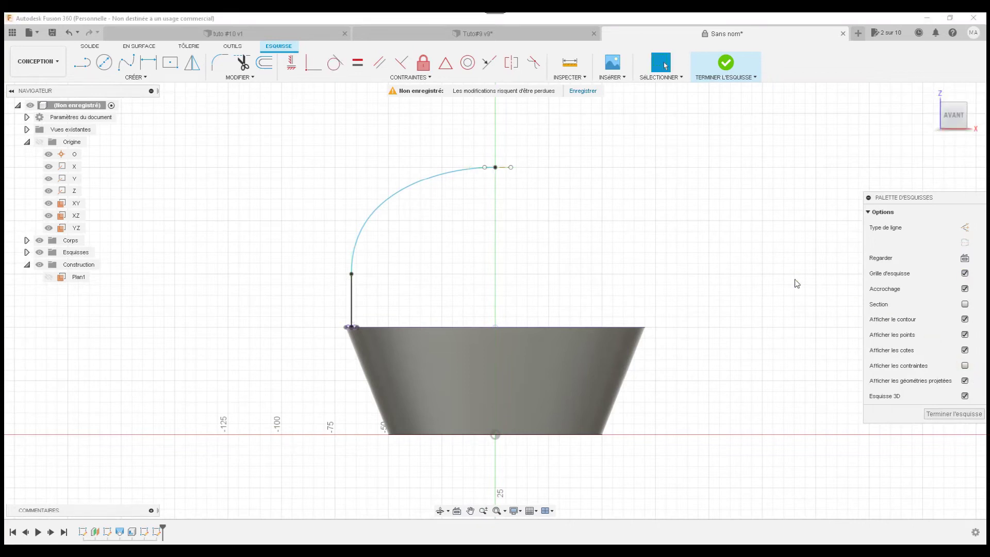
pyautogui.click(447, 173)
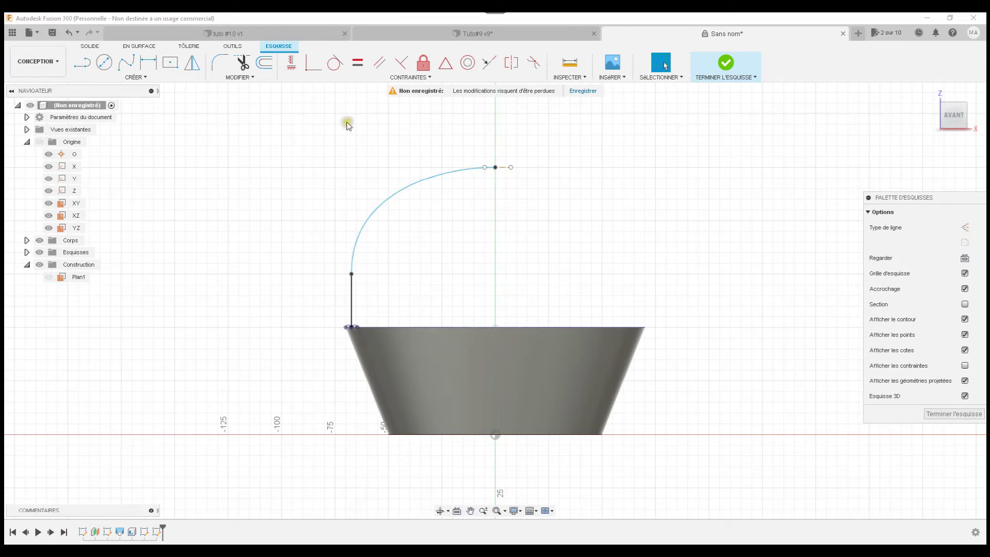
pyautogui.click(332, 67)
pyautogui.click(362, 250)
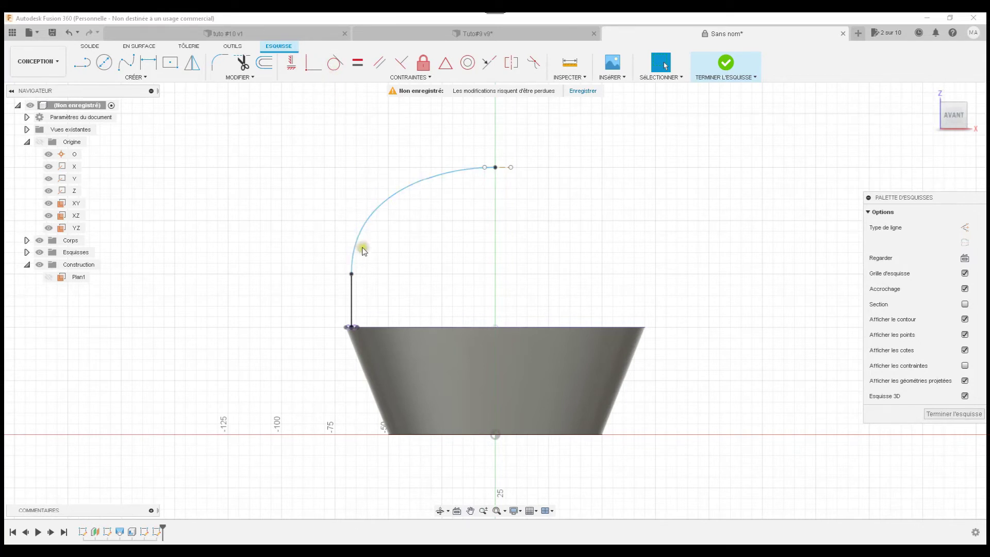
pyautogui.click(353, 286)
pyautogui.click(457, 182)
pyautogui.click(380, 155)
# - Mirror the vertical line and the handle spline about the Z axis to complete the handle outline
pyautogui.click(186, 66)
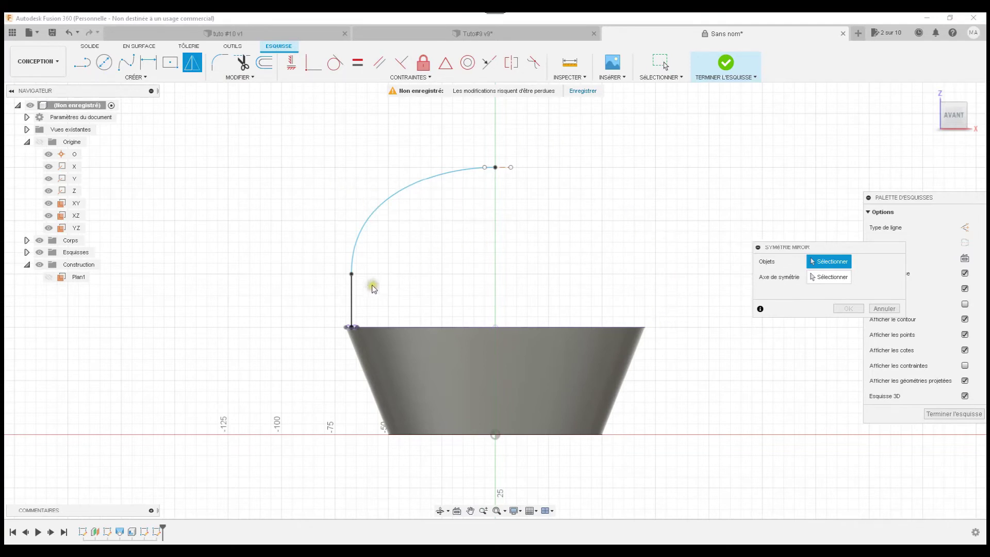
pyautogui.click(352, 298)
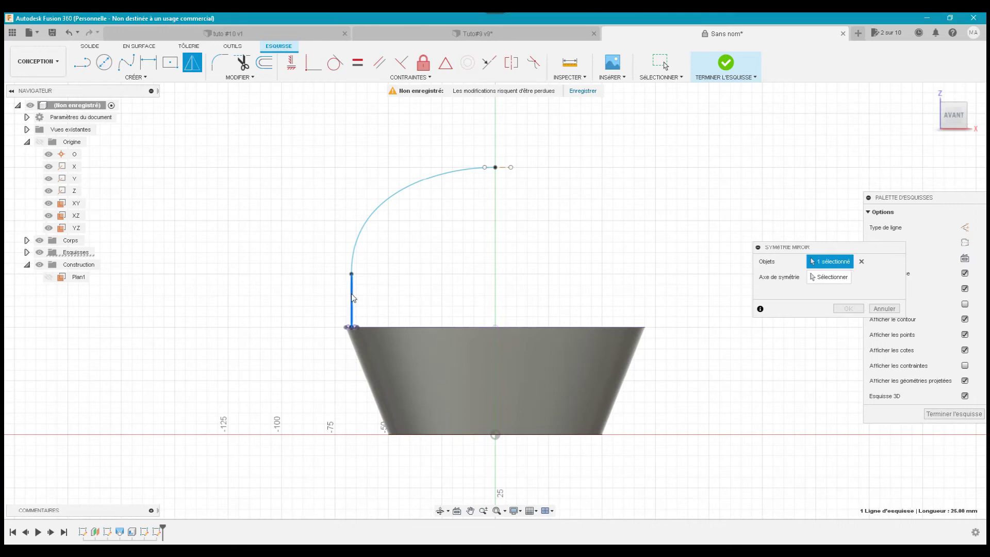
pyautogui.click(360, 232)
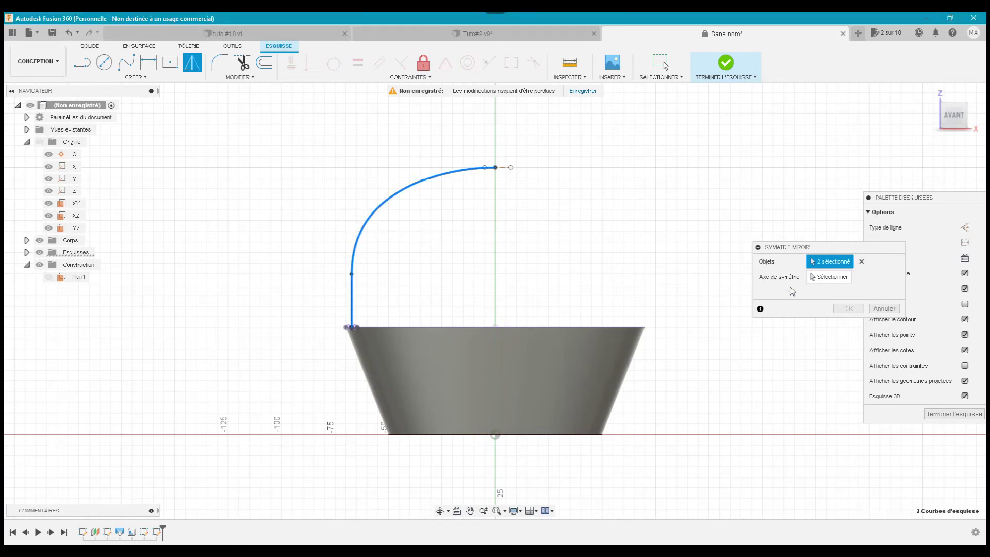
pyautogui.click(831, 280)
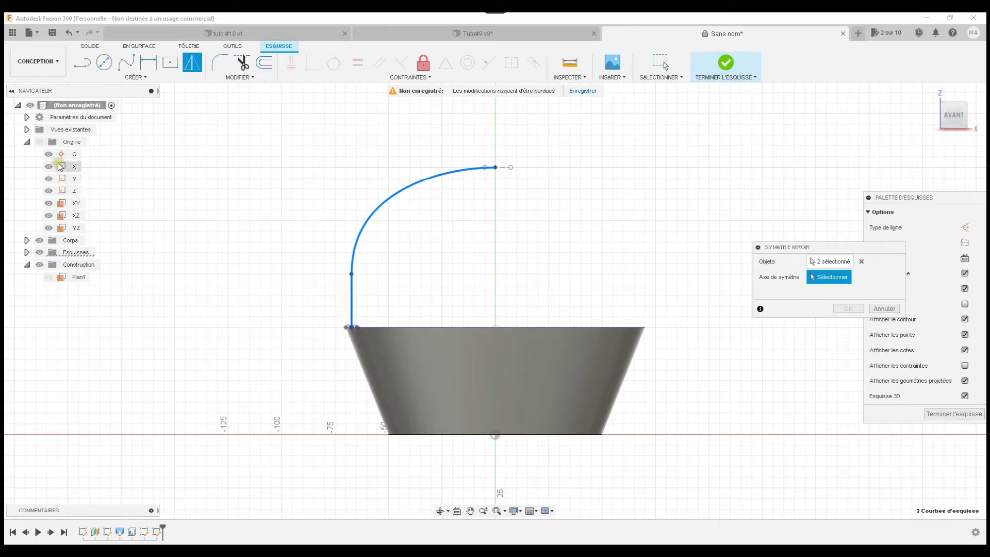
pyautogui.click(39, 142)
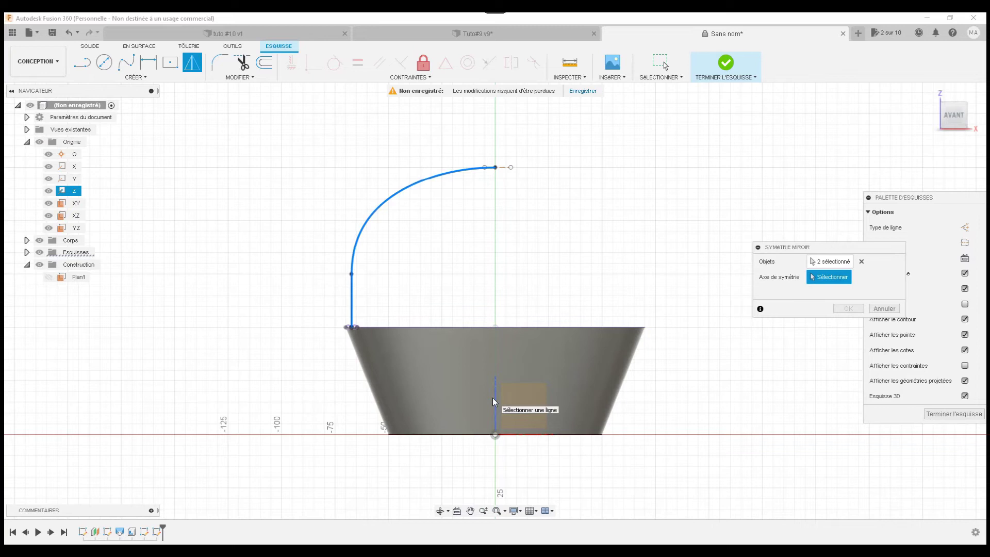
pyautogui.click(494, 402)
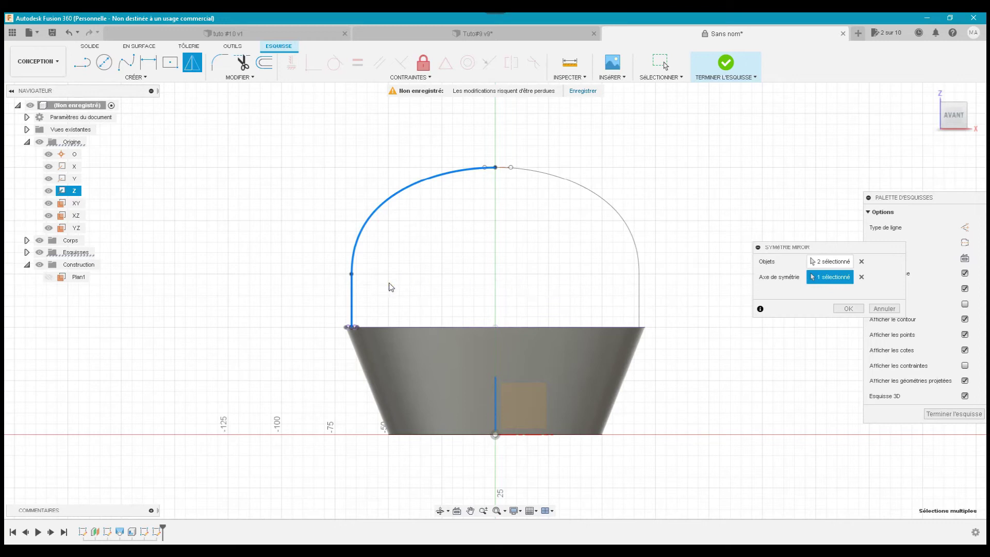
# - Check the finished handle in the Tuto#9 v9 document, lower the line-spline junction to about Z 65 mm in the unsaved design's sketch, and finish the sketch
pyautogui.click(498, 32)
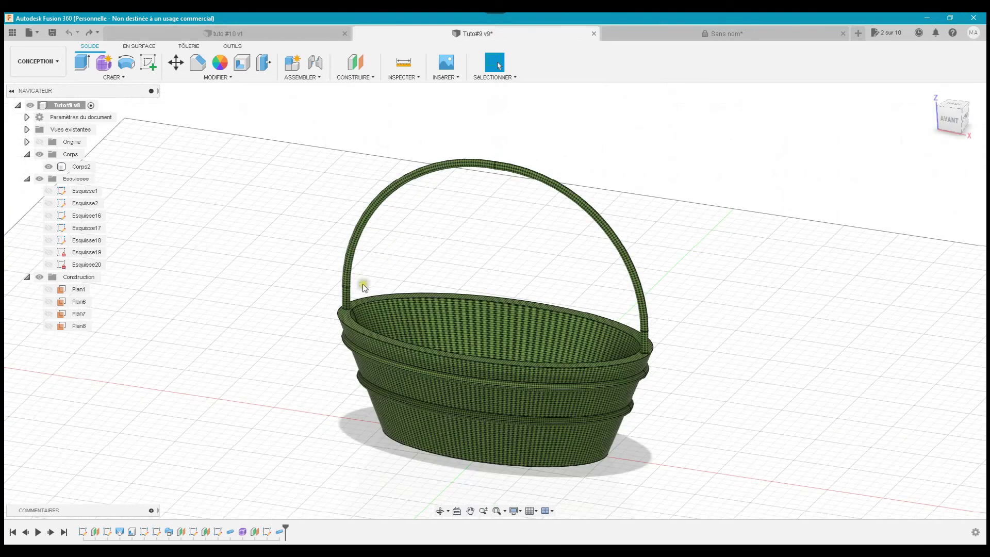
pyautogui.click(679, 38)
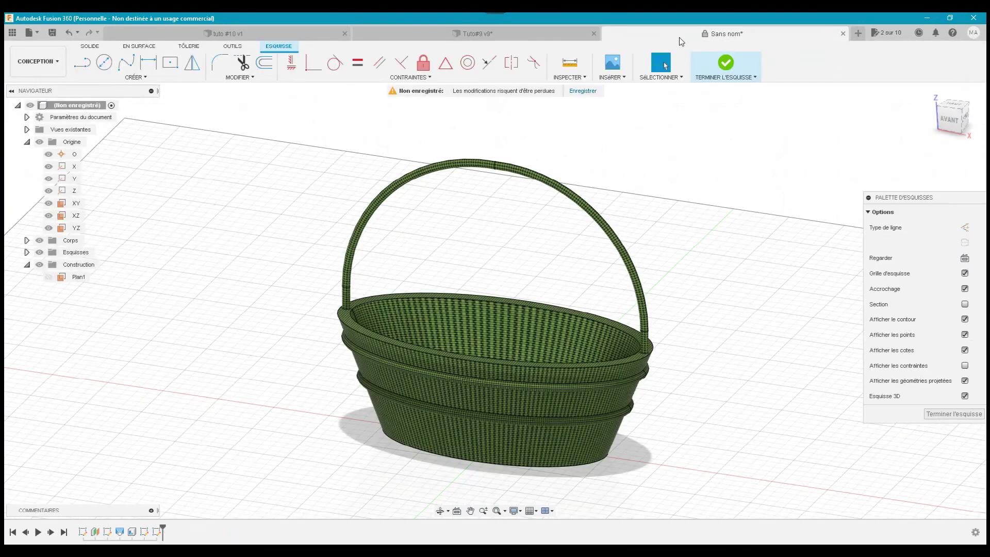
pyautogui.click(371, 290)
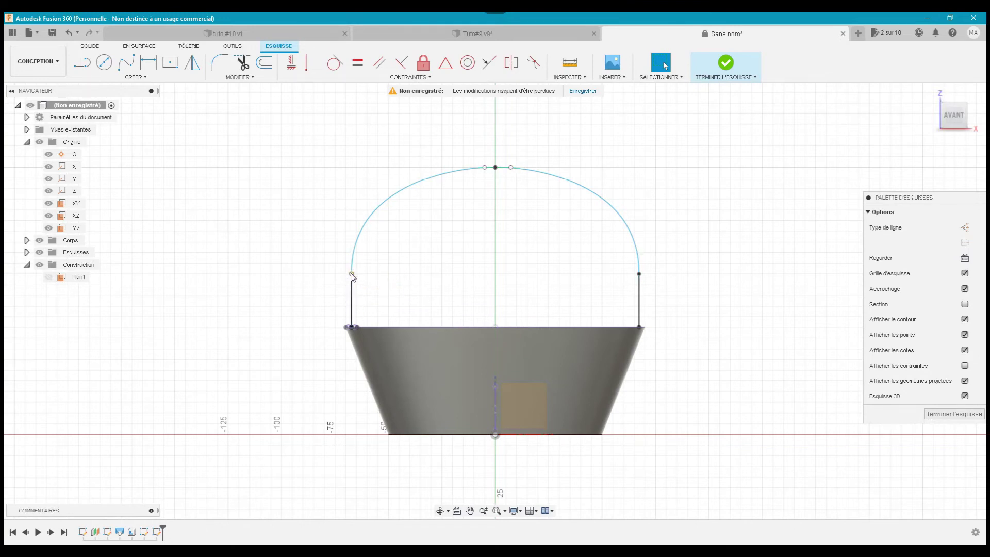
pyautogui.moveTo(351, 274); pyautogui.dragTo(351, 299)
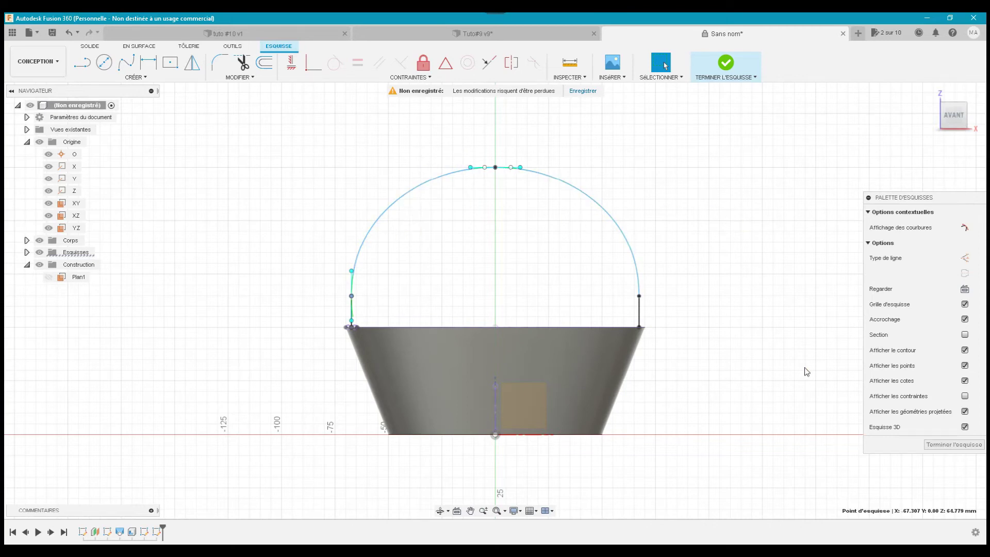
pyautogui.click(953, 445)
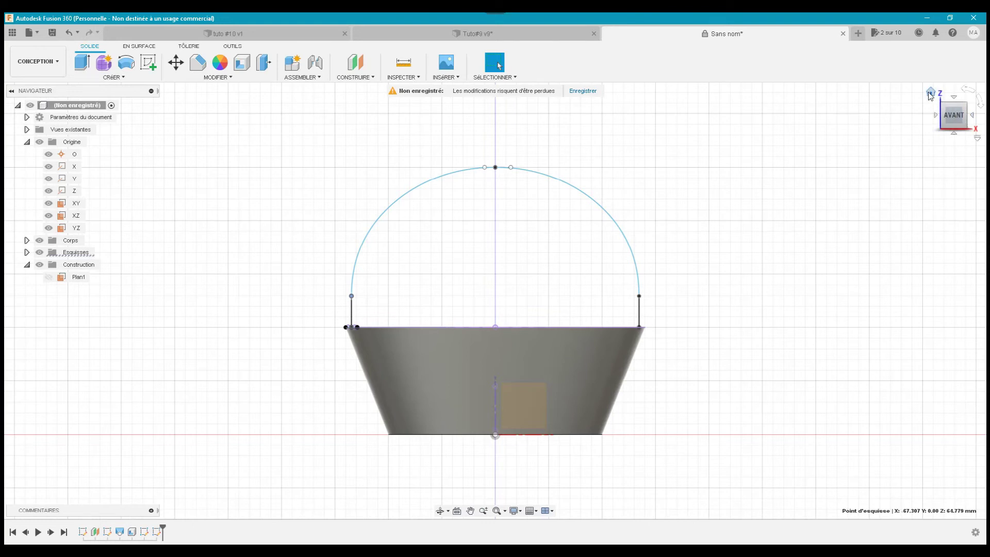
pyautogui.click(931, 94)
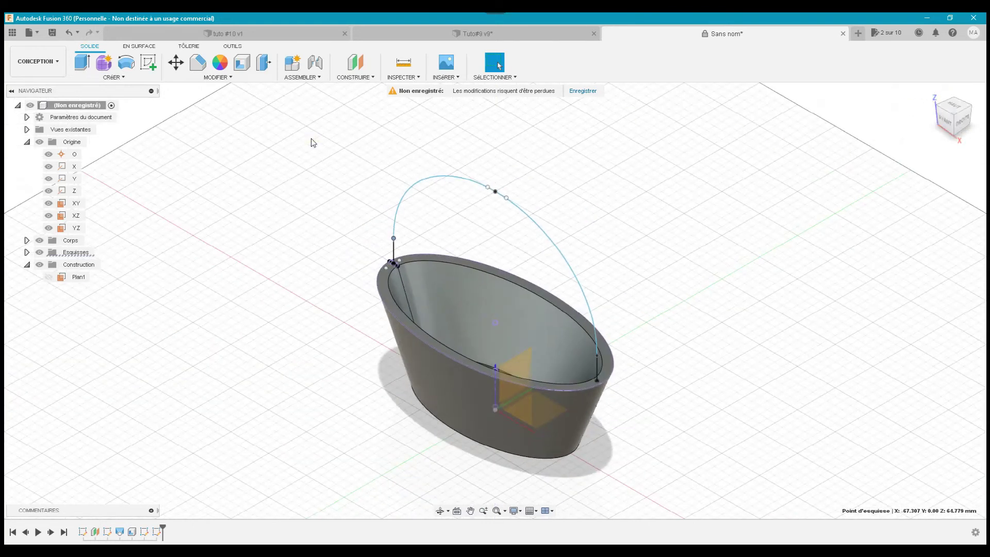
# - Start a single-path sweep and select the small ellipse on the basket rim as its profile
pyautogui.click(123, 77)
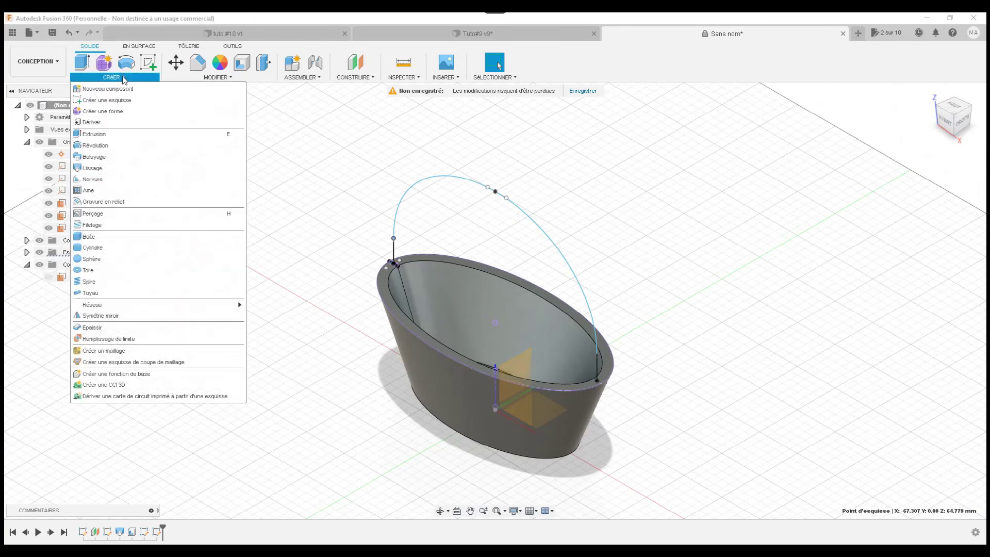
pyautogui.click(107, 157)
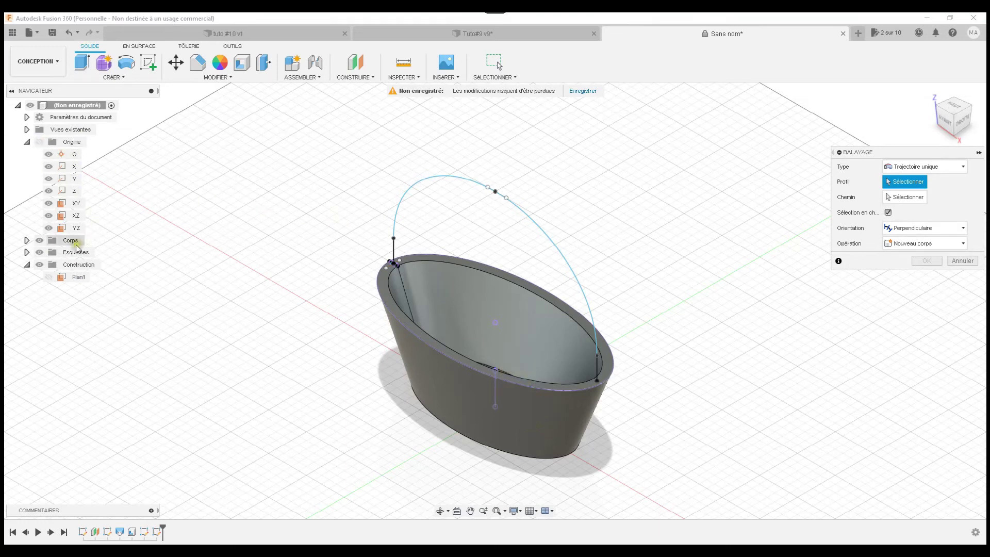
pyautogui.click(27, 252)
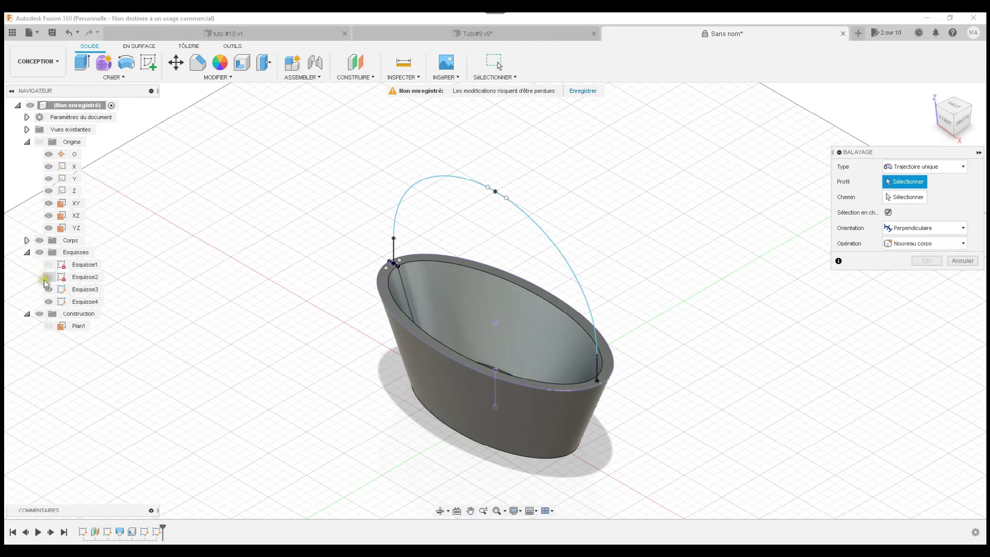
pyautogui.click(47, 288)
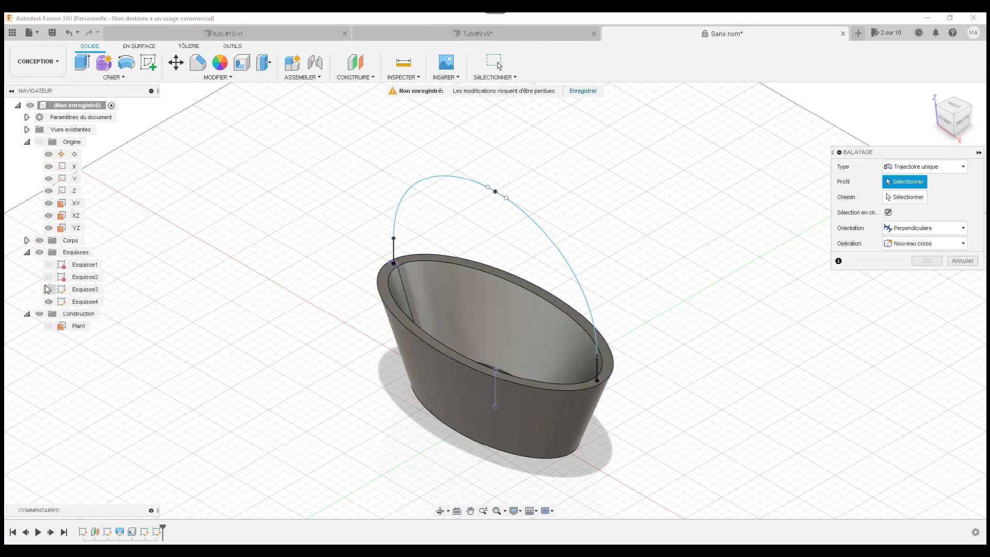
pyautogui.click(49, 290)
pyautogui.click(49, 302)
pyautogui.click(49, 302)
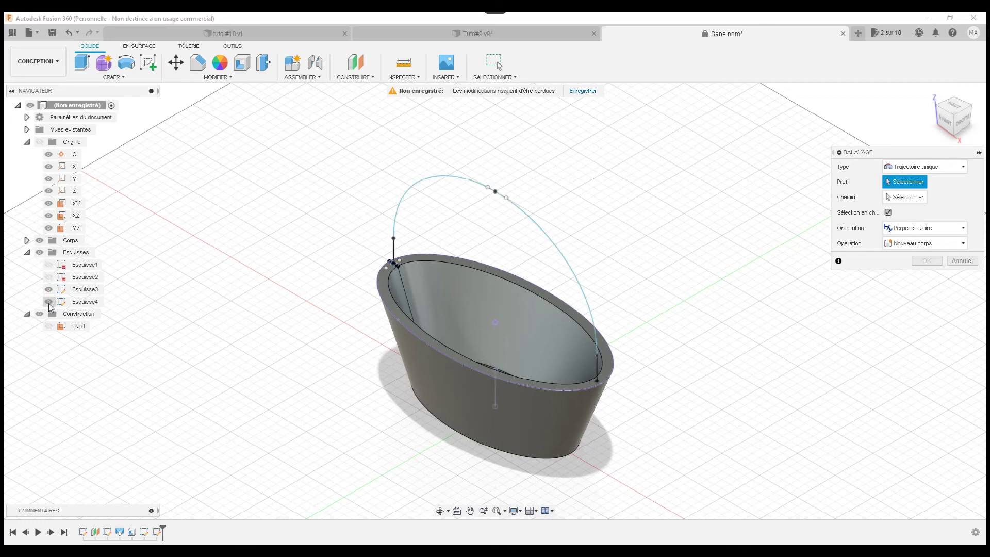
pyautogui.scroll(2, 344, 253)
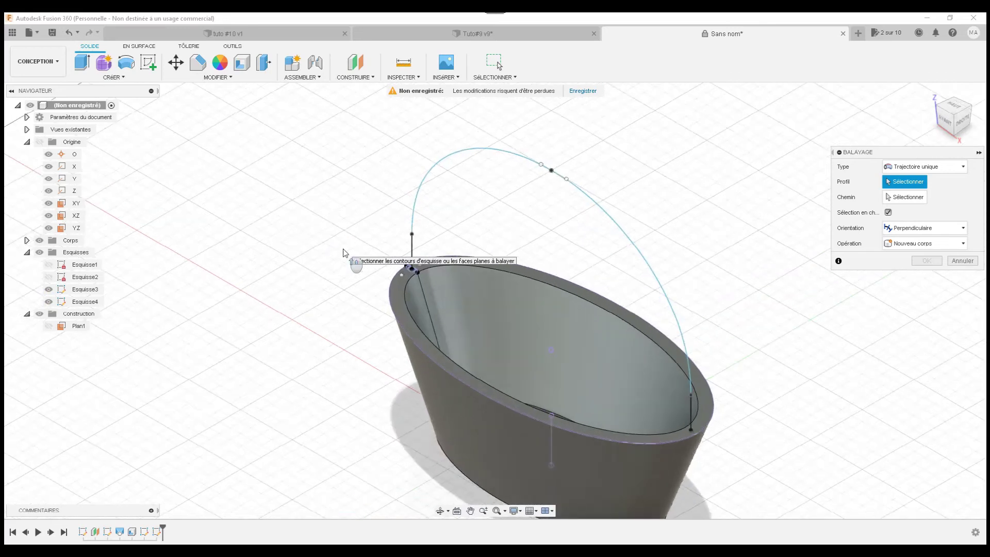
pyautogui.scroll(2, 343, 248)
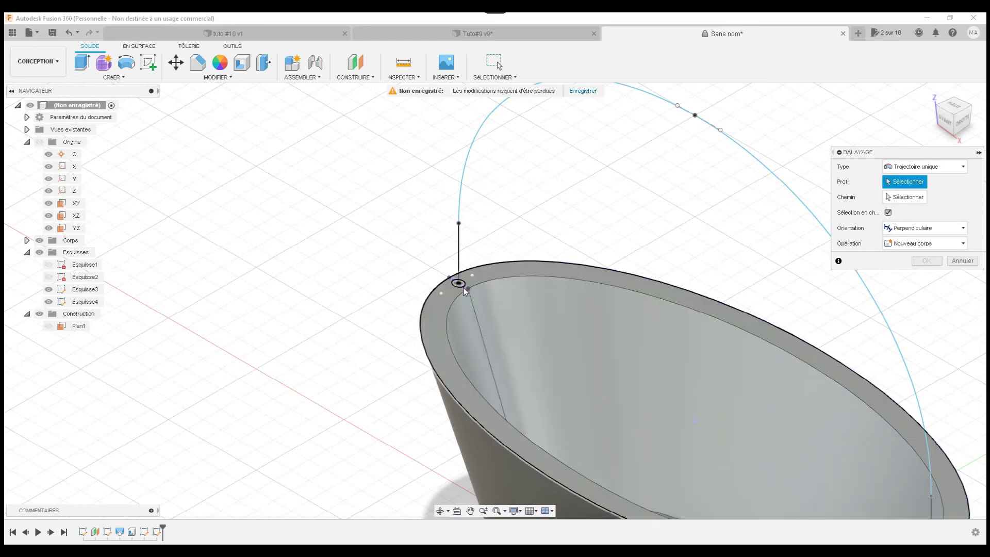
pyautogui.click(481, 184)
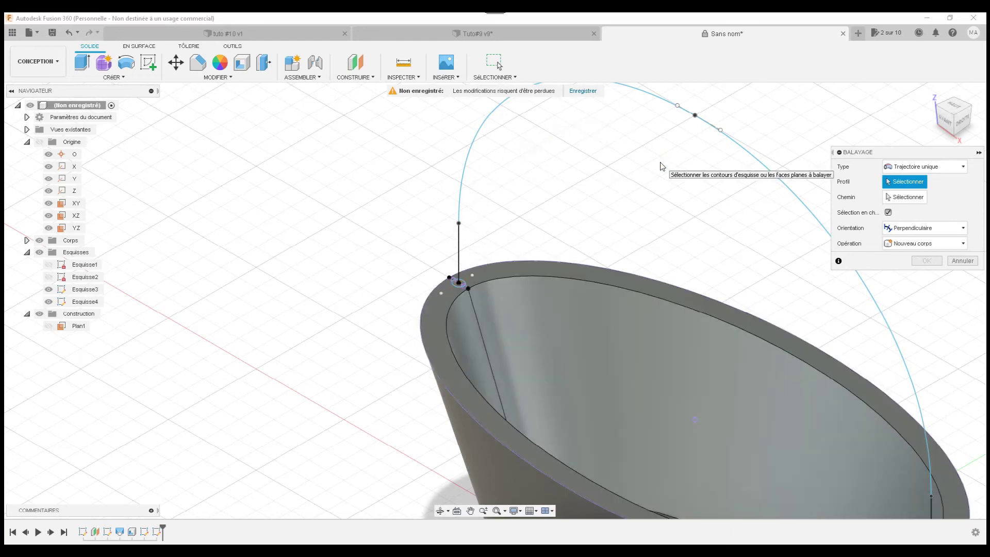
pyautogui.click(459, 282)
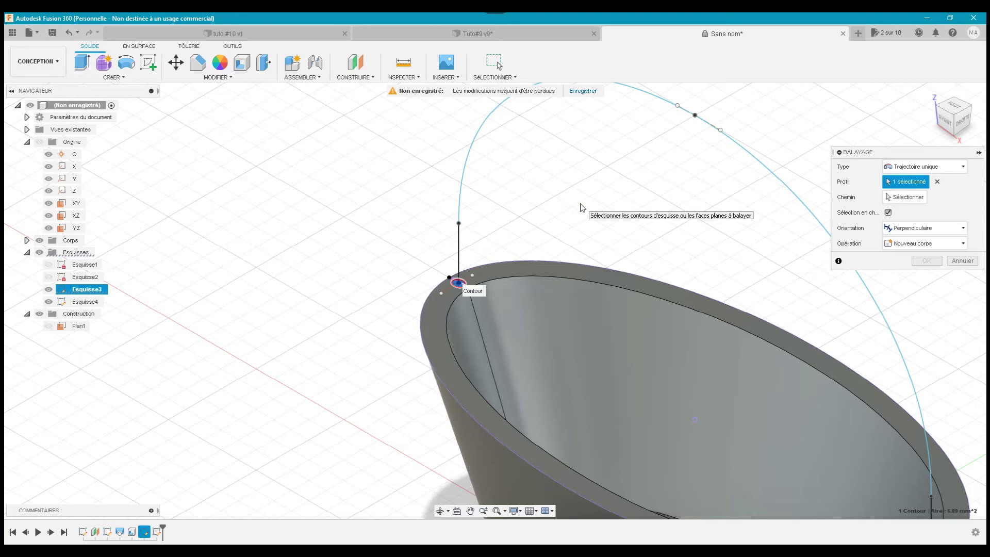
# - Sweep the small ellipse along both halves of the handle path and join the result to the basket
pyautogui.click(897, 201)
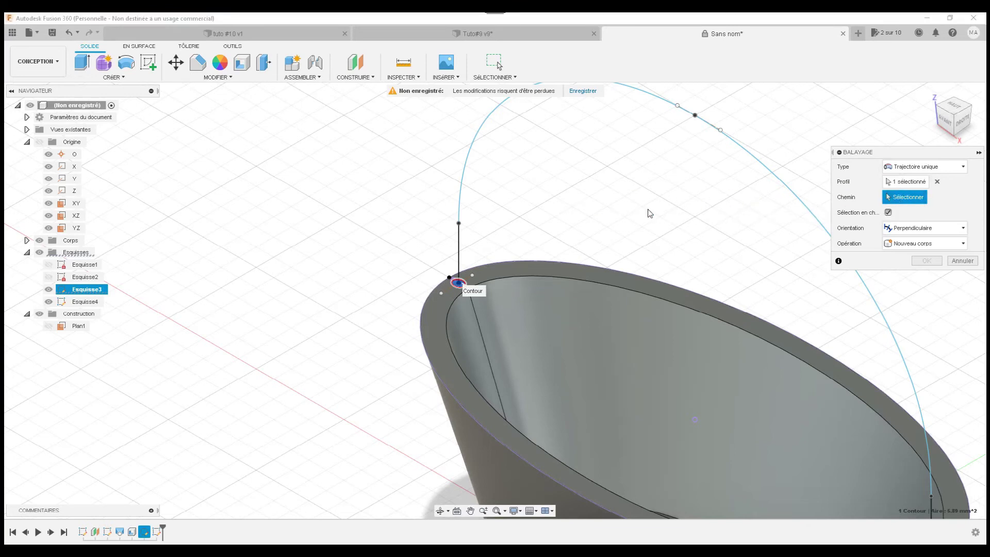
pyautogui.click(458, 242)
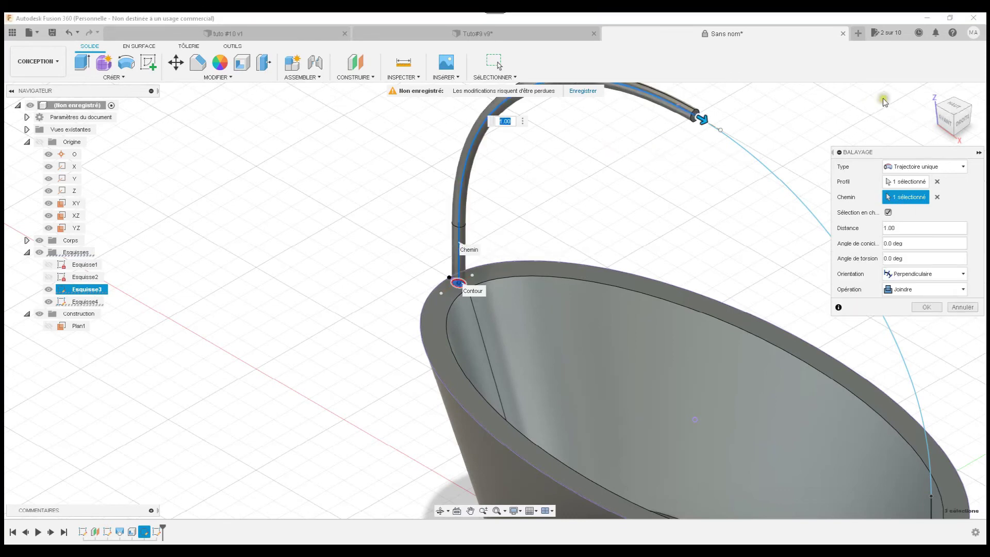
pyautogui.click(931, 93)
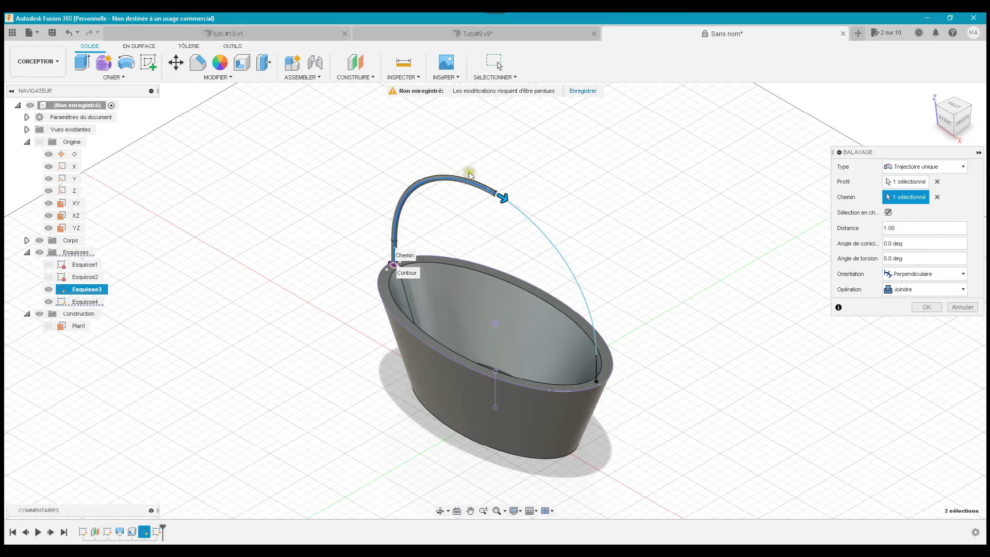
pyautogui.click(555, 254)
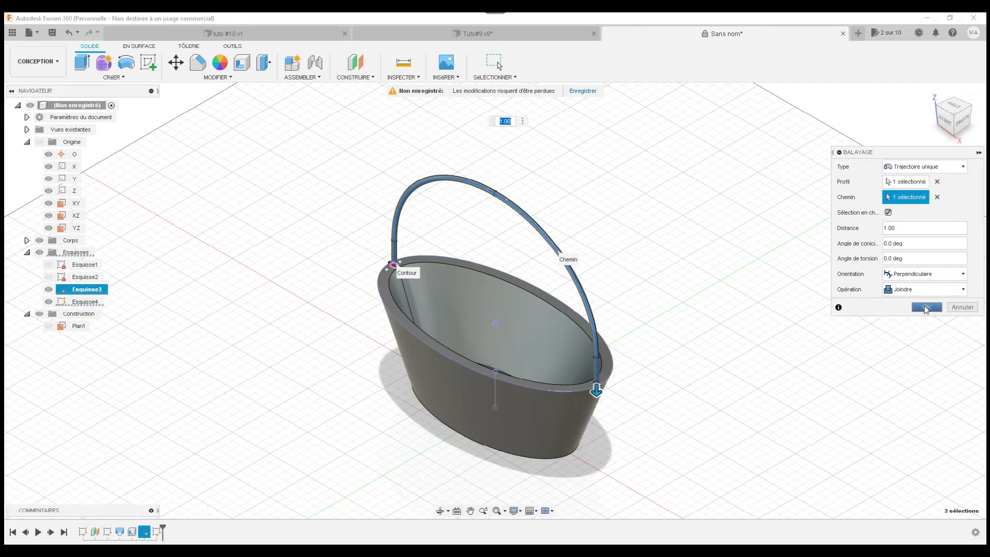
pyautogui.click(926, 307)
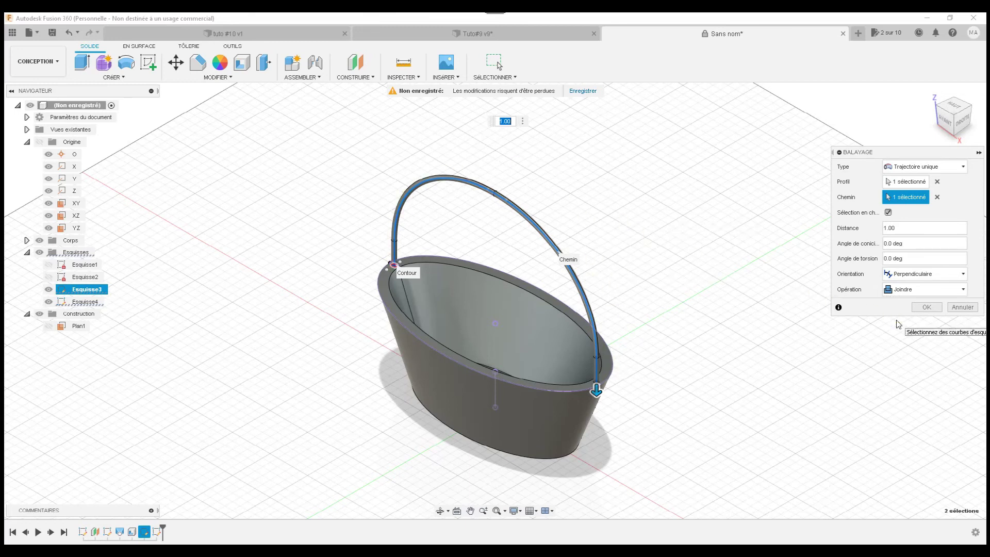
pyautogui.click(924, 307)
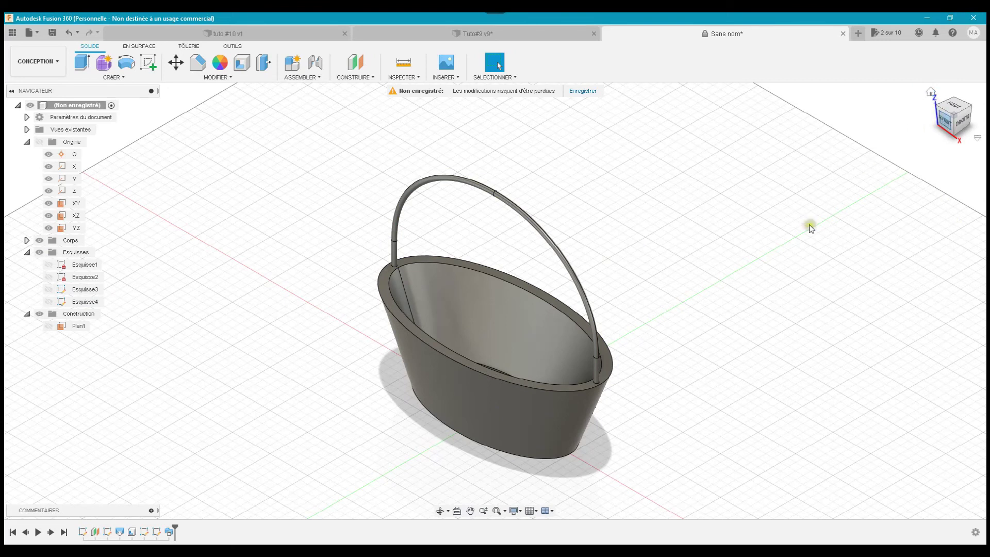
# - Inspect the swept handle from the front, compare it with the finished basket in Tuto#9 v9, and return to the unsaved design
pyautogui.click(440, 510)
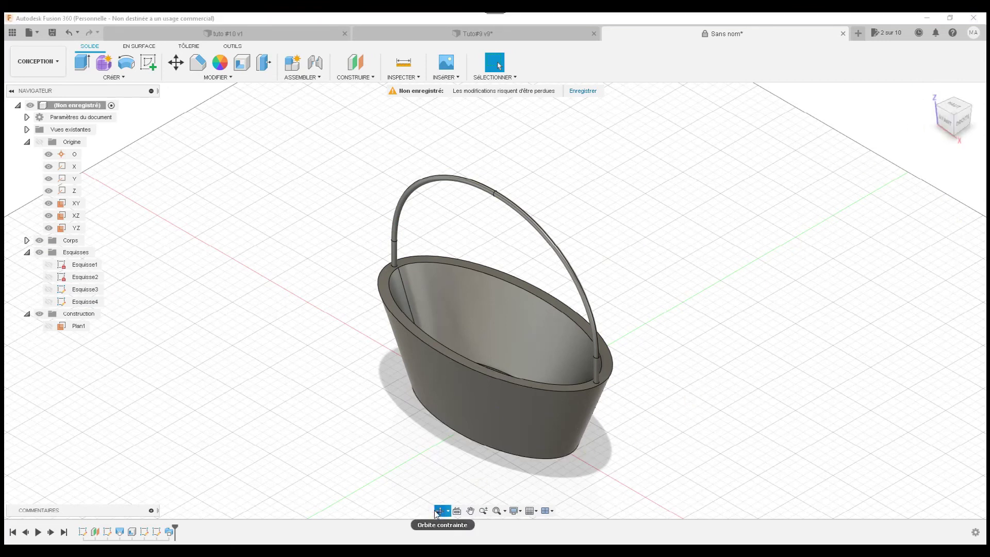
pyautogui.moveTo(501, 419); pyautogui.dragTo(517, 393)
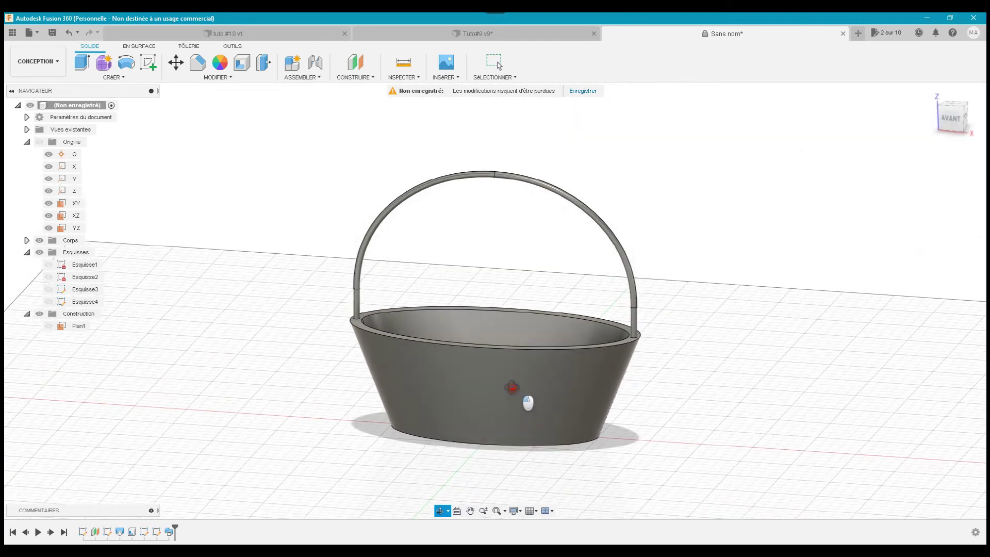
pyautogui.click(511, 39)
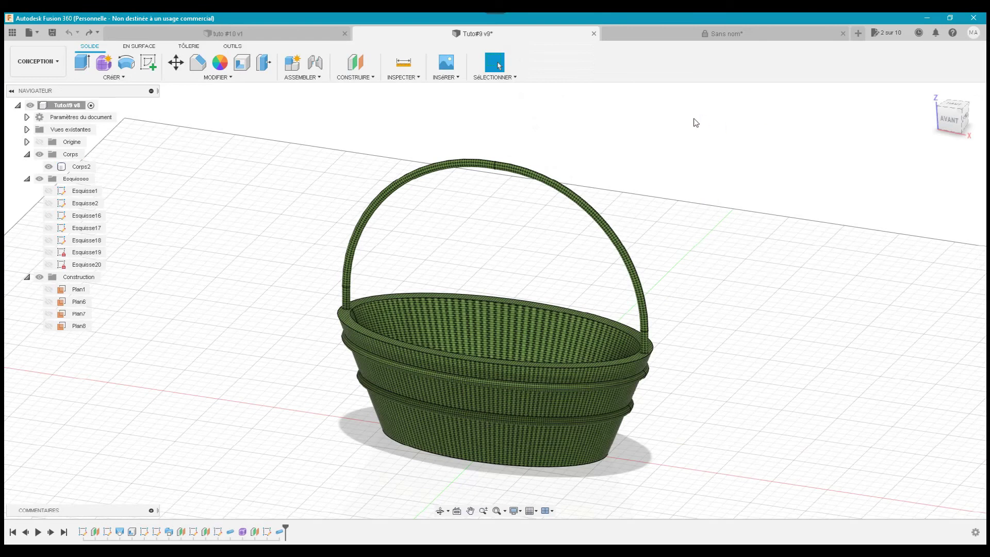
pyautogui.click(675, 32)
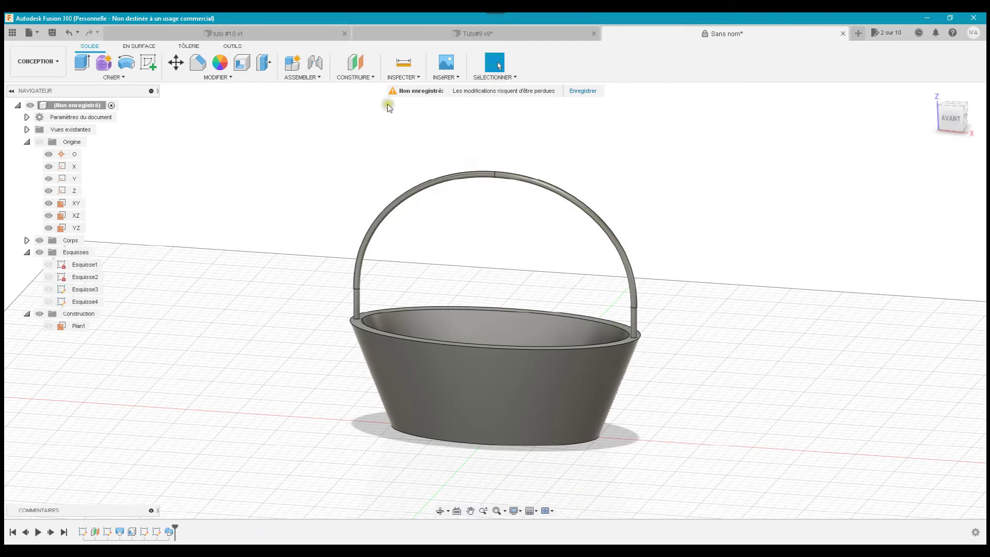
# - Create a construction plane offset -10 mm from the basket's rim face
pyautogui.click(358, 77)
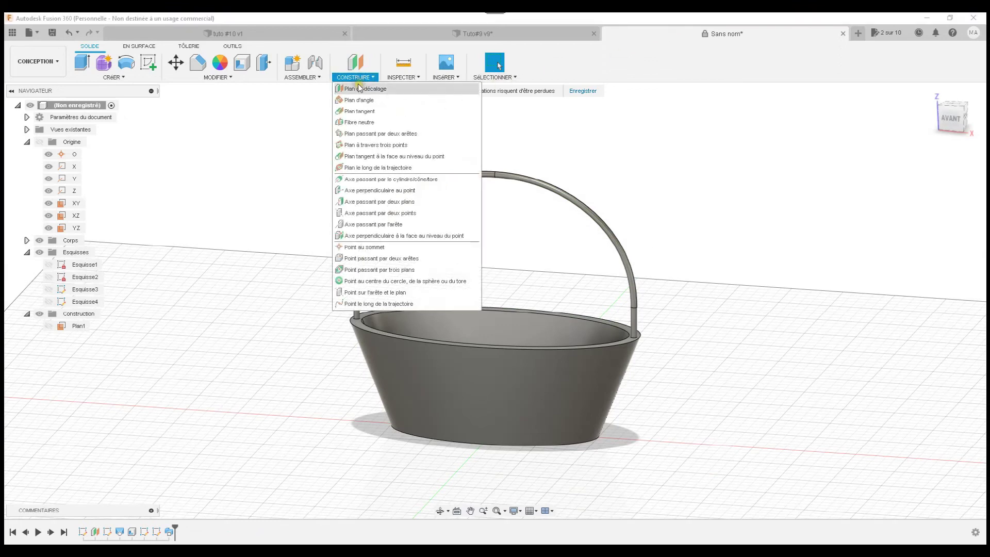
pyautogui.click(359, 89)
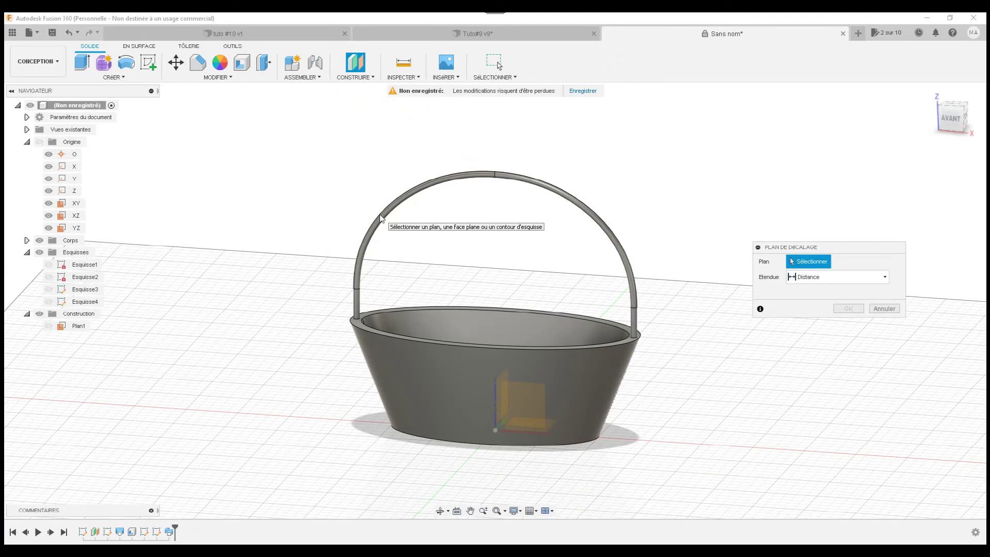
pyautogui.click(364, 328)
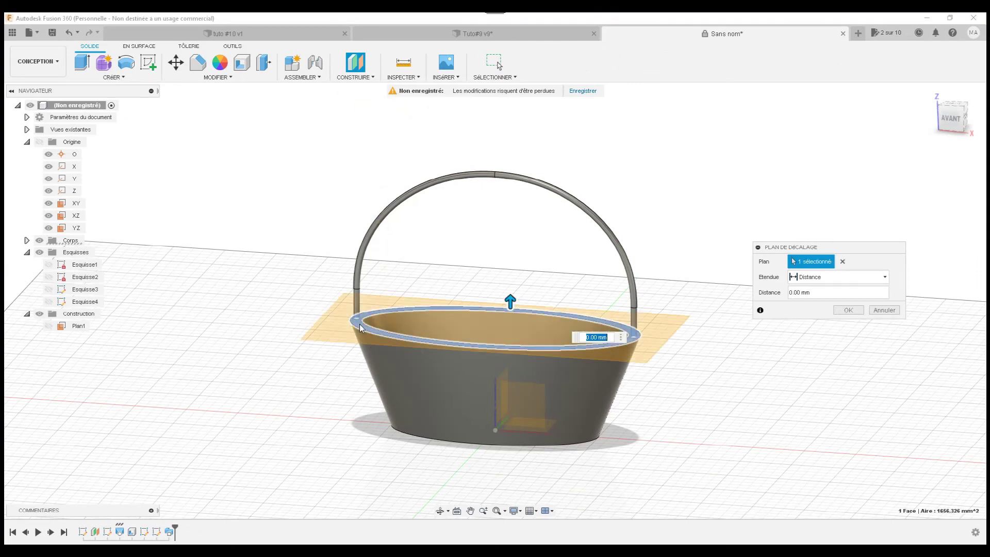
pyautogui.moveTo(510, 297); pyautogui.dragTo(510, 322)
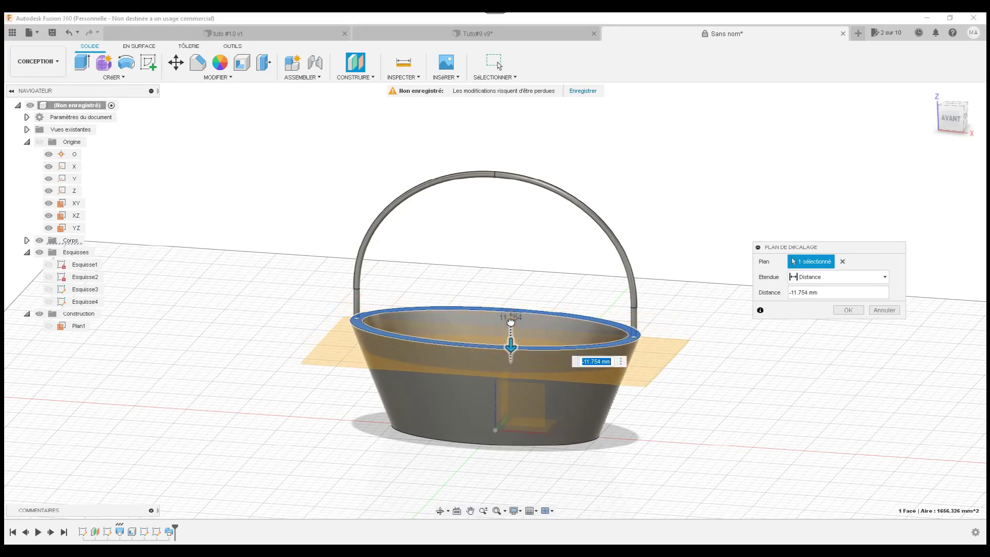
pyautogui.write('-10')
pyautogui.press('Return')
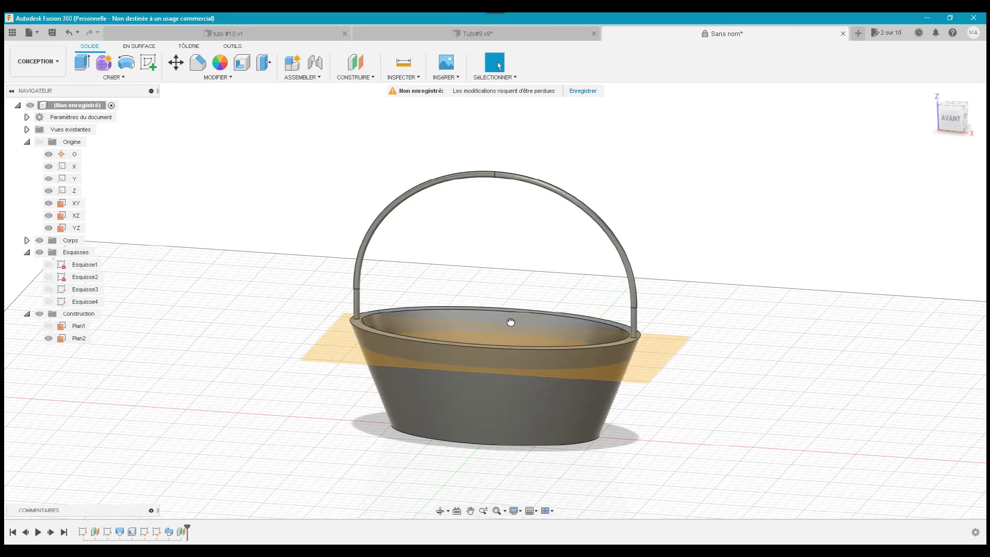
# - Start a sketch on the offset plane below the rim and make that plane visible again
pyautogui.click(114, 77)
pyautogui.click(271, 190)
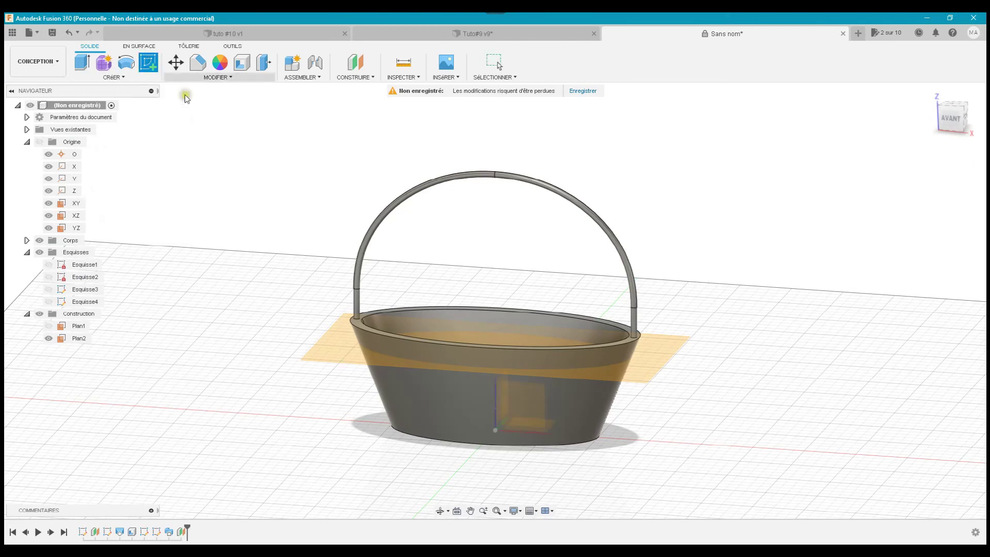
pyautogui.click(345, 358)
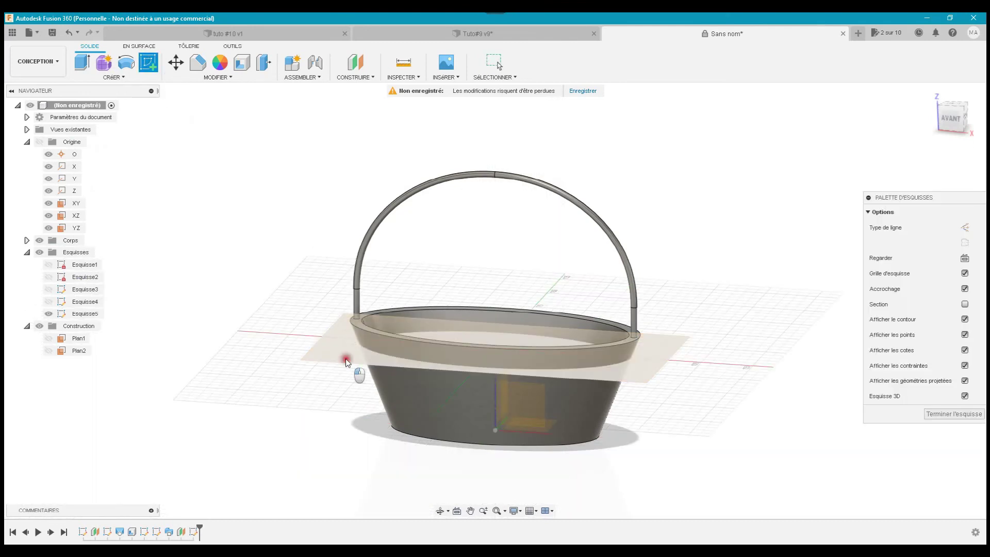
pyautogui.click(48, 351)
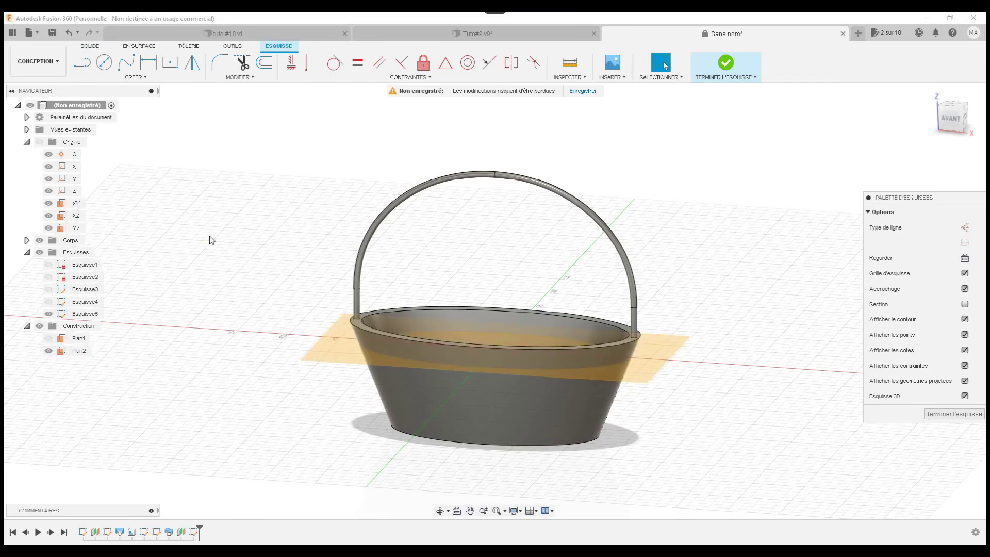
# - Create intersection curves of the whole basket body with the sketch plane, using the body selection filter
pyautogui.click(152, 78)
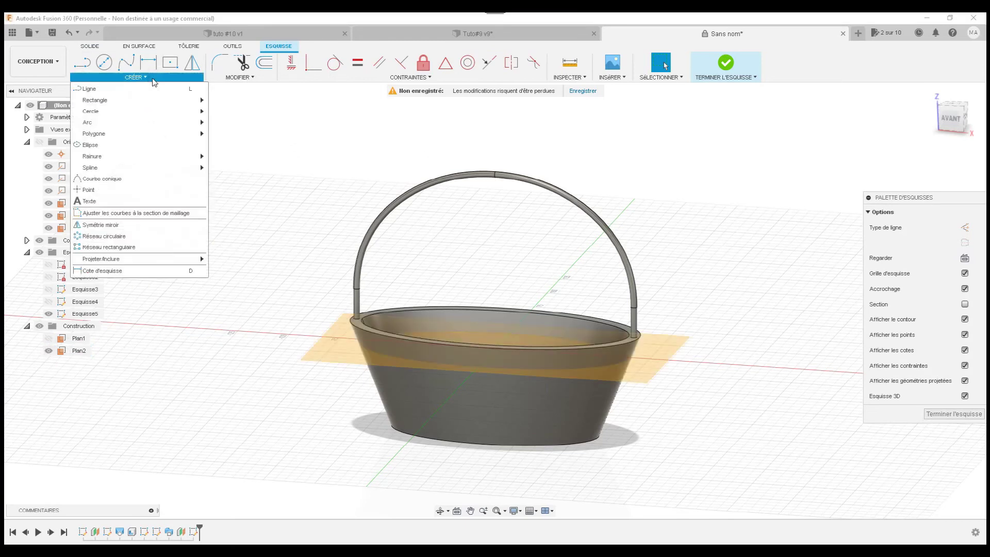
pyautogui.moveTo(181, 261)
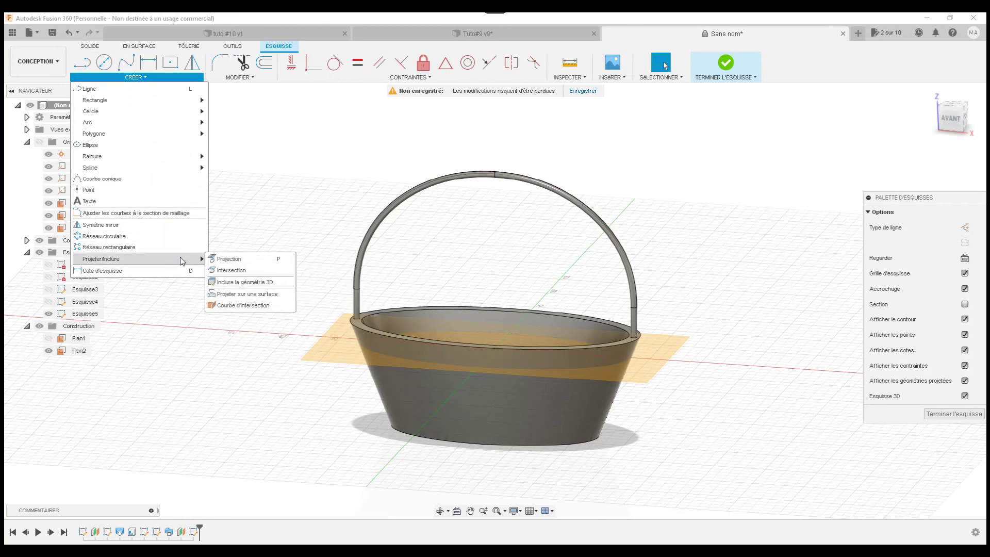
pyautogui.click(234, 271)
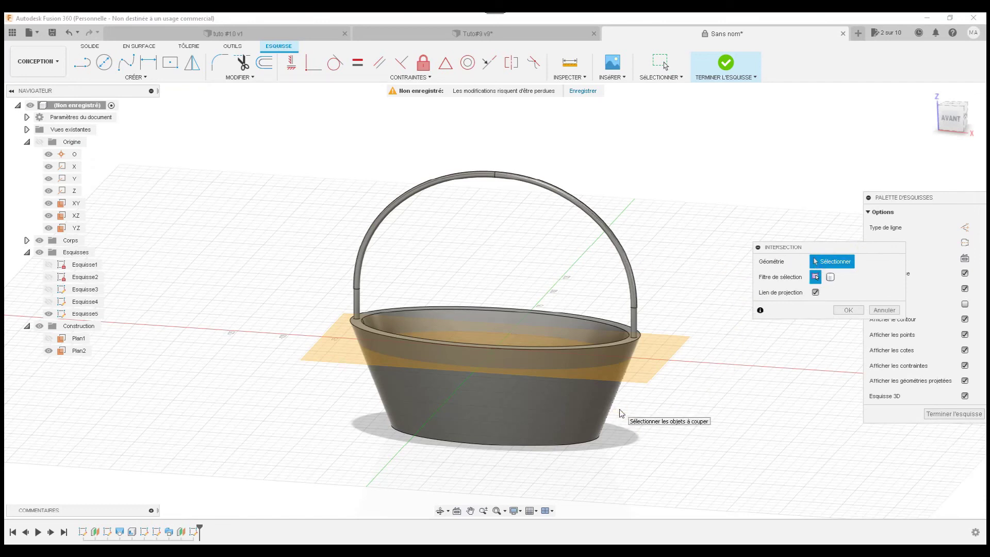
pyautogui.click(569, 403)
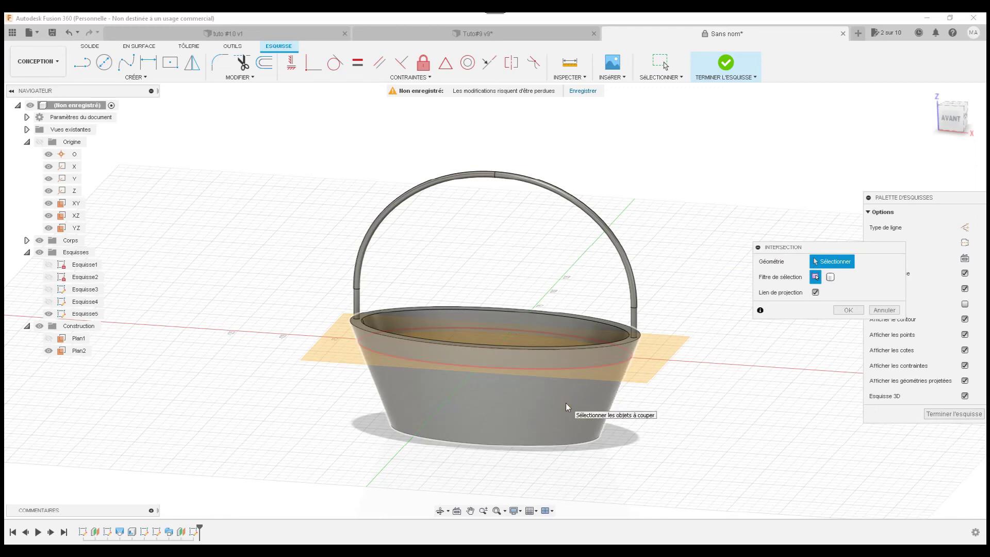
pyautogui.click(830, 277)
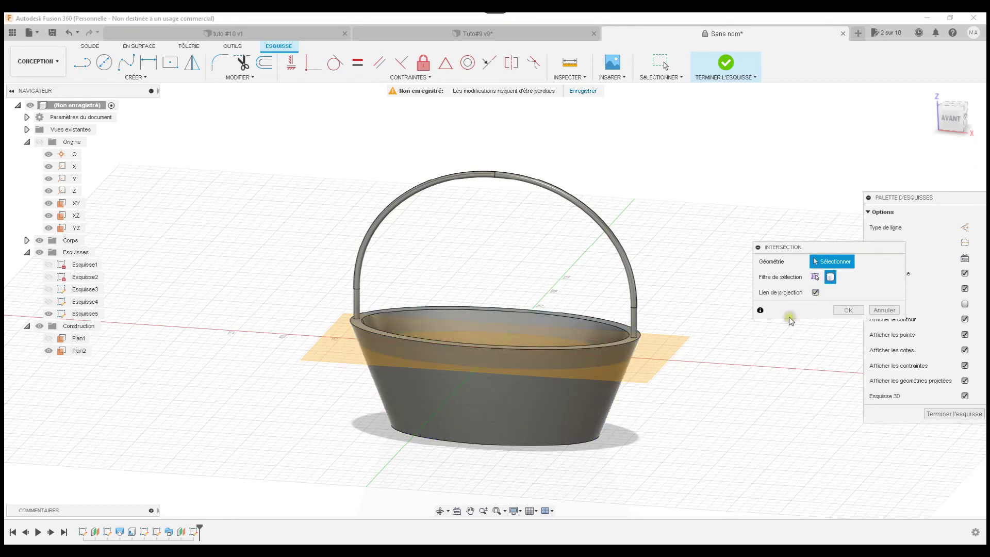
pyautogui.click(578, 425)
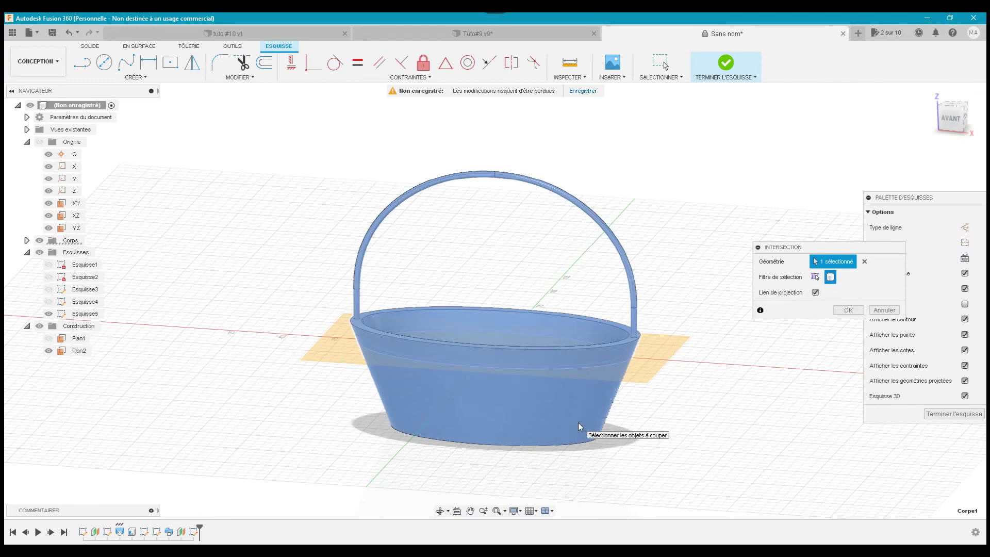
pyautogui.click(850, 310)
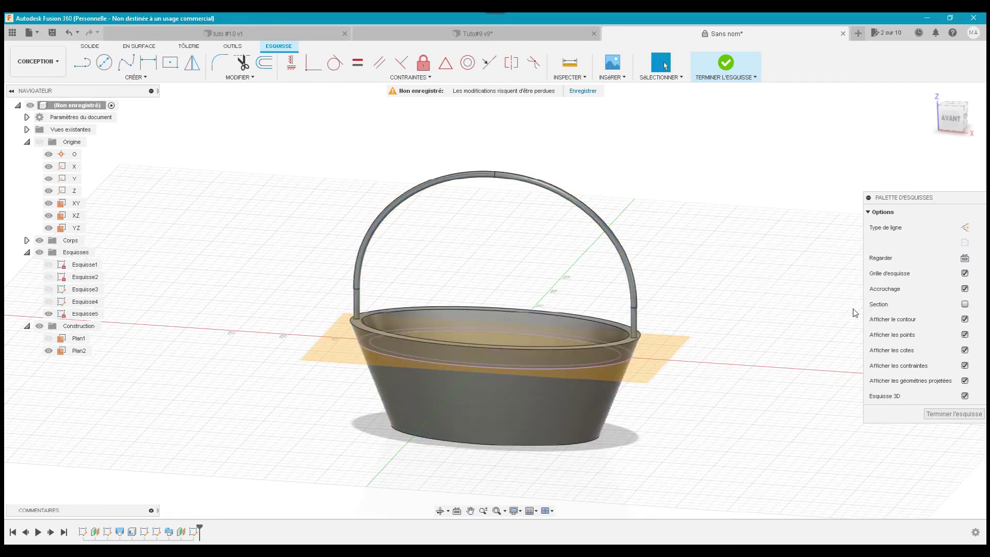
# - Check the intersection ellipses against the offset plane below the rim, clear the plane selection, and finish the sketch
pyautogui.scroll(3, 586, 289)
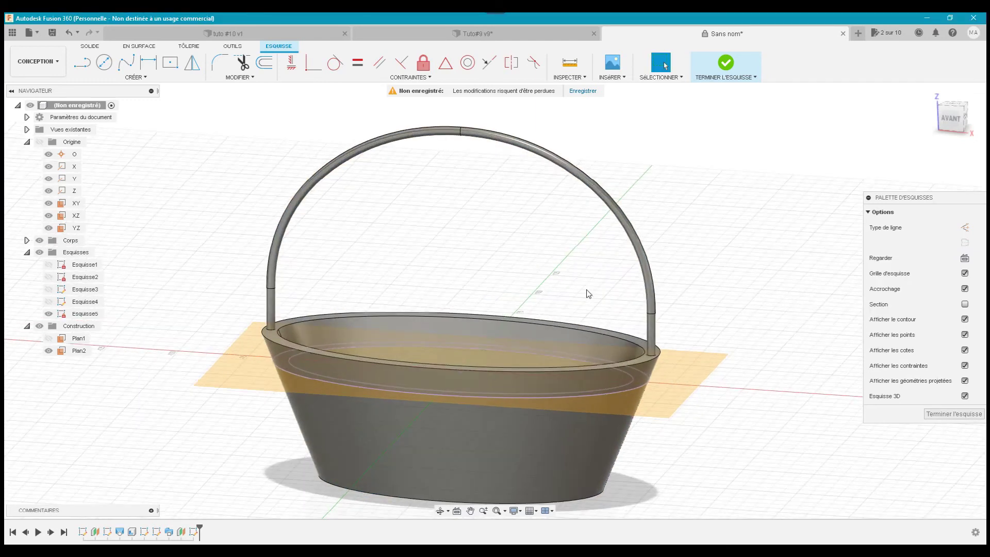
pyautogui.click(699, 366)
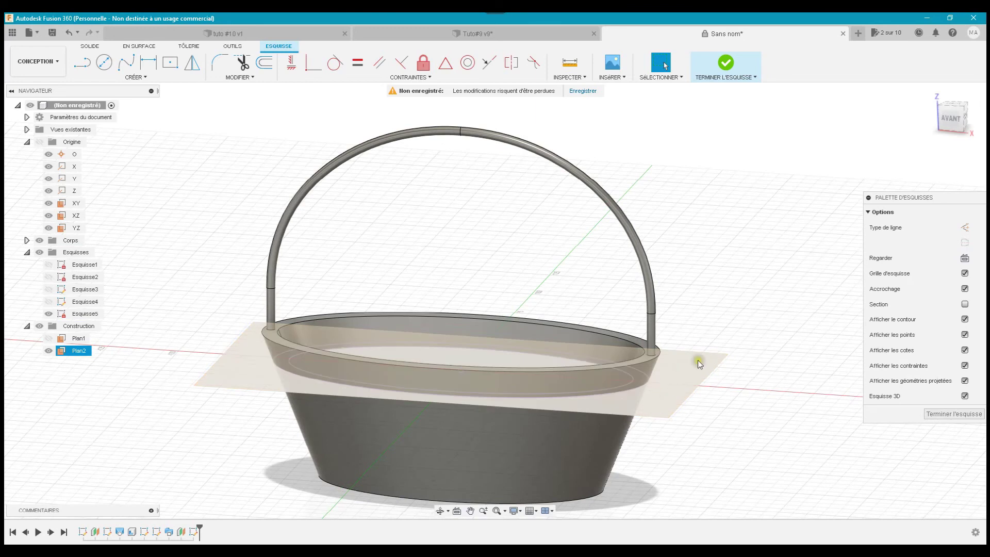
pyautogui.click(738, 311)
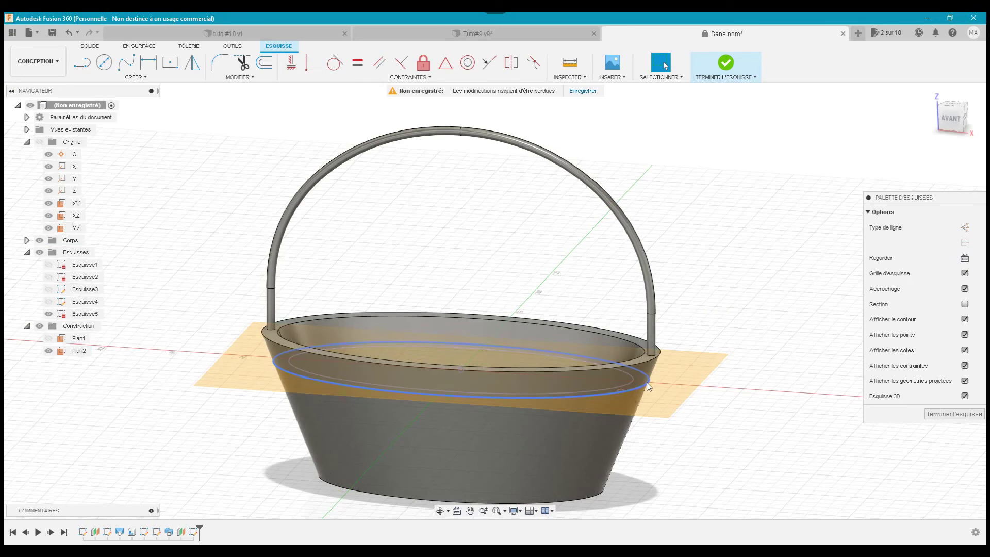
pyautogui.click(661, 385)
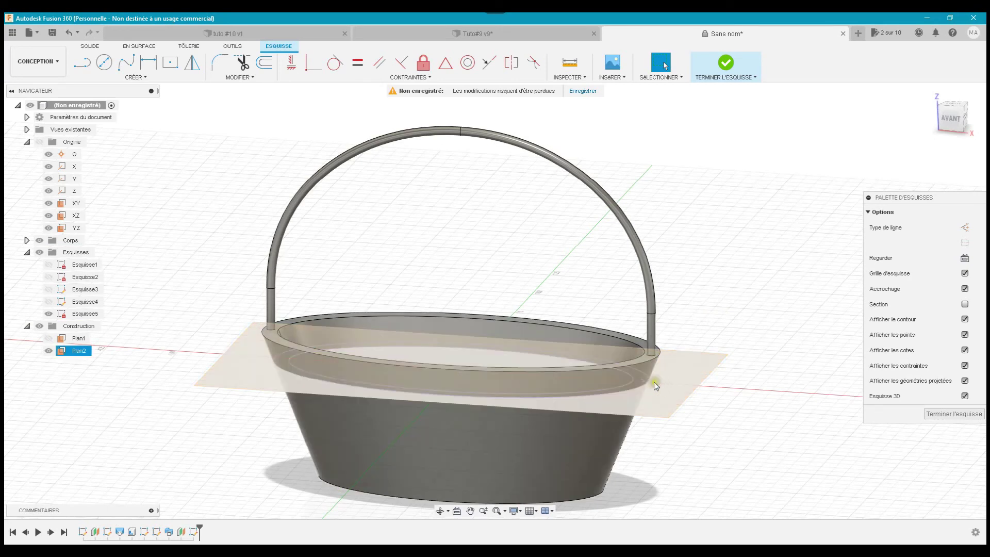
pyautogui.press('Escape')
pyautogui.click(669, 372)
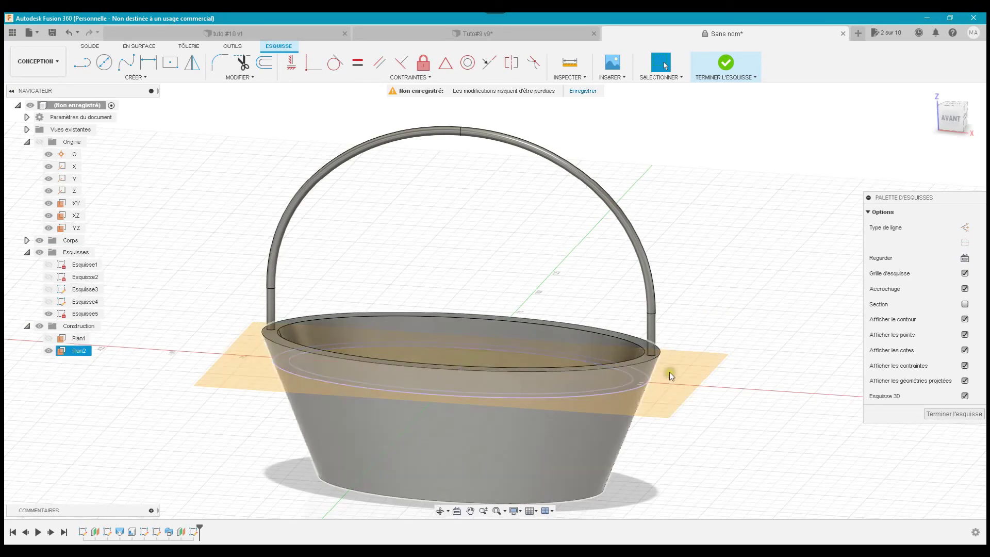
pyautogui.press('Escape')
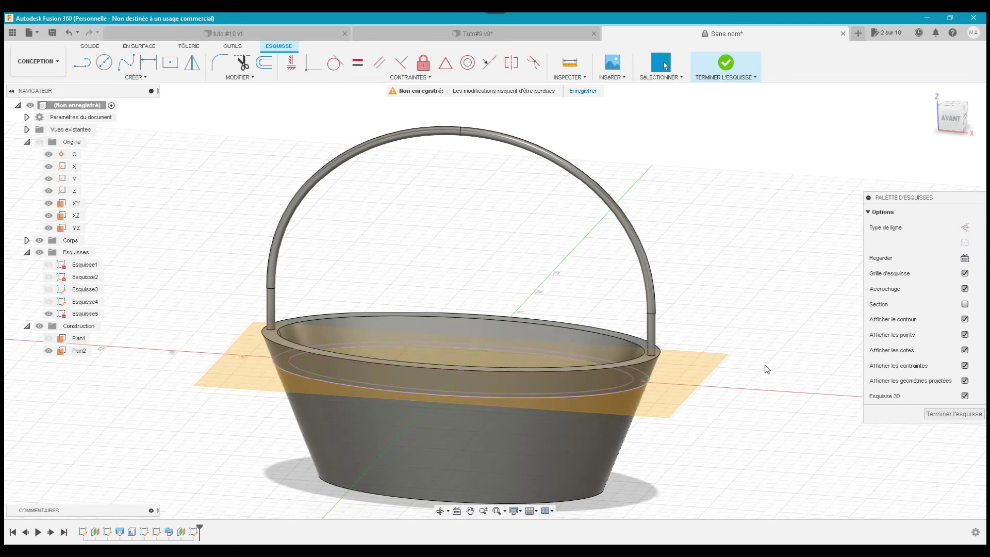
pyautogui.click(934, 415)
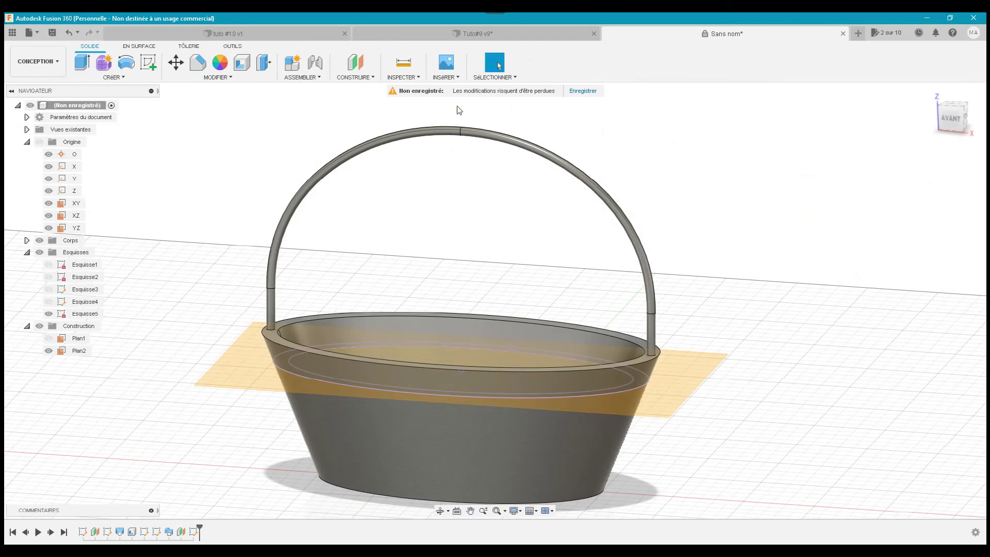
# - Create a construction plane offset -15 mm from the existing offset plane below the basket's rim
pyautogui.click(365, 77)
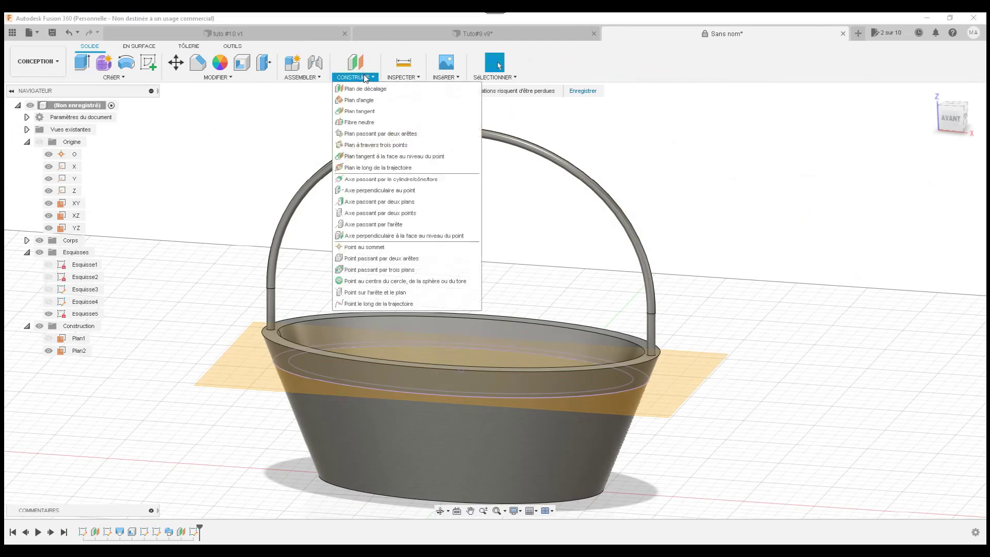
pyautogui.click(363, 91)
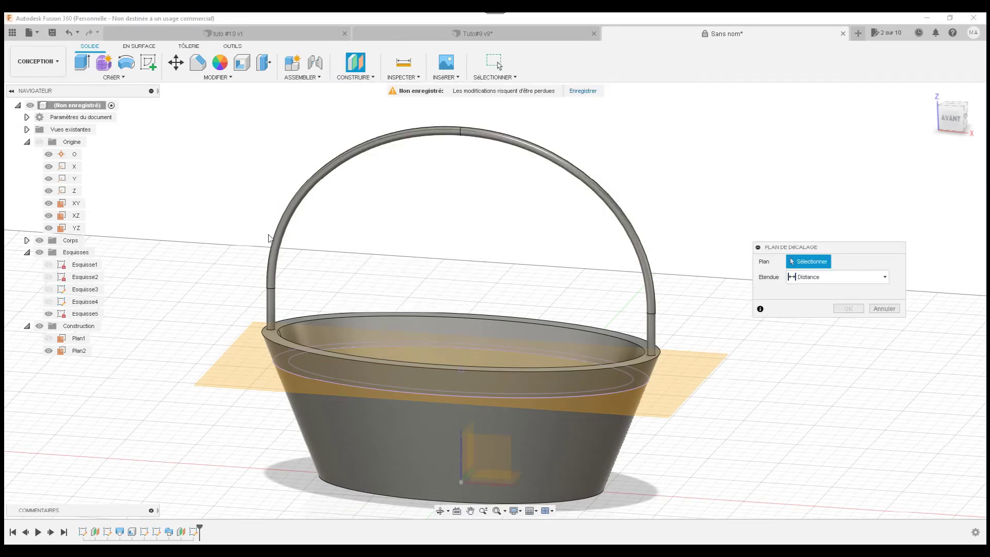
pyautogui.click(246, 356)
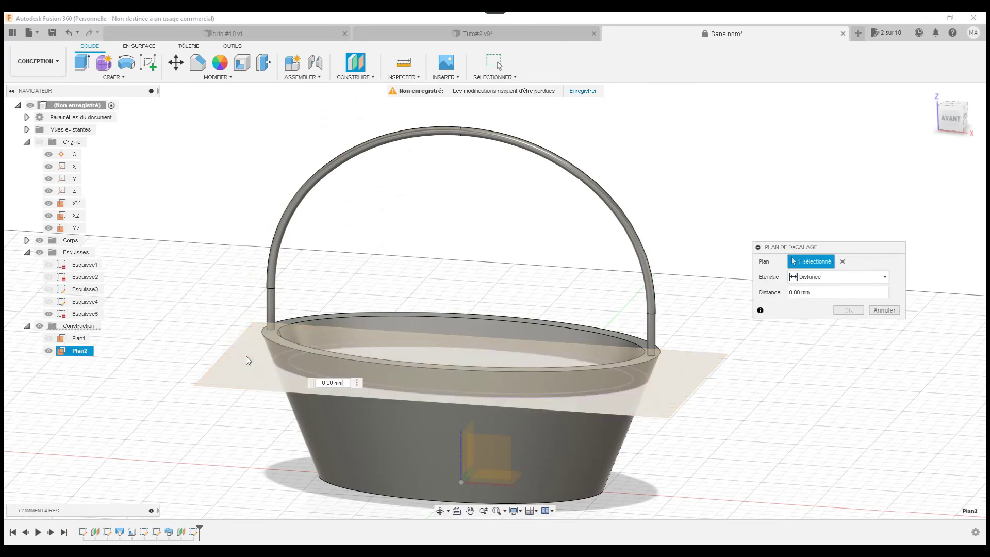
pyautogui.click(775, 293)
pyautogui.write('-')
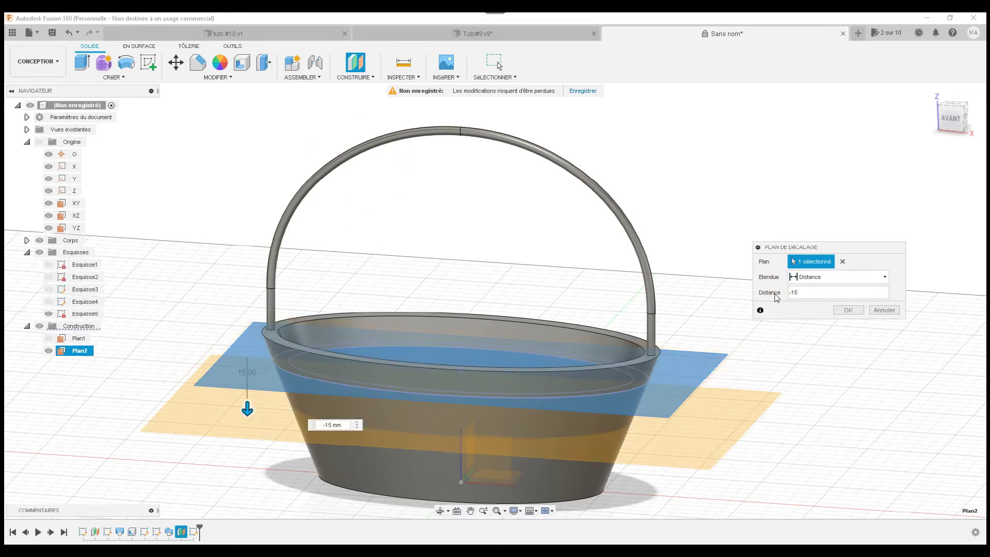
pyautogui.write('15')
pyautogui.press('Return')
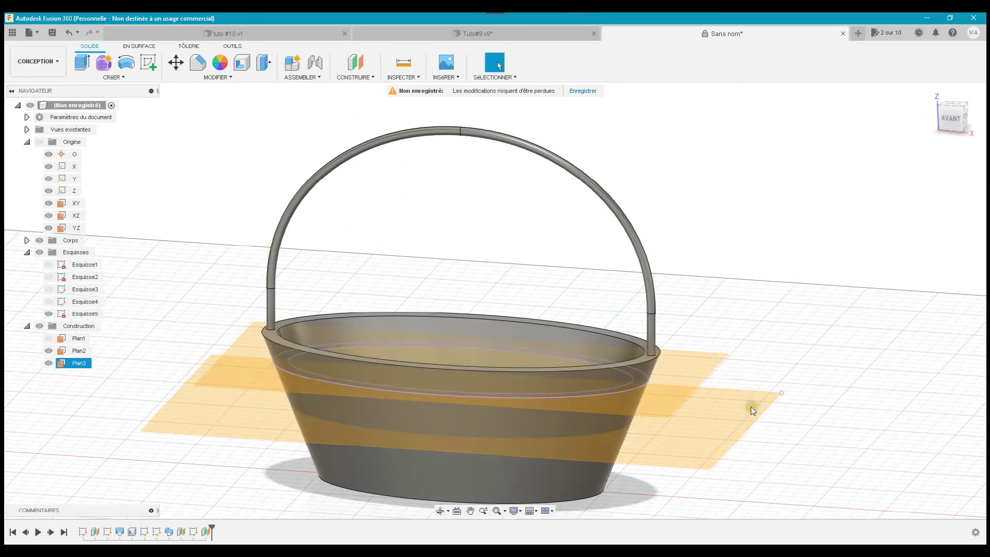
pyautogui.click(843, 239)
# - Start a sketch on the lower offset plane and make that plane visible again
pyautogui.click(153, 64)
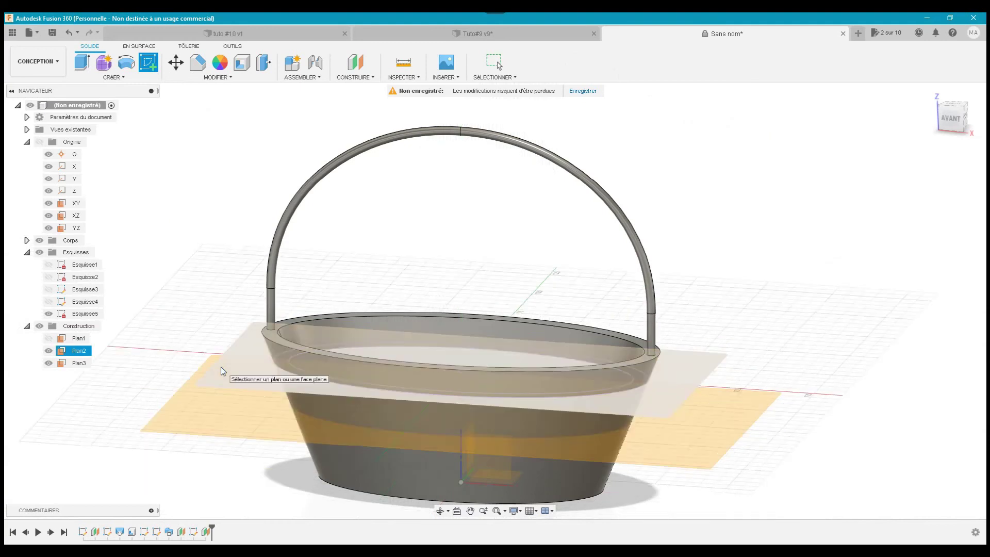
pyautogui.click(234, 417)
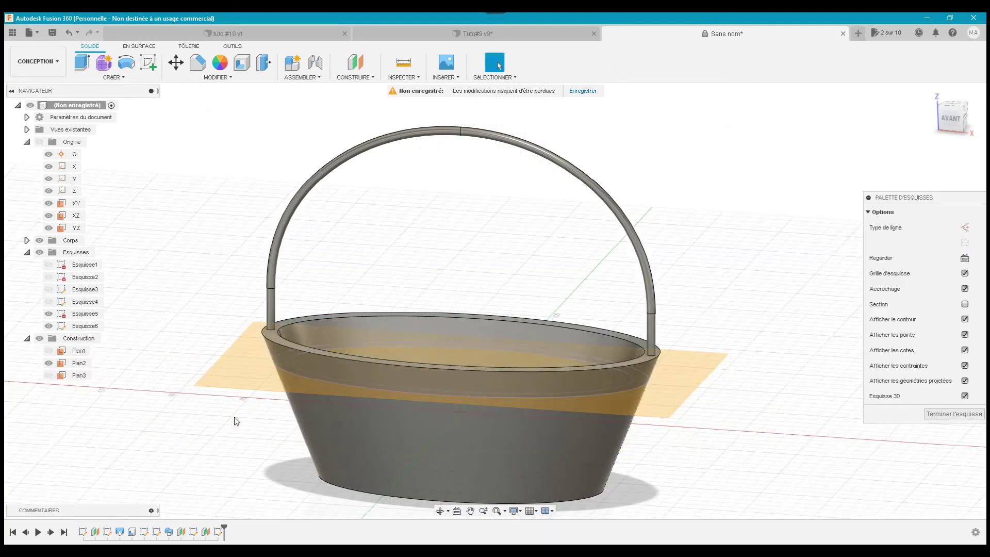
pyautogui.click(49, 376)
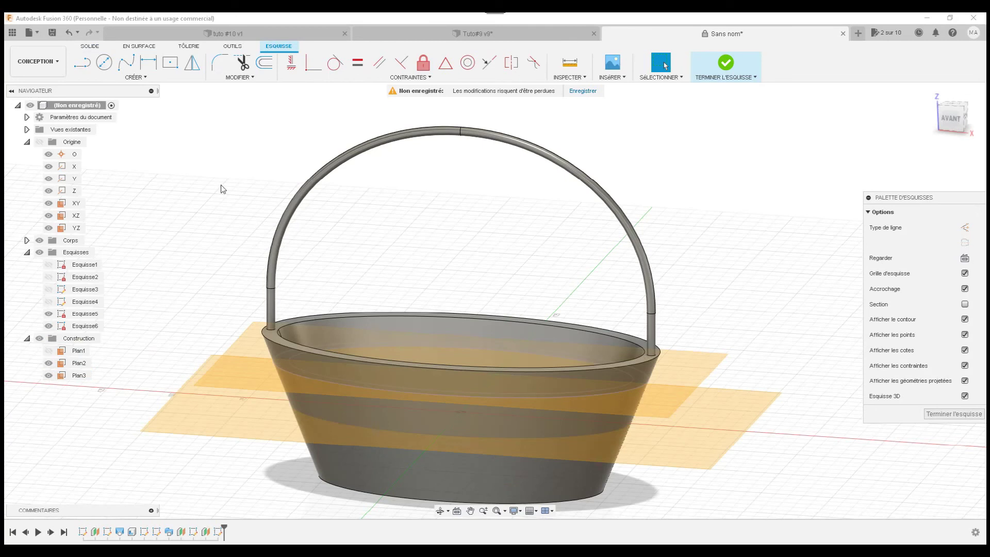
# - Create linked intersection curves of the whole basket body with the lower sketch plane, using the body selection filter
pyautogui.click(158, 79)
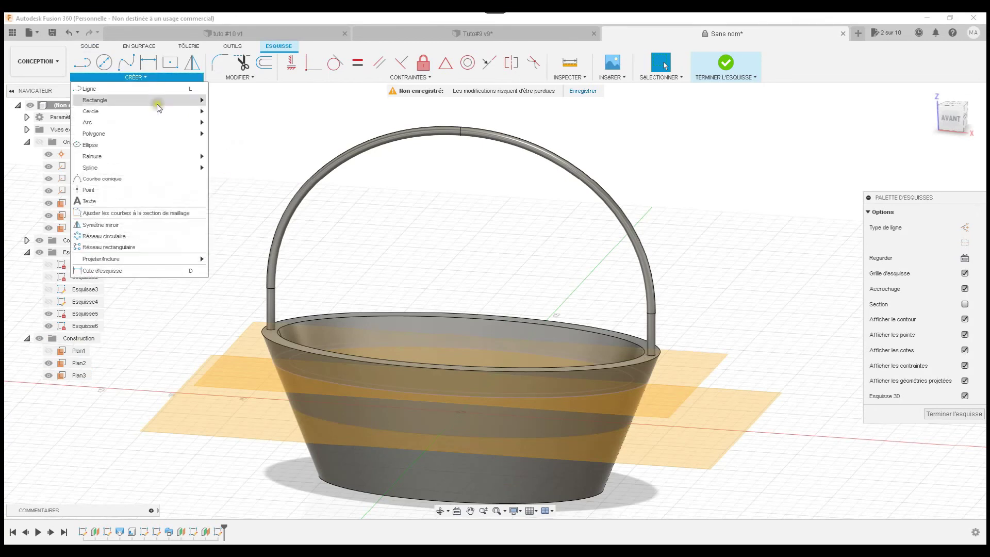
pyautogui.moveTo(184, 258)
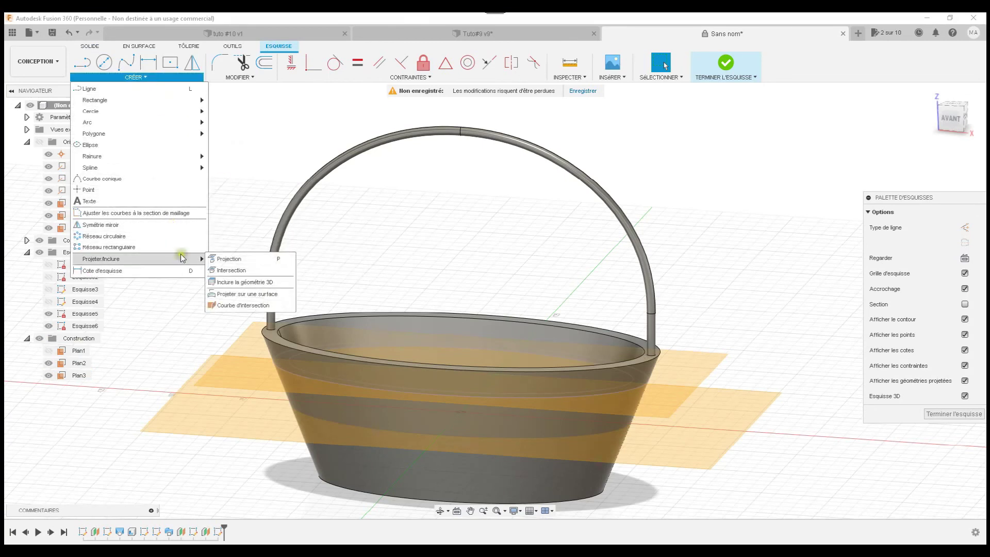
pyautogui.click(231, 270)
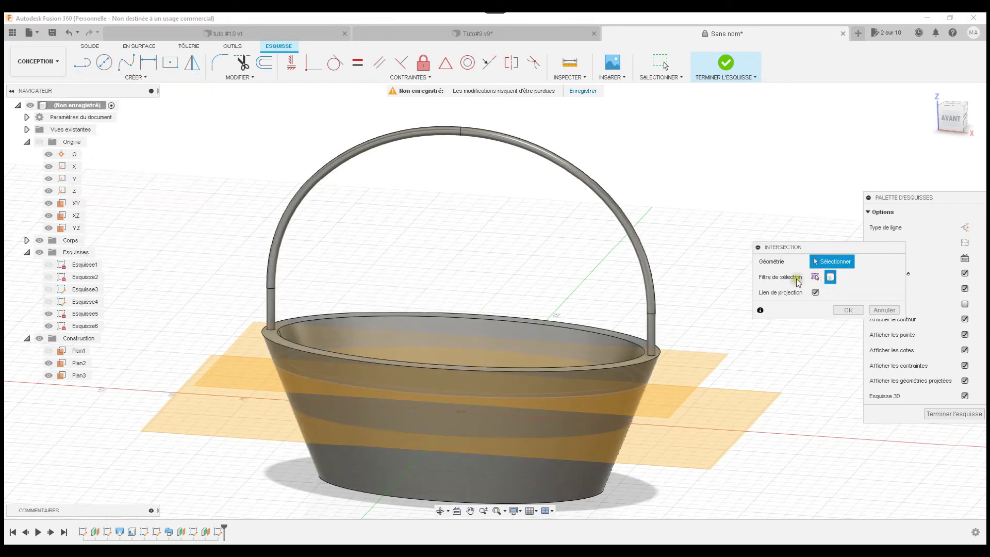
pyautogui.click(834, 279)
pyautogui.click(573, 467)
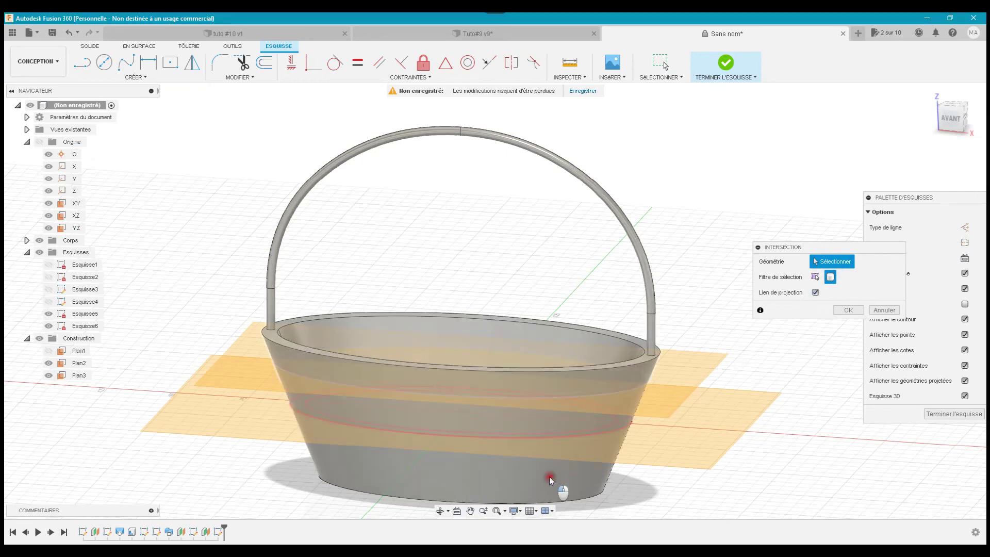
pyautogui.click(551, 480)
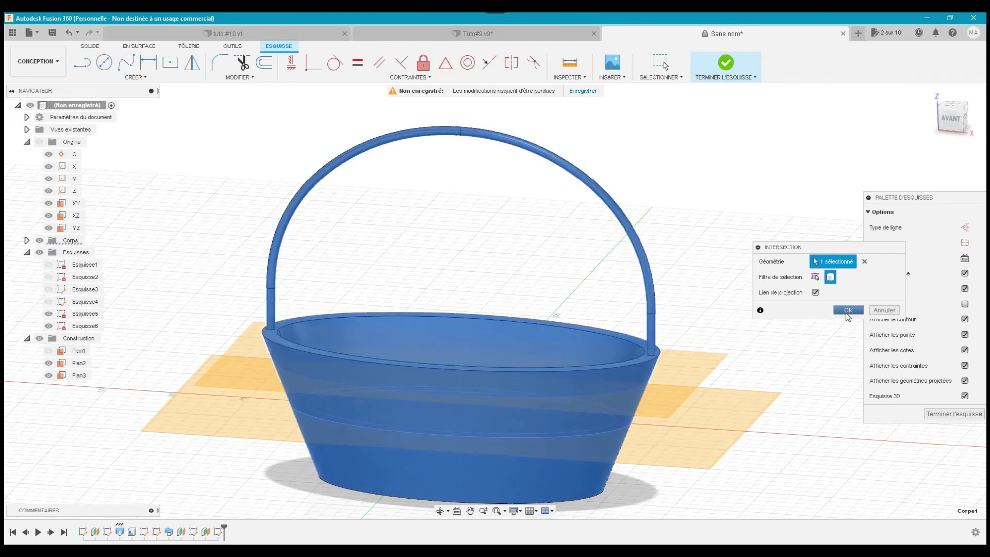
pyautogui.click(847, 311)
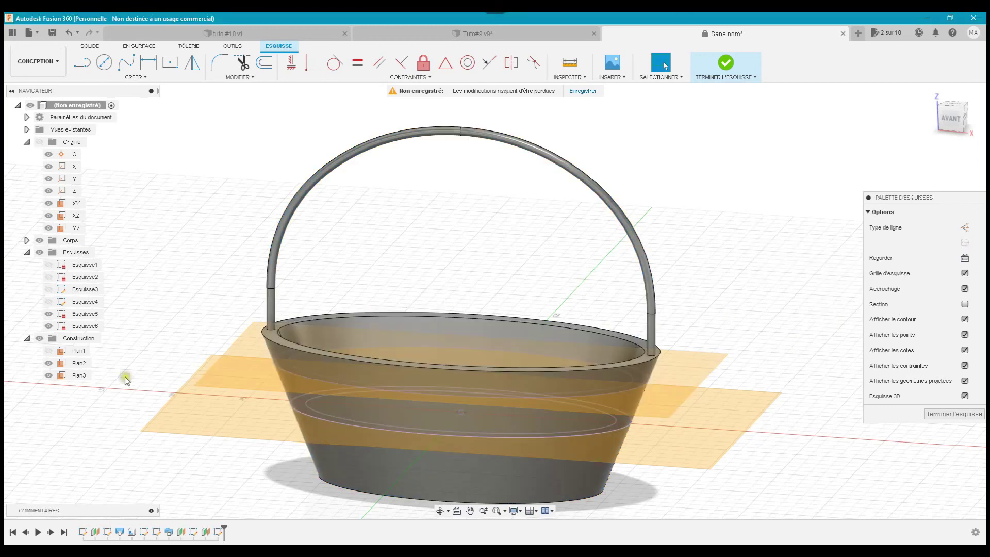
# - Hide both offset planes below the rim and finish the lower intersection sketch
pyautogui.click(75, 374)
pyautogui.click(49, 363)
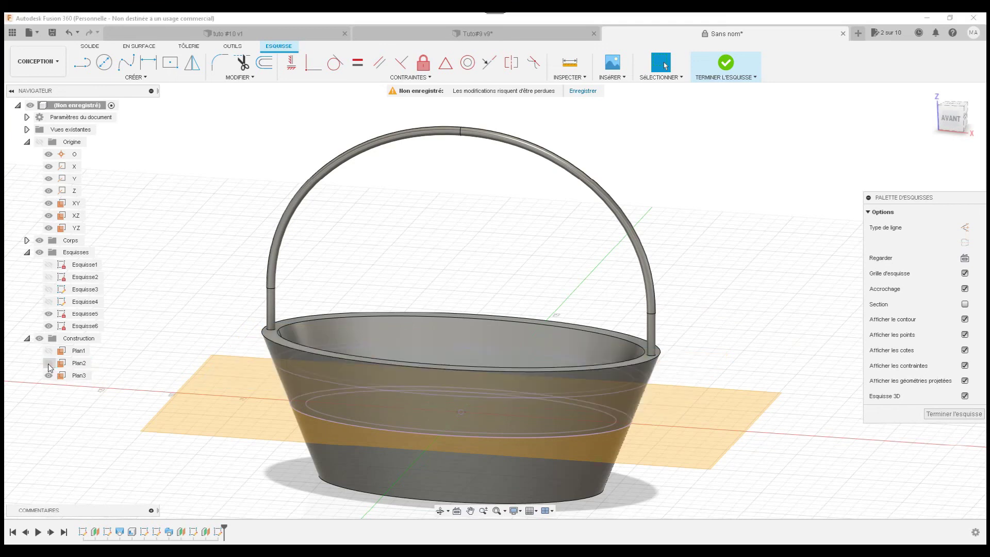
pyautogui.click(48, 376)
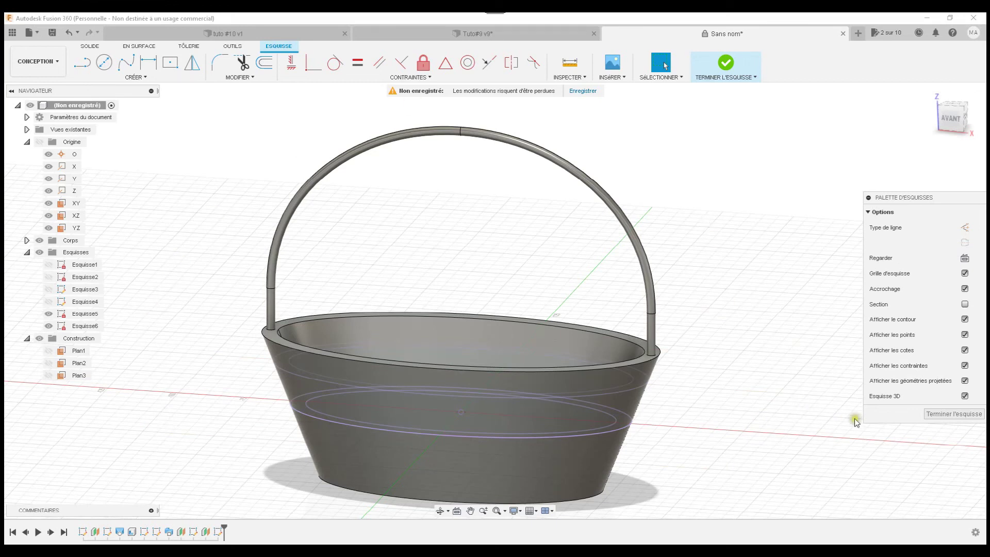
pyautogui.click(937, 414)
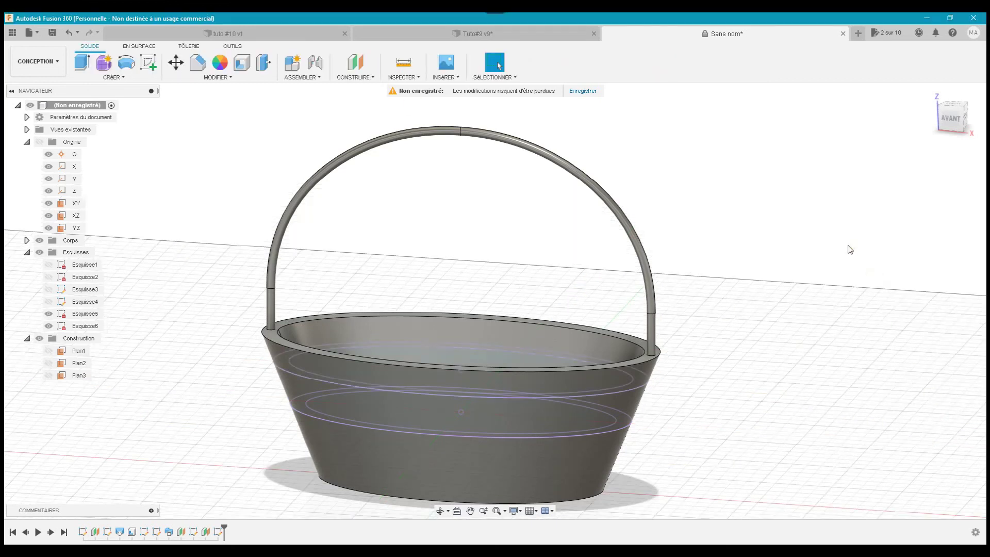
# - Create a circular 5 mm pipe along the outer ellipse of the upper intersection sketch, joined to the basket
pyautogui.click(126, 76)
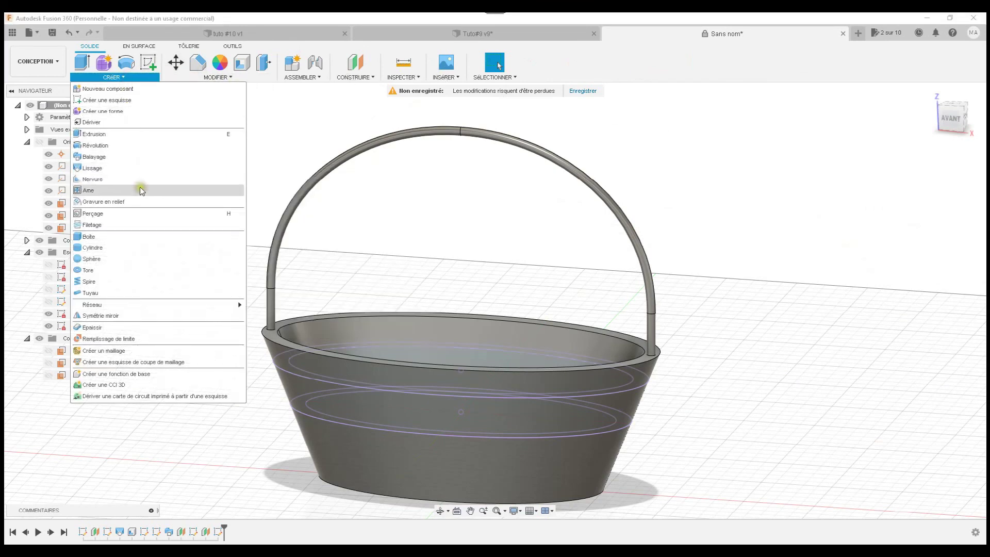
pyautogui.click(128, 293)
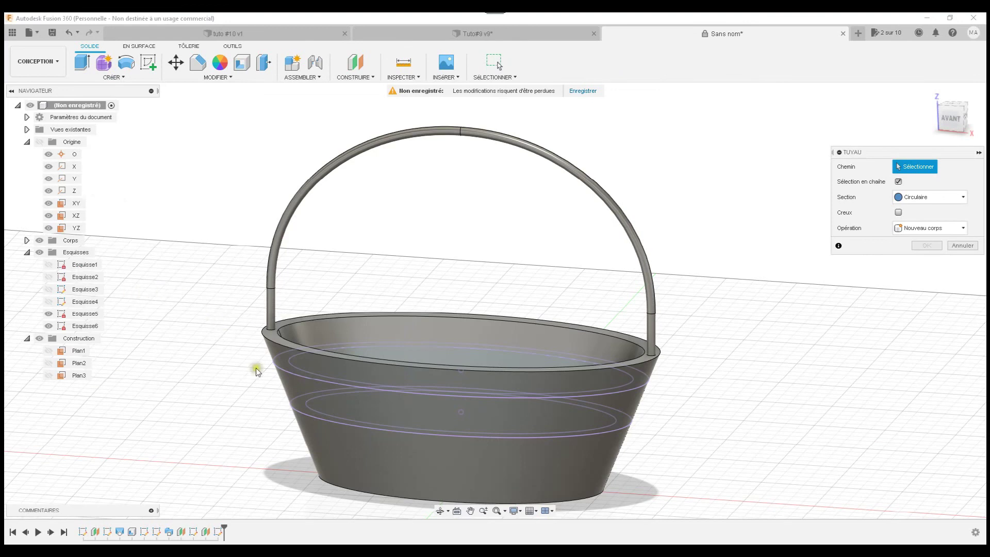
pyautogui.click(286, 370)
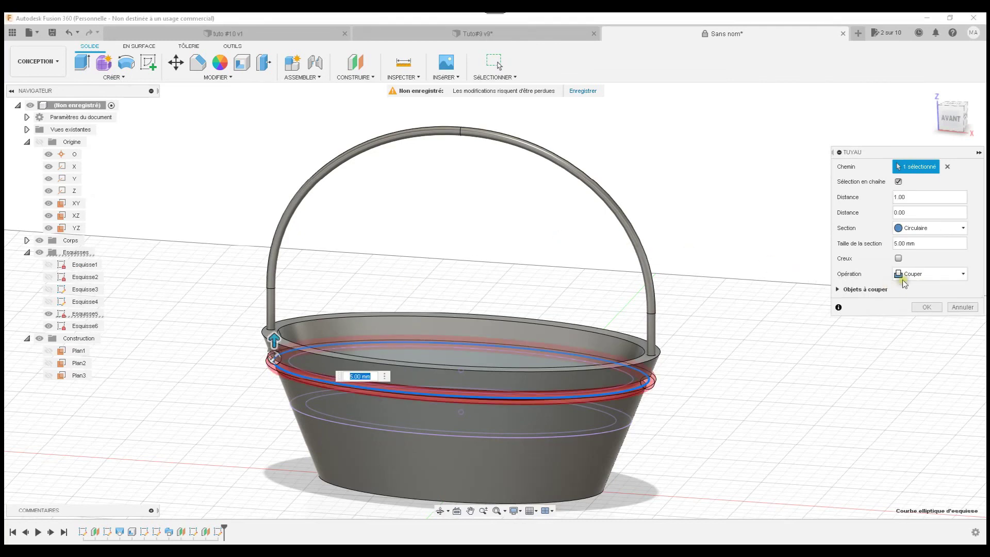
pyautogui.click(927, 276)
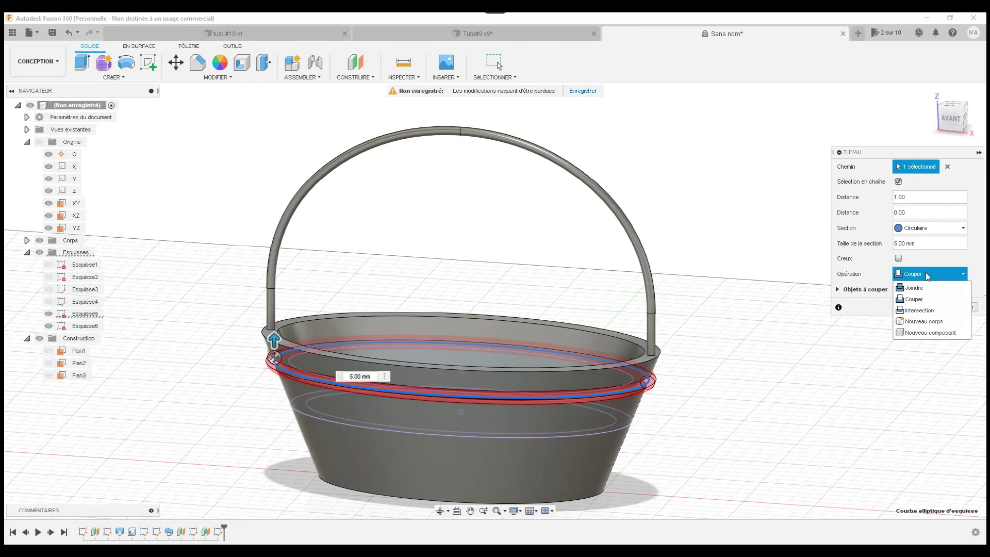
pyautogui.click(917, 287)
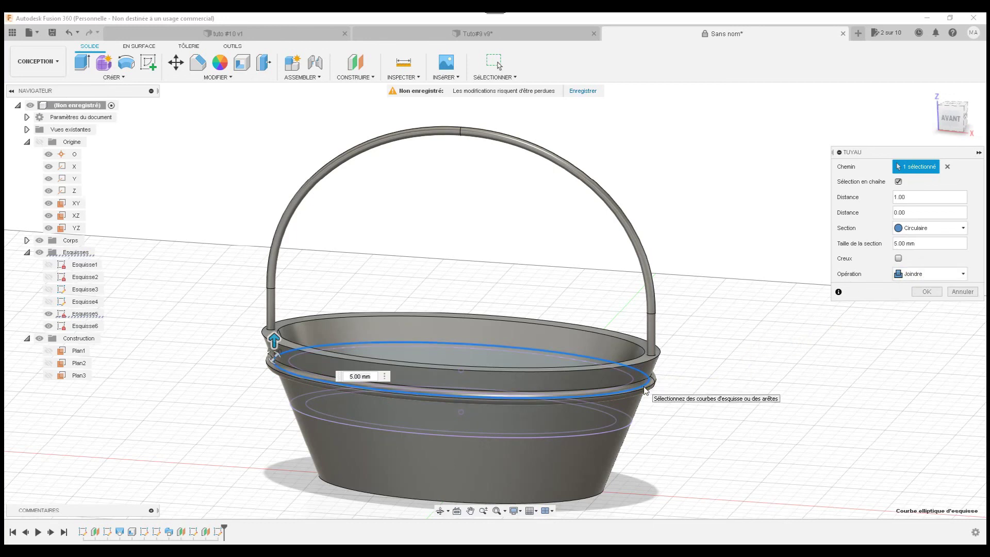
pyautogui.click(925, 230)
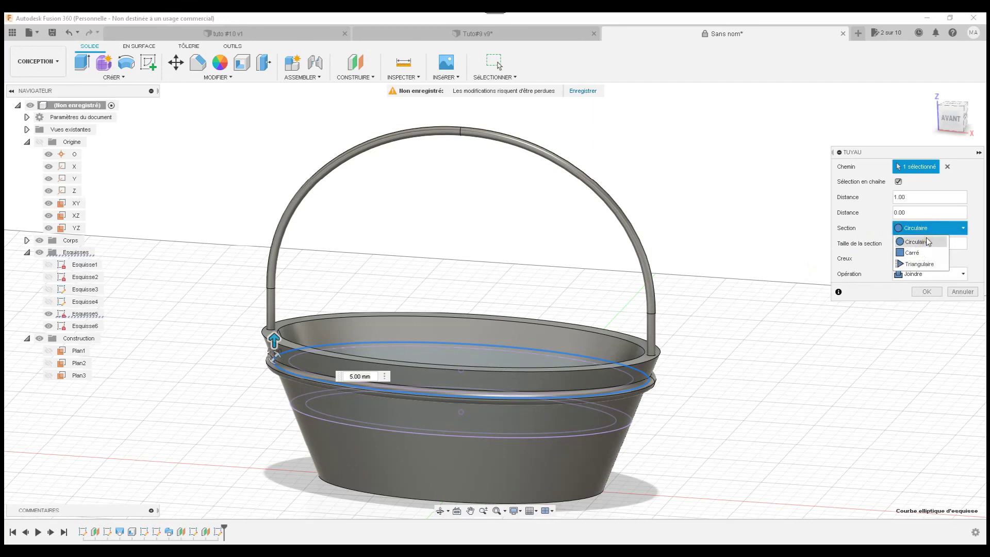
pyautogui.click(926, 241)
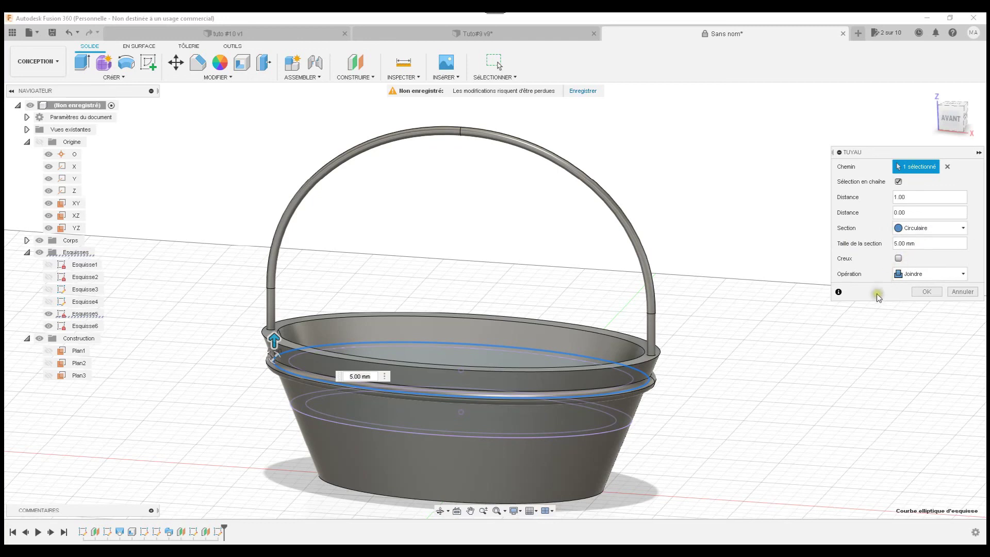
pyautogui.click(901, 199)
pyautogui.click(926, 293)
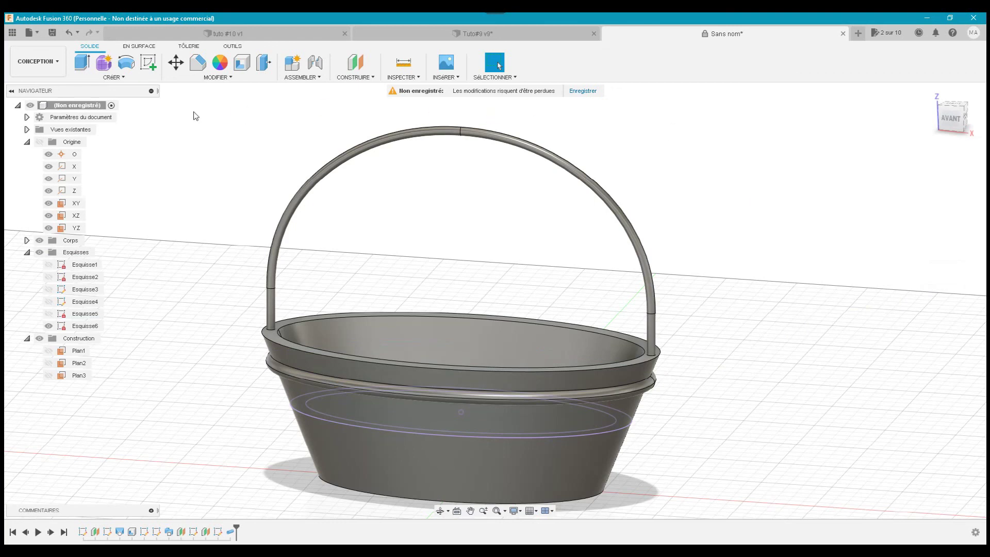
# - Create a circular 5 mm pipe along the outer ellipse of the lower intersection sketch, joined to the basket
pyautogui.click(132, 81)
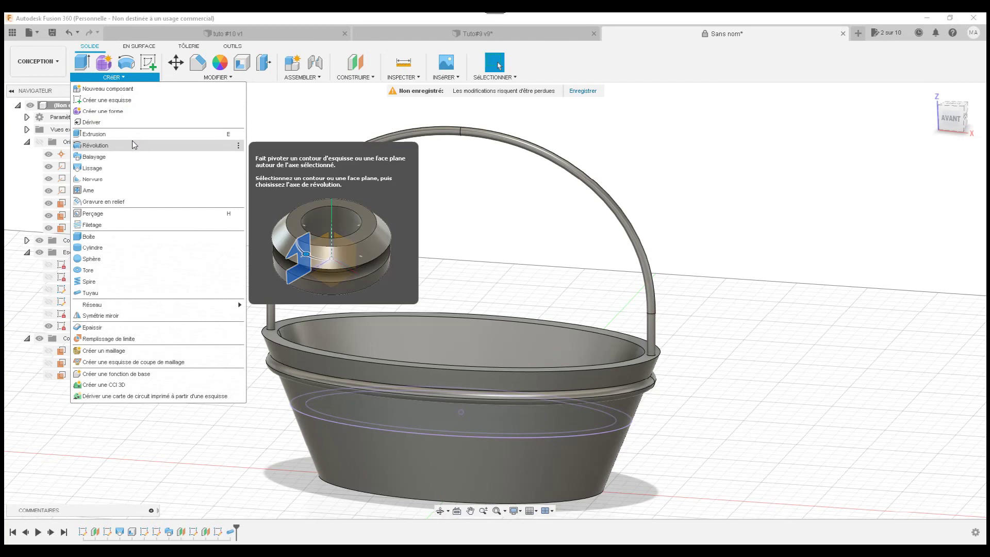
pyautogui.click(110, 294)
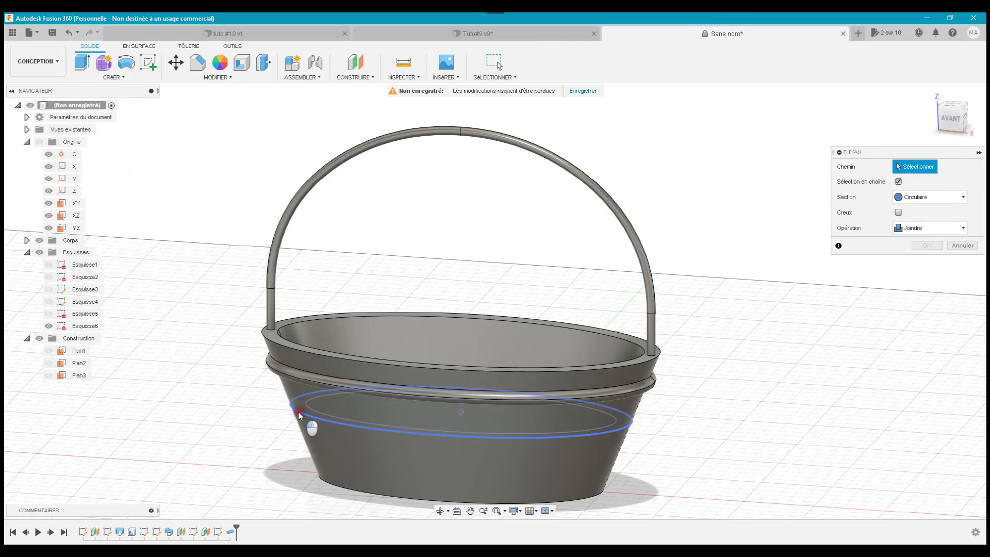
pyautogui.click(298, 412)
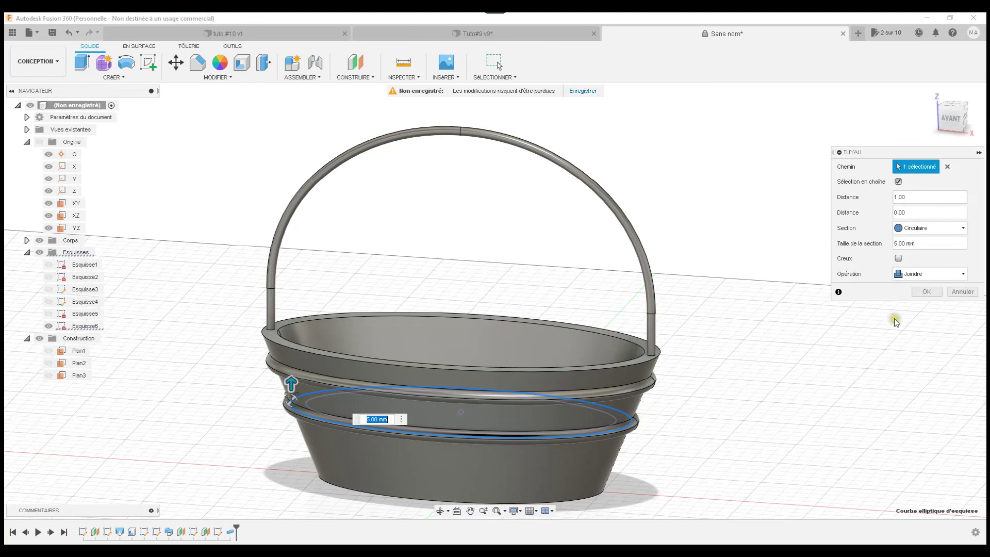
pyautogui.click(928, 292)
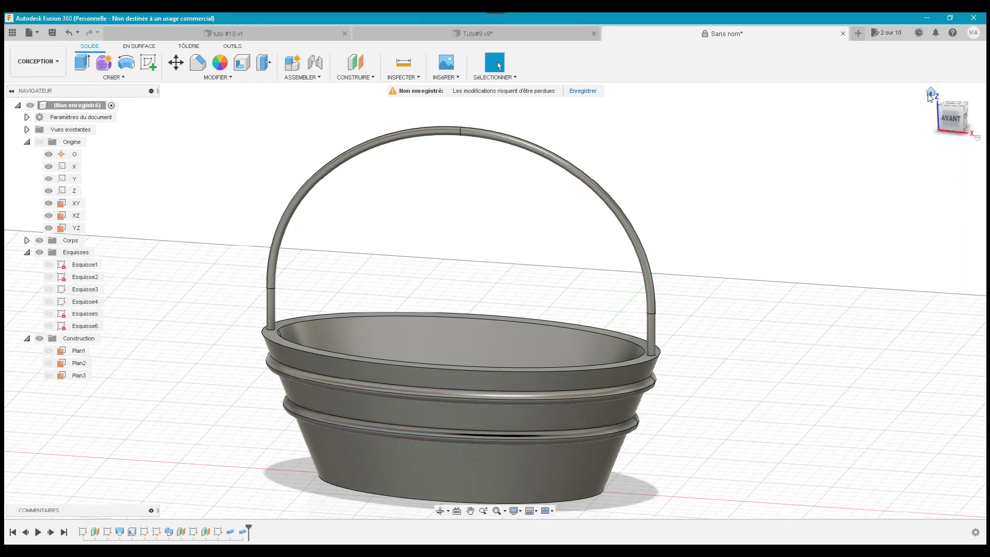
# - Apply the green cloth appearance Tissu (vert) to the whole basket body and close the appearance settings
pyautogui.click(930, 95)
pyautogui.moveTo(941, 123); pyautogui.dragTo(963, 103)
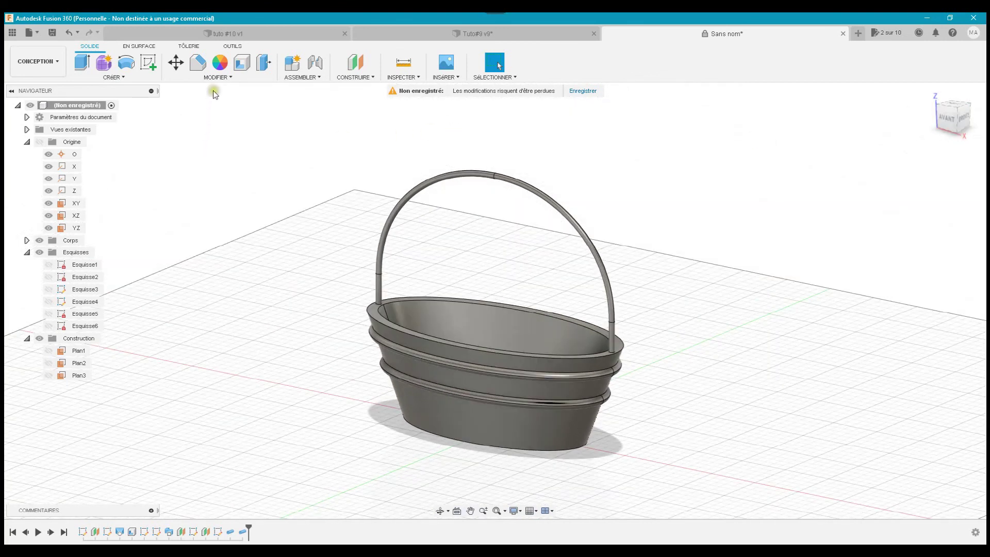
pyautogui.click(220, 63)
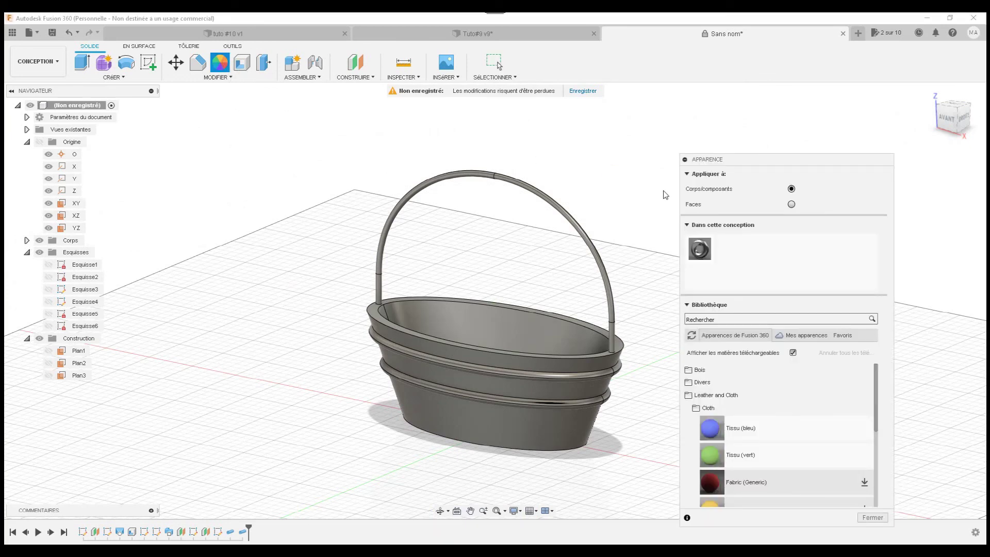
pyautogui.moveTo(778, 159); pyautogui.dragTo(819, 126)
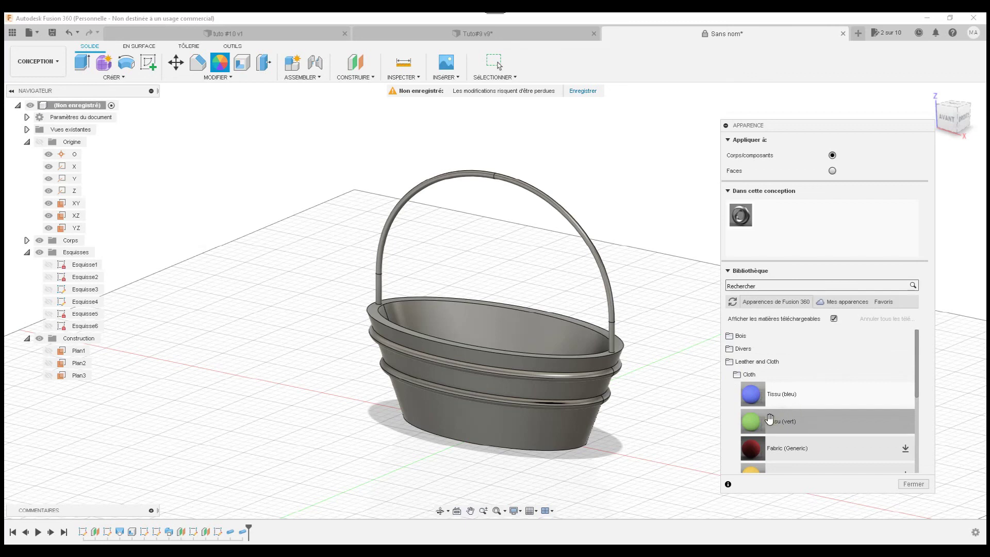
pyautogui.moveTo(760, 422); pyautogui.dragTo(590, 391)
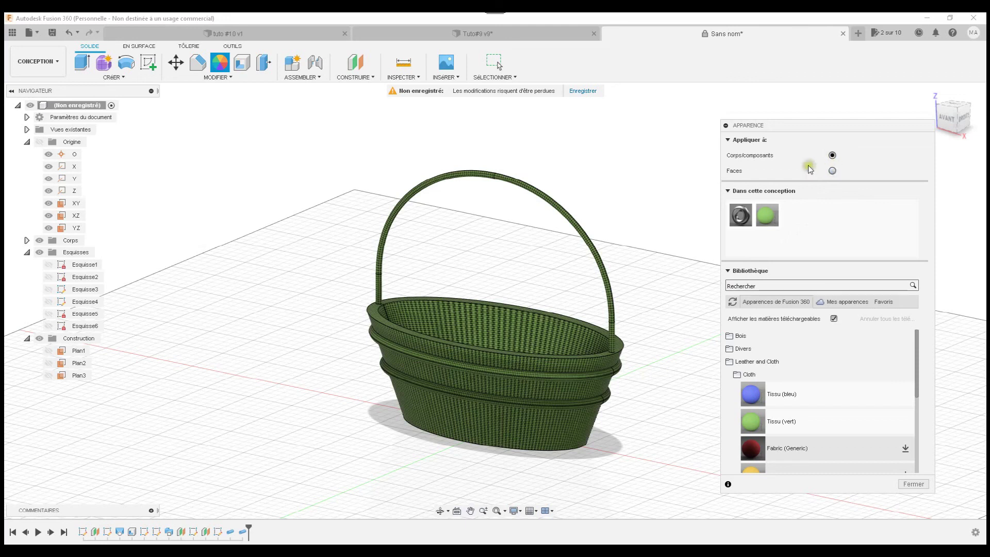
pyautogui.click(829, 155)
pyautogui.click(913, 481)
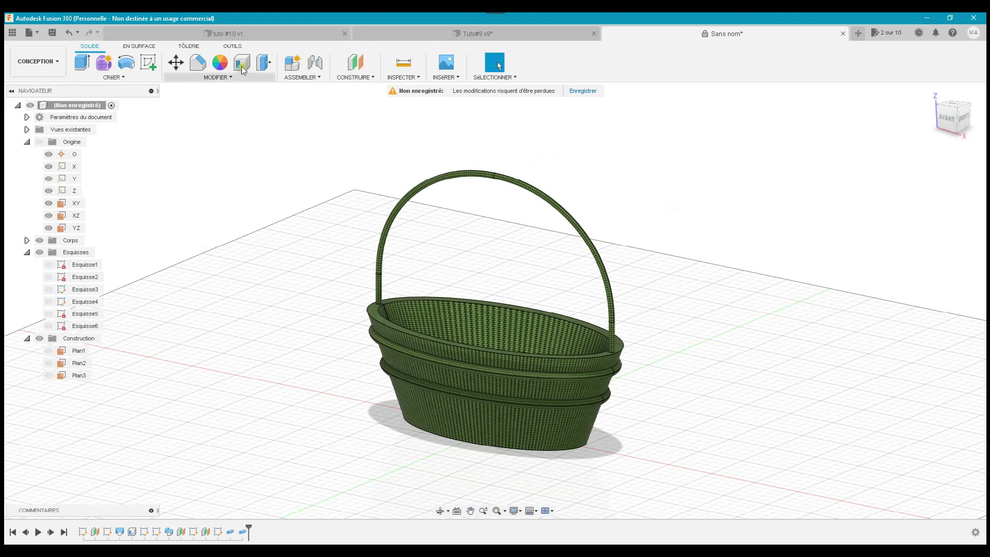
# - Switch to the open design tuto #10 v1 to view its title text
pyautogui.click(272, 33)
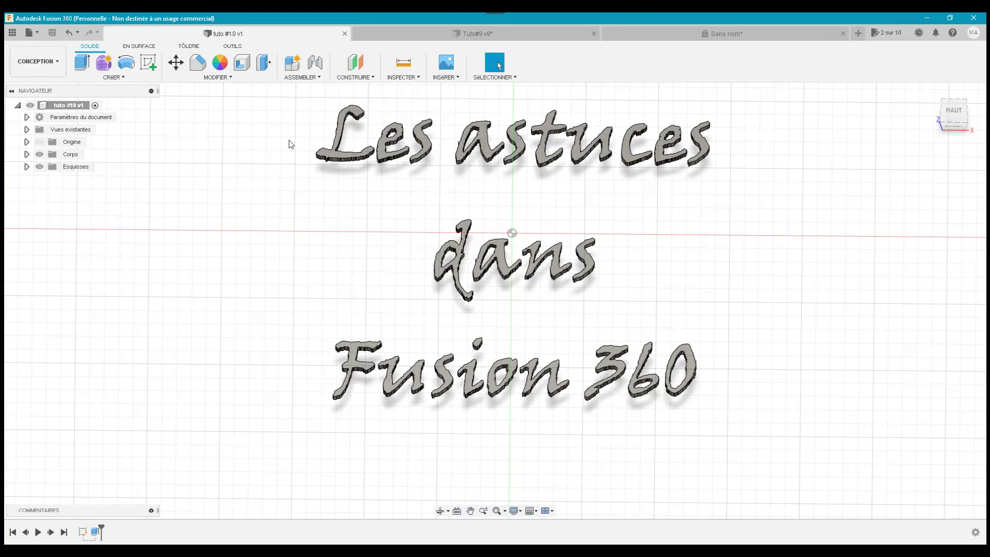
pyautogui.click(529, 109)
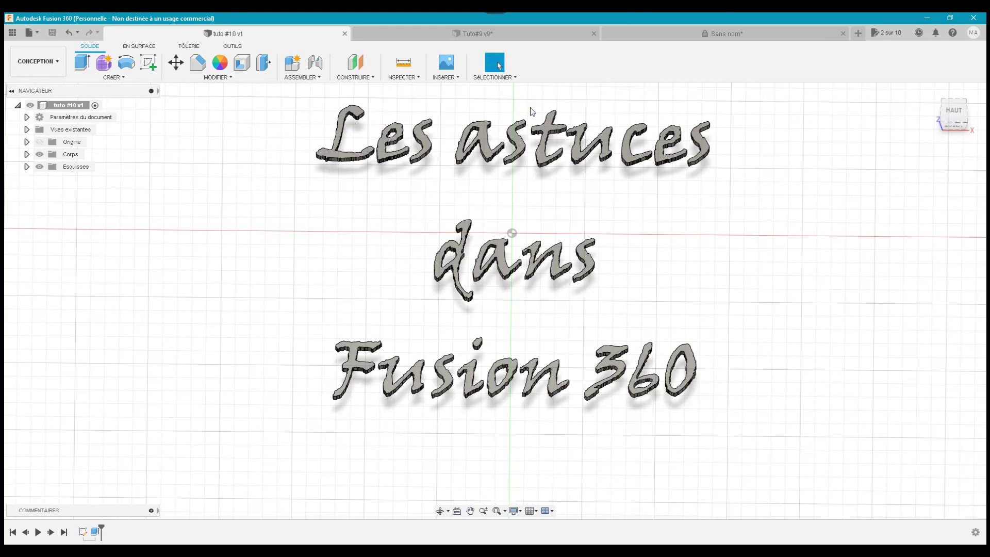